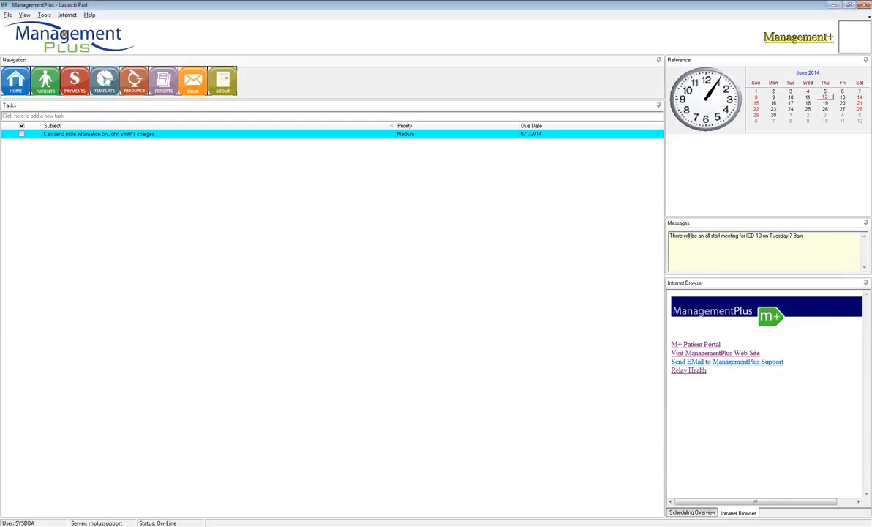
# Open the appointment scheduler and select a check-in station for the kiosk configuration.
pyautogui.click(104, 82)
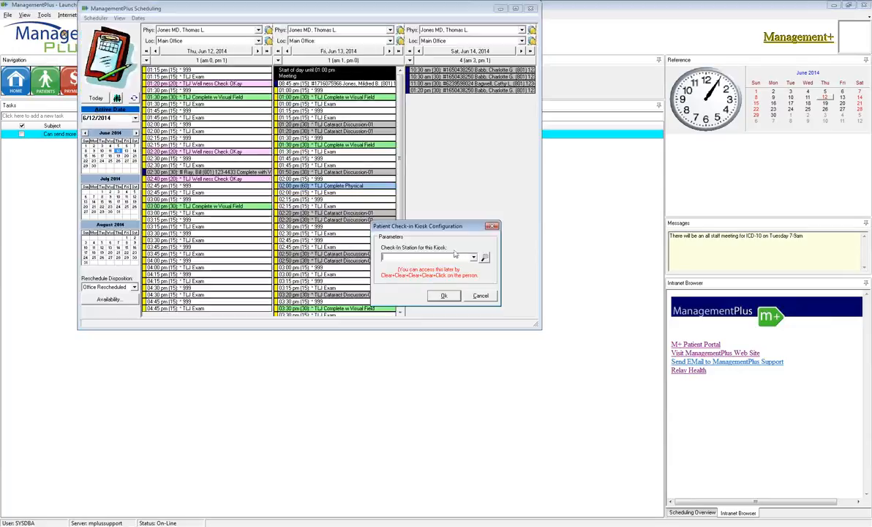
pyautogui.click(484, 258)
pyautogui.doubleClick(392, 232)
pyautogui.click(444, 299)
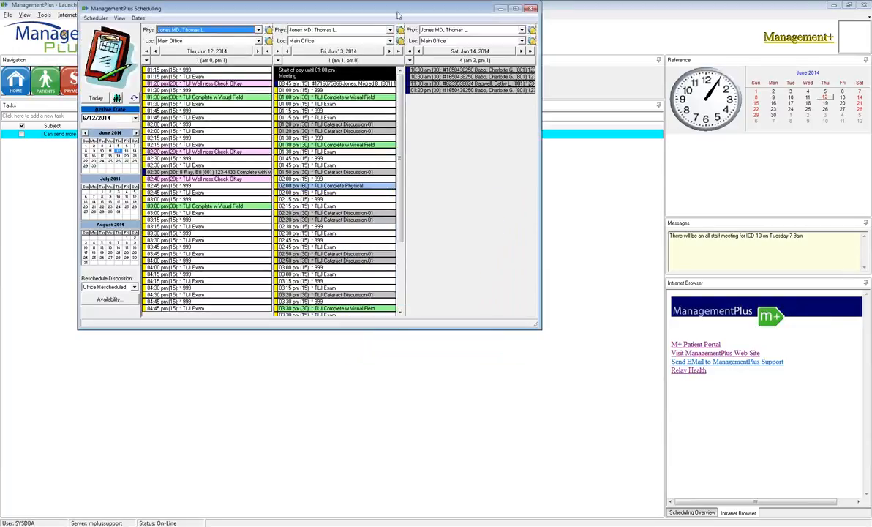
# Reposition the scheduling window and enlarge it so more of the three-day schedule fits.
pyautogui.moveTo(398, 14); pyautogui.dragTo(448, 53)
pyautogui.moveTo(589, 366); pyautogui.dragTo(708, 442)
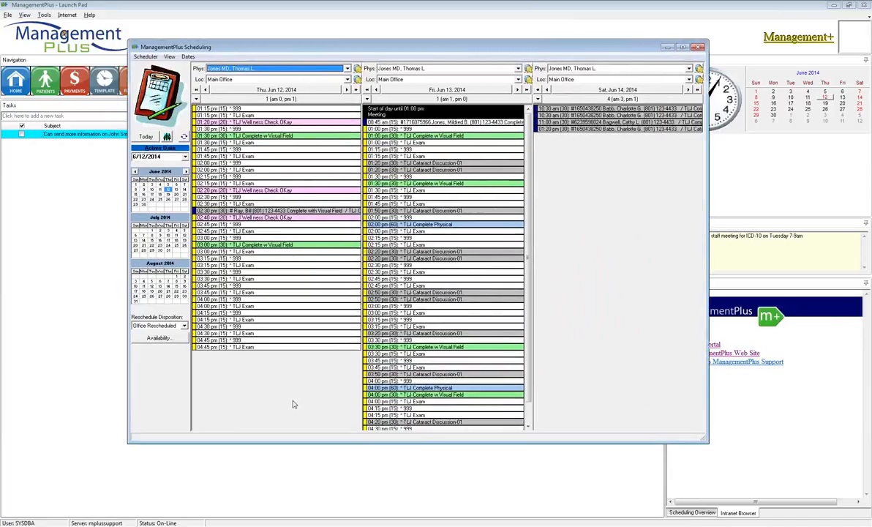
pyautogui.click(145, 56)
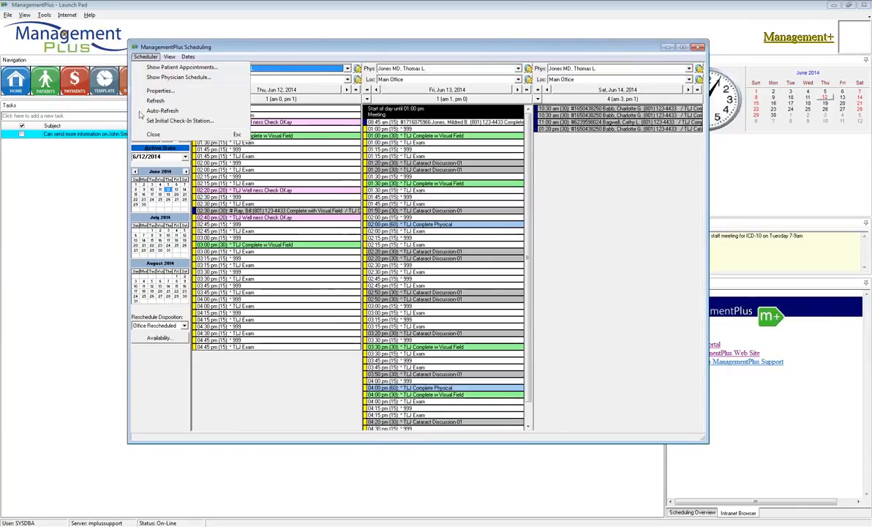
pyautogui.click(168, 365)
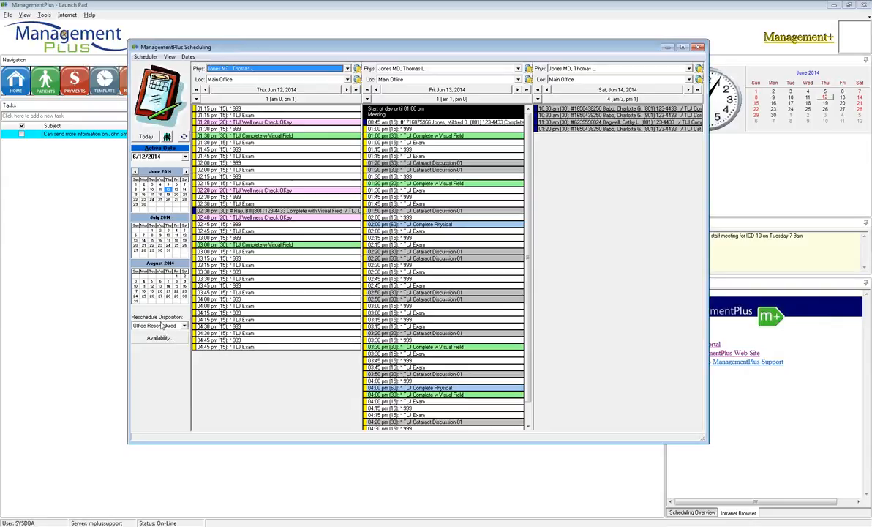
# Advance the schedule by one week to June 19, 2014.
pyautogui.click(183, 56)
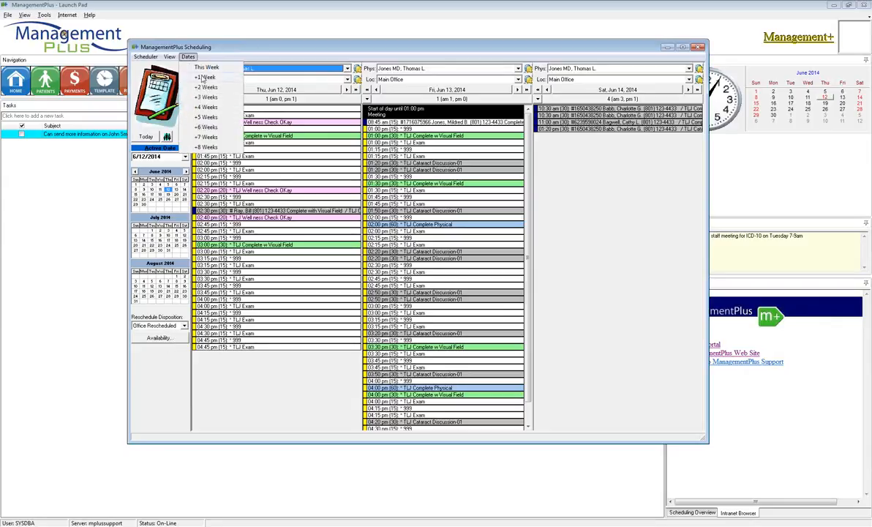
pyautogui.click(206, 77)
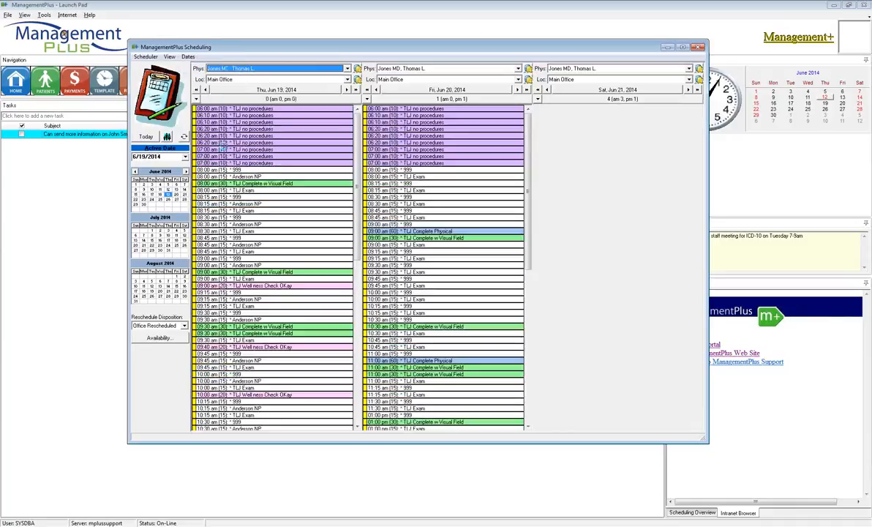
pyautogui.click(174, 193)
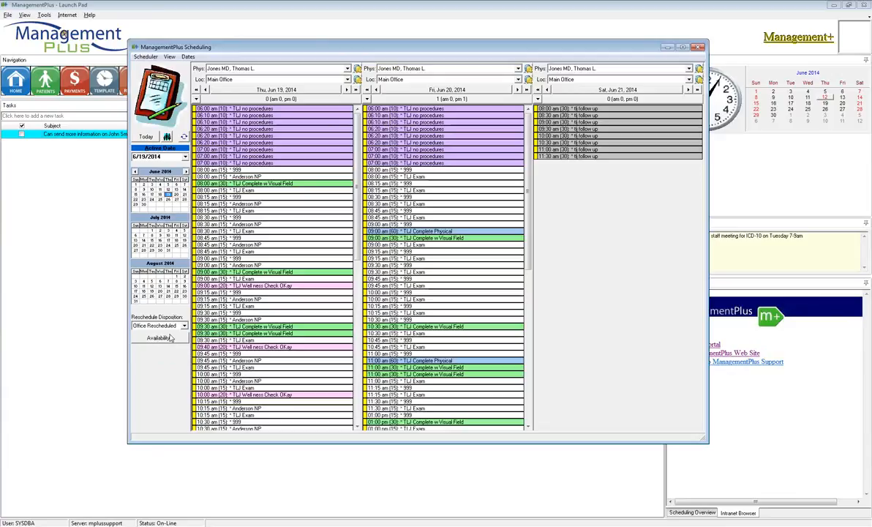
# Open the available appointment finder and set its start date to 6/12/2014 and its location to Midvale.
pyautogui.click(158, 339)
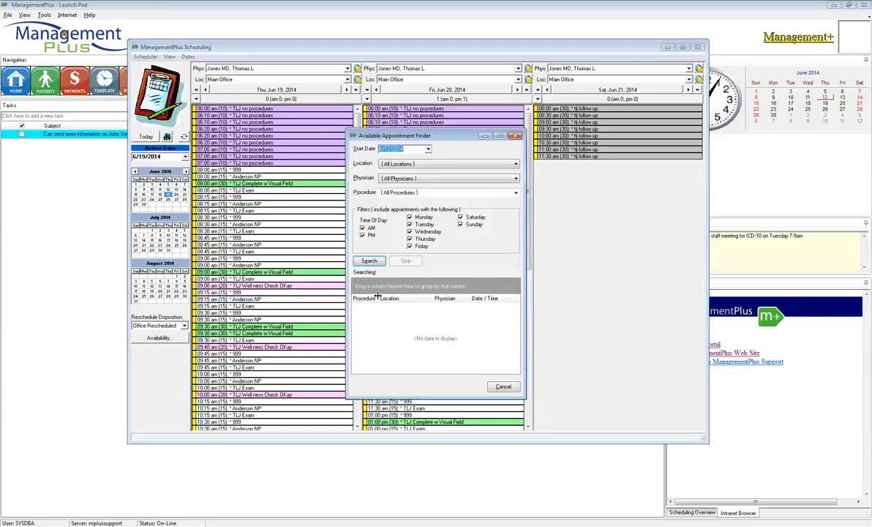
pyautogui.click(429, 150)
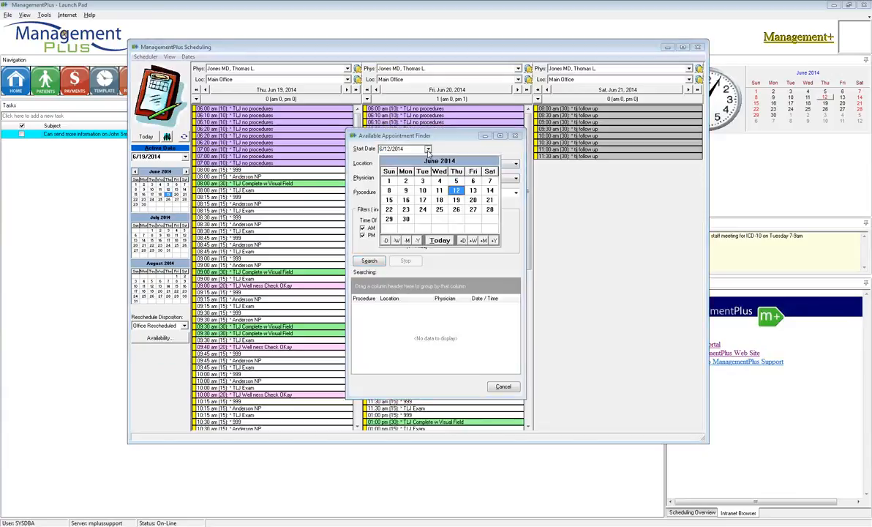
pyautogui.click(457, 191)
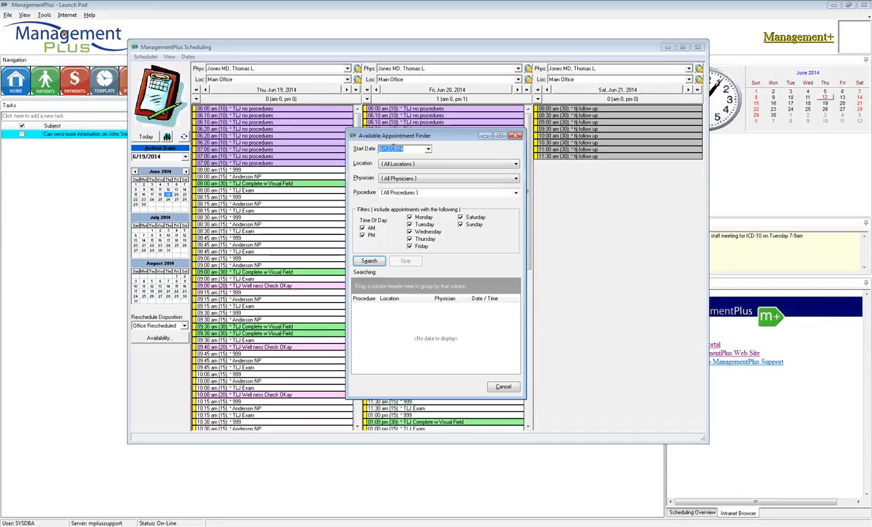
pyautogui.click(401, 163)
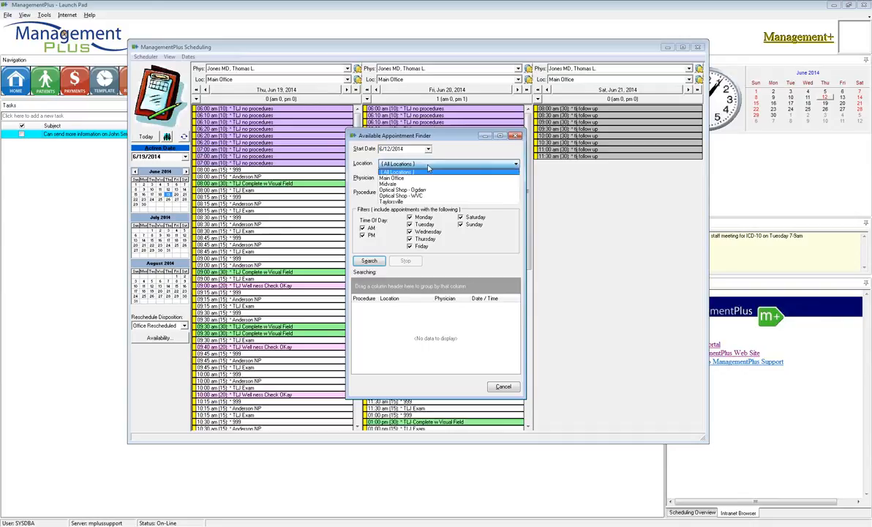
pyautogui.click(397, 184)
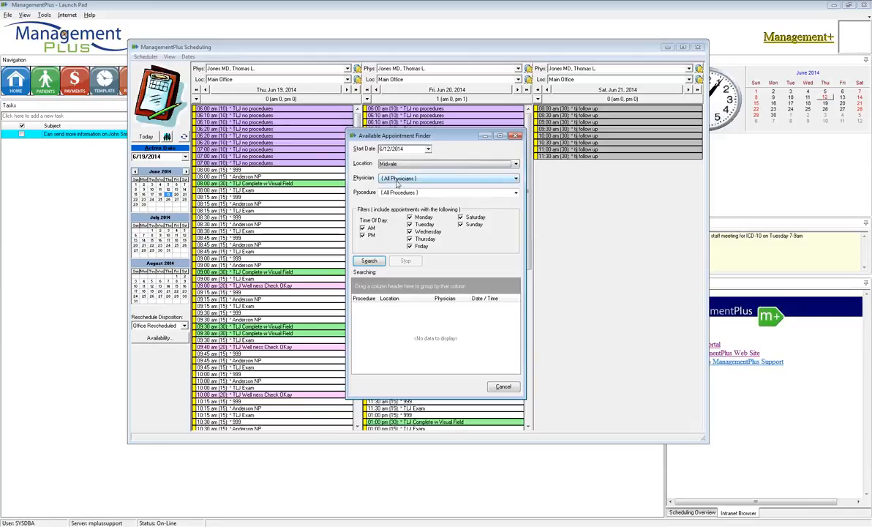
# Restrict the appointment finder to the physician whose schedule is open, keeping all procedures included.
pyautogui.click(398, 180)
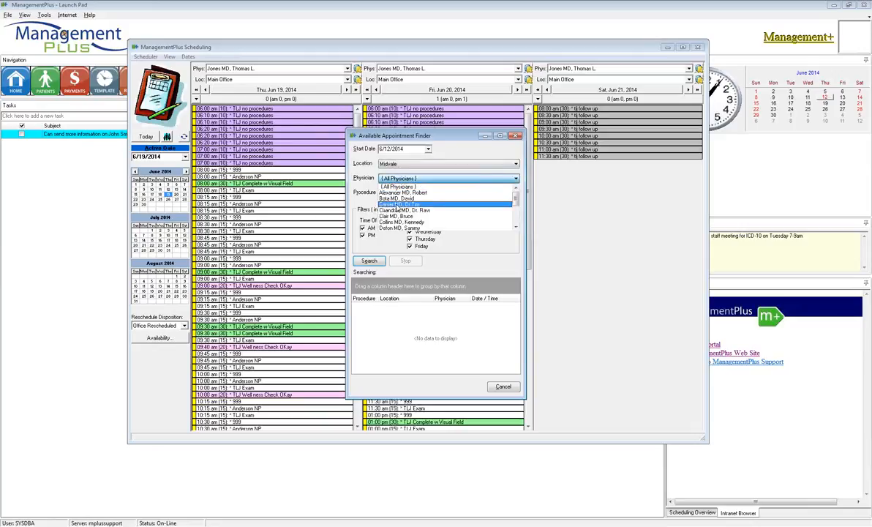
pyautogui.scroll(-3, 397, 209)
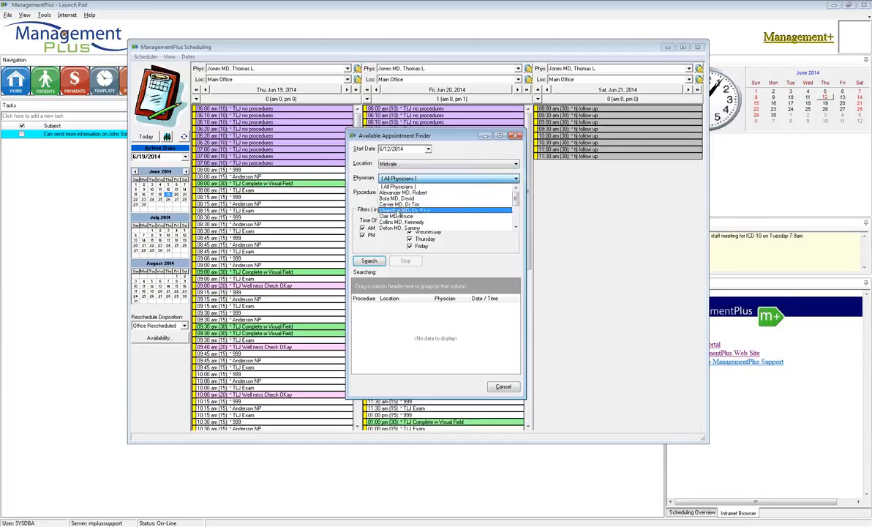
pyautogui.click(396, 217)
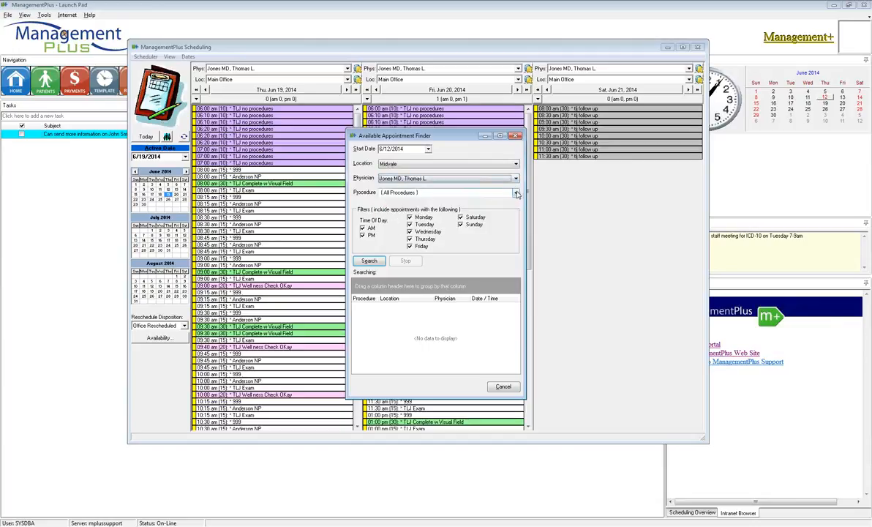
pyautogui.click(482, 193)
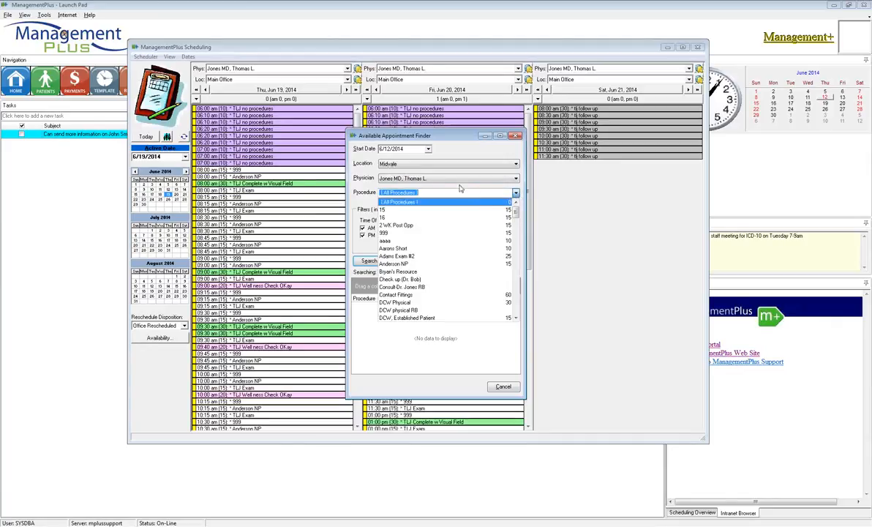
pyautogui.click(453, 153)
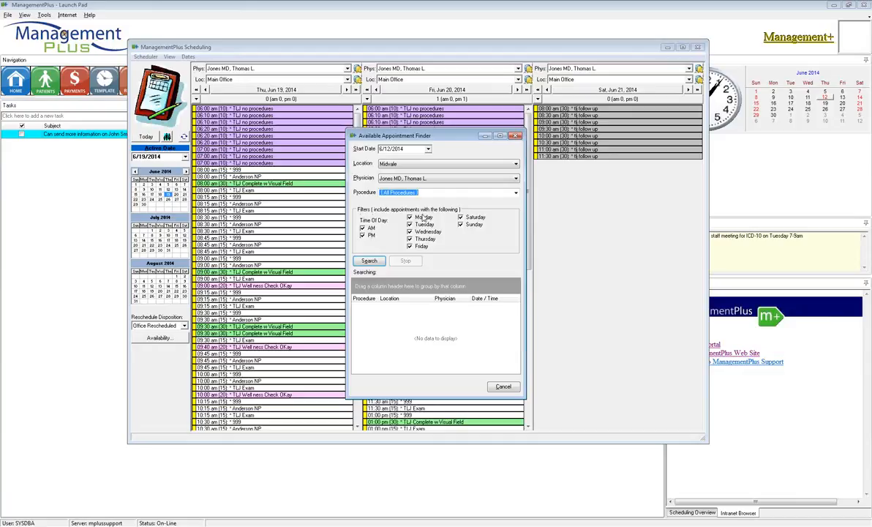
# Limit the availability filters to Tuesday and Thursday with PM only, and search for appointments.
pyautogui.click(410, 219)
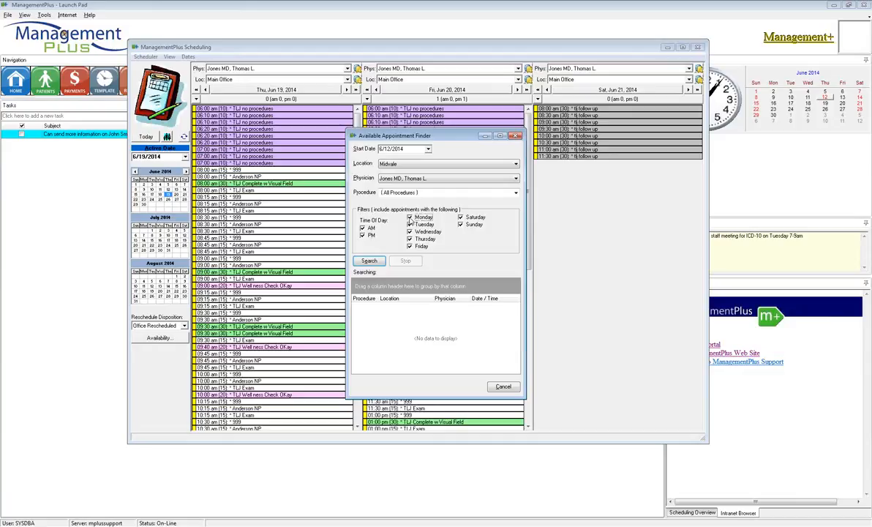
pyautogui.click(410, 231)
pyautogui.click(410, 246)
pyautogui.click(461, 218)
pyautogui.click(461, 224)
pyautogui.click(362, 228)
pyautogui.click(363, 235)
pyautogui.click(378, 261)
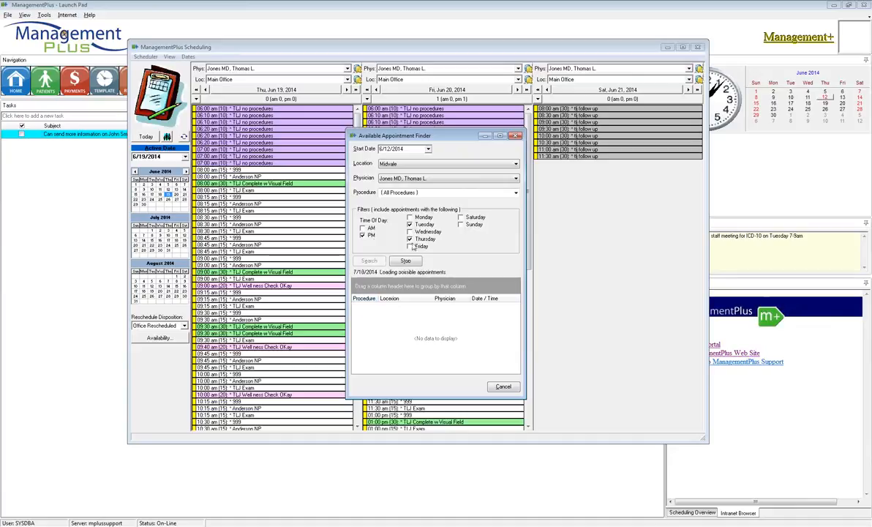
# Include Monday, Wednesday and Friday in the availability filters, run the search, and stop it.
pyautogui.click(410, 231)
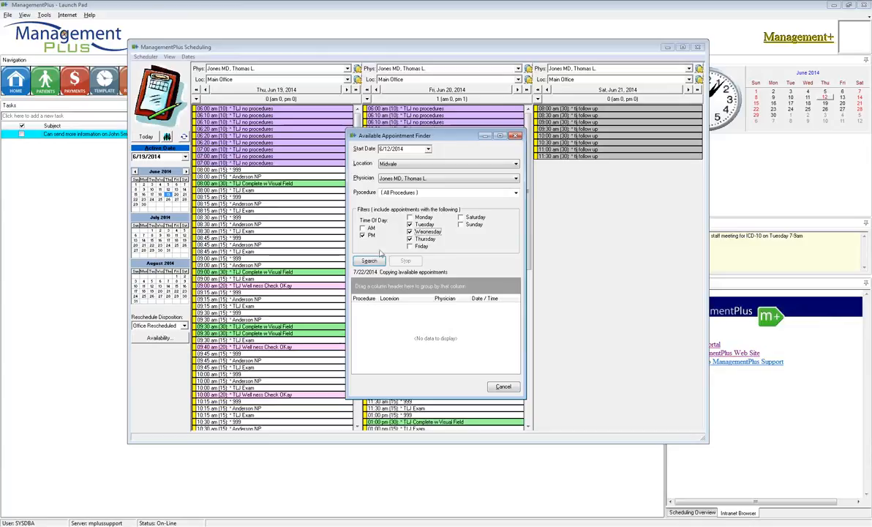
pyautogui.click(410, 217)
pyautogui.click(410, 245)
pyautogui.click(369, 261)
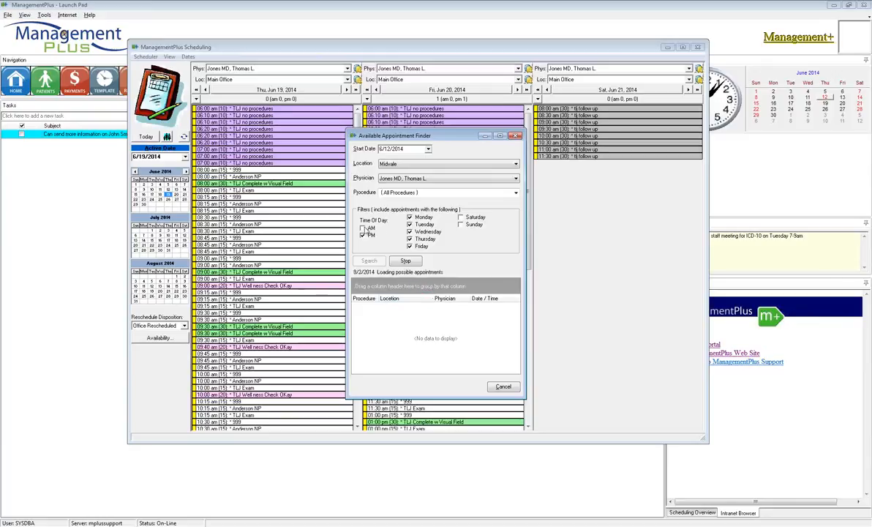
pyautogui.click(406, 261)
# Include AM times, set the location to All Locations, and search for available appointments.
pyautogui.click(363, 228)
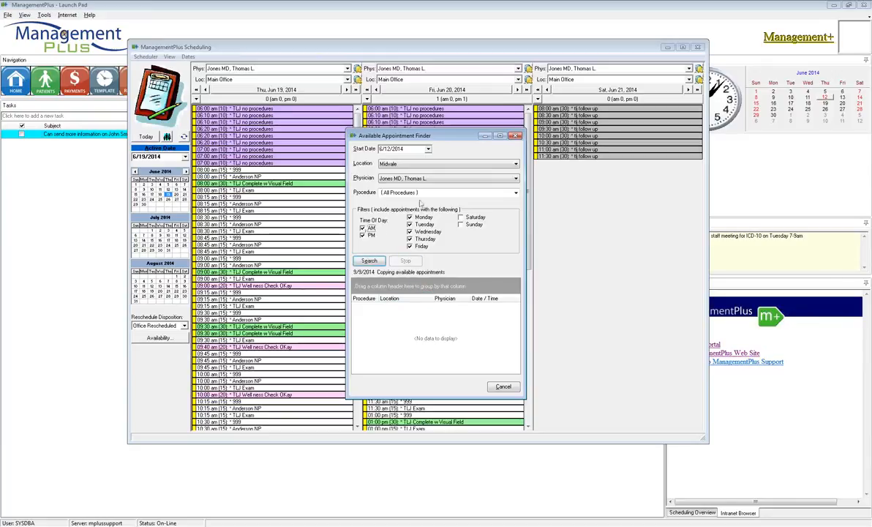
pyautogui.click(414, 164)
pyautogui.click(410, 172)
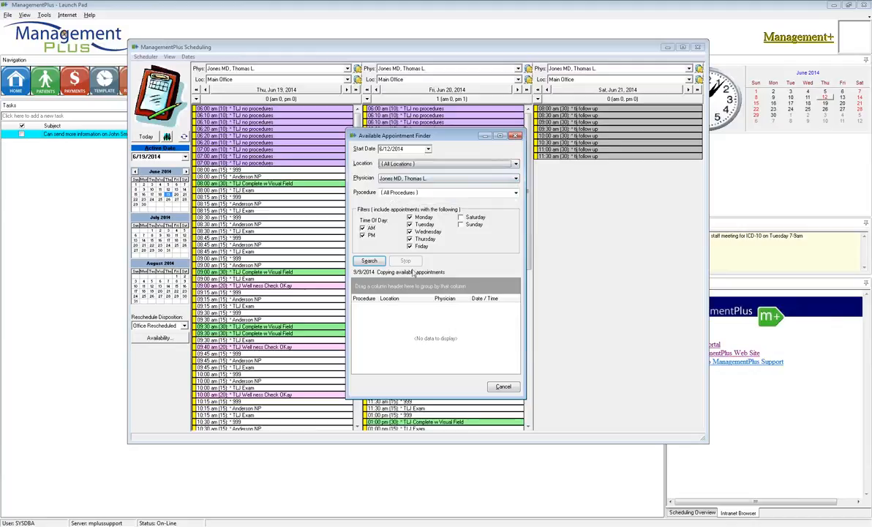
pyautogui.click(369, 261)
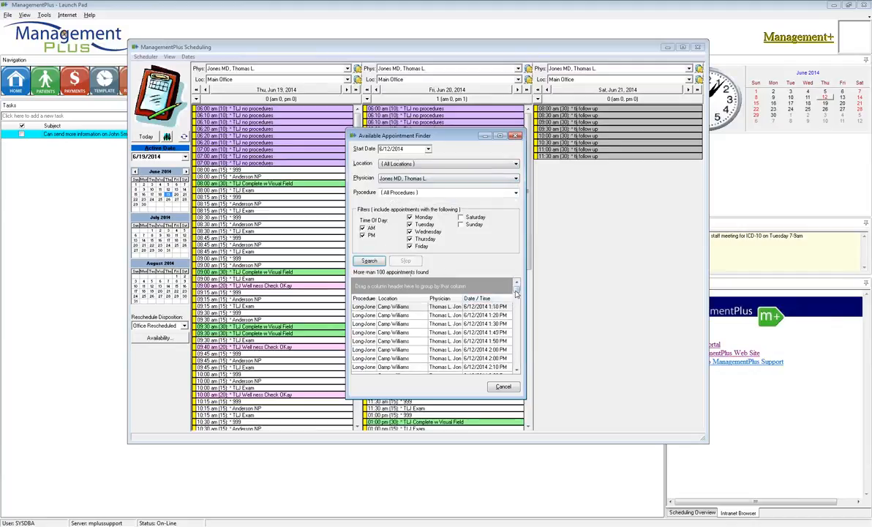
# Widen the Procedure column and browse the list of available appointments.
pyautogui.click(377, 298)
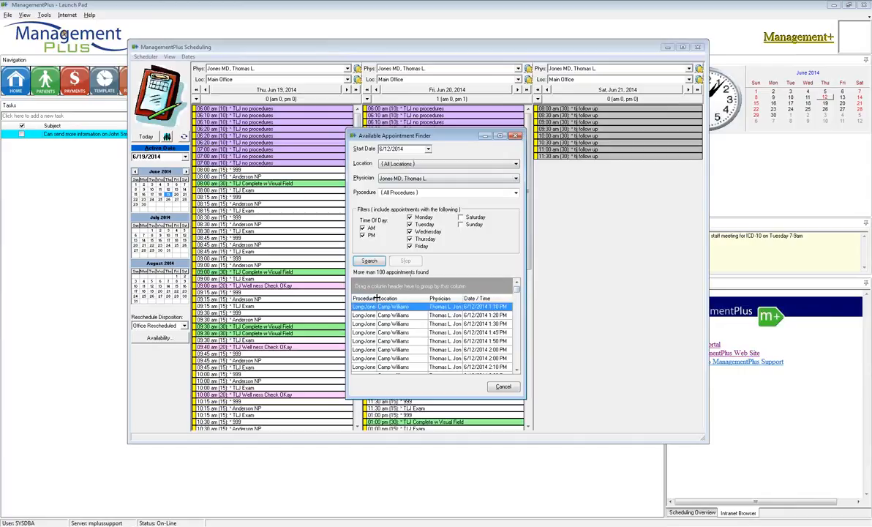
pyautogui.moveTo(377, 298); pyautogui.dragTo(385, 298)
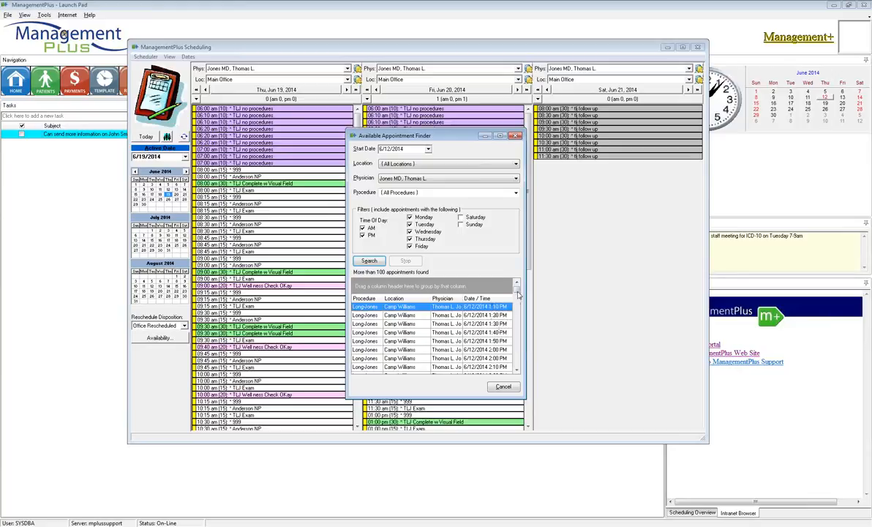
pyautogui.moveTo(516, 292); pyautogui.dragTo(517, 367)
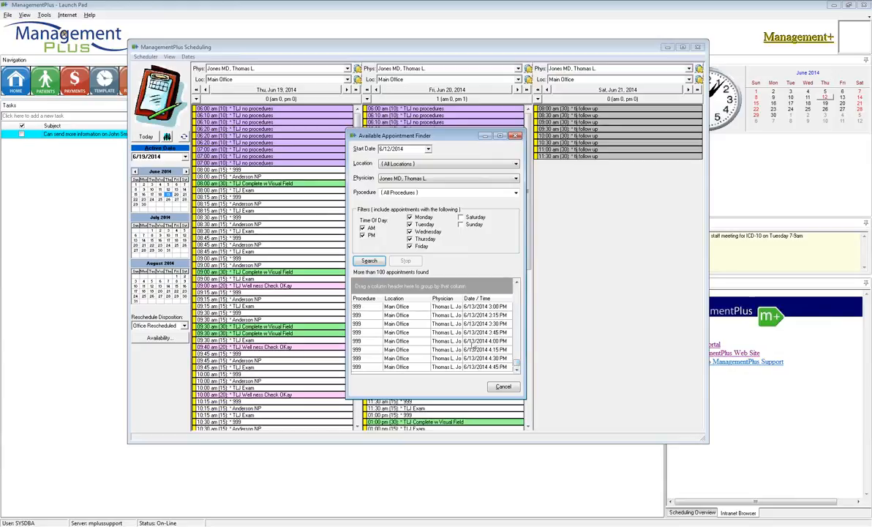
pyautogui.moveTo(517, 364); pyautogui.dragTo(517, 354)
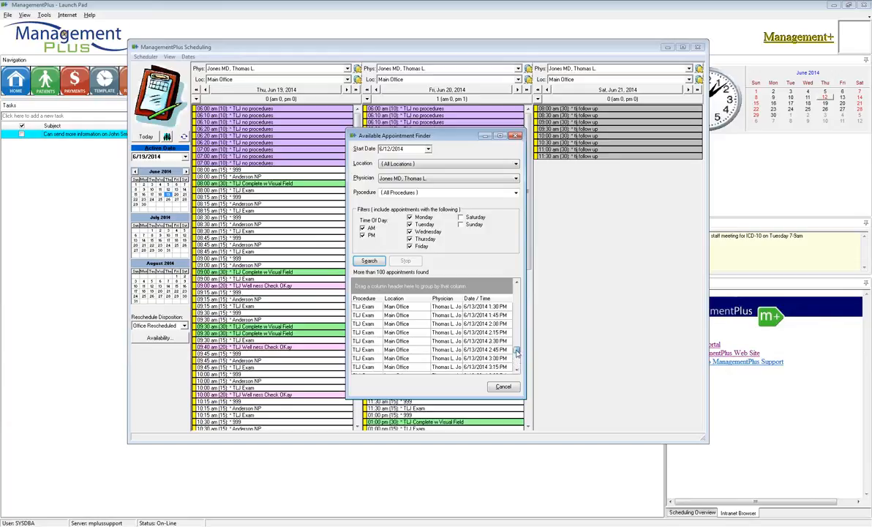
# Group the results by procedure and open the TLJ Complete w Visual Field slot on 6/13/2014 at 1:30 PM in the schedule.
pyautogui.moveTo(364, 299); pyautogui.dragTo(367, 286)
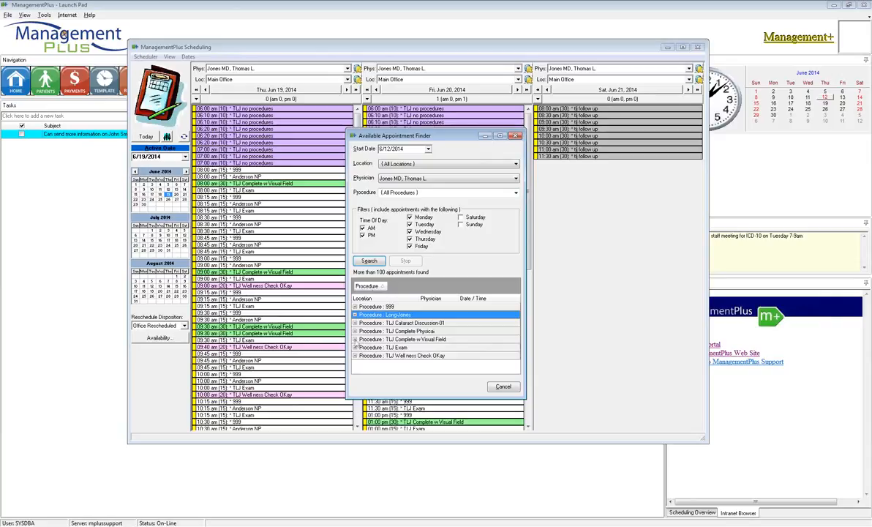
pyautogui.click(355, 339)
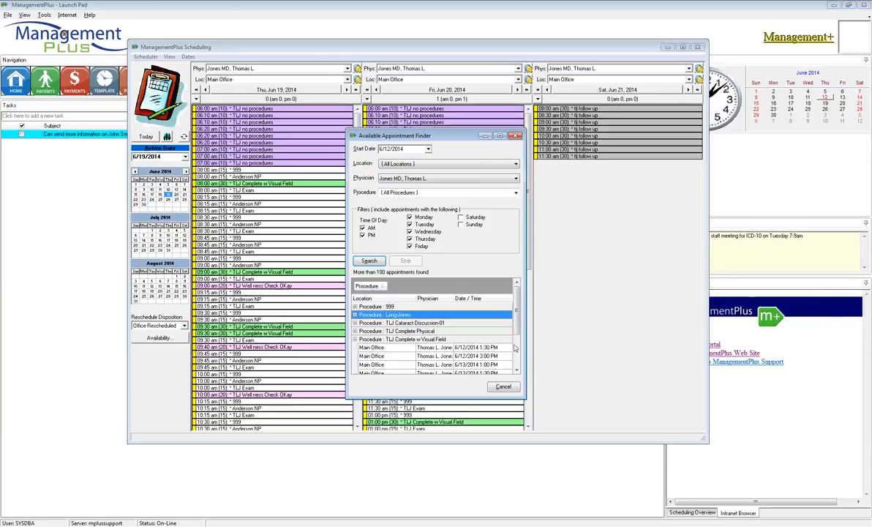
pyautogui.scroll(-3, 515, 333)
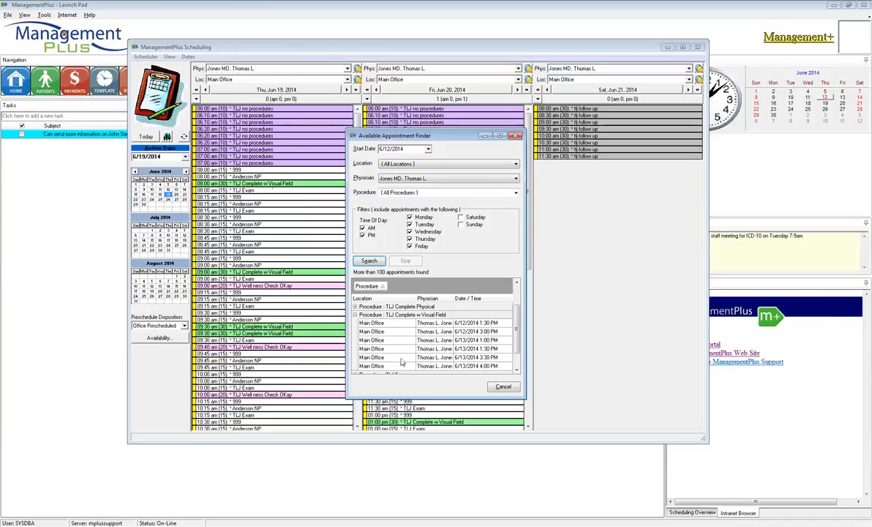
pyautogui.click(481, 349)
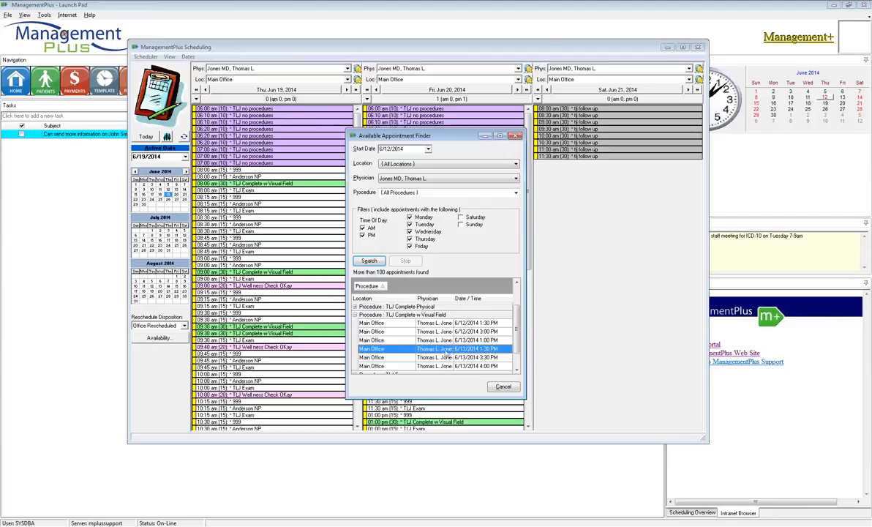
pyautogui.doubleClick(427, 351)
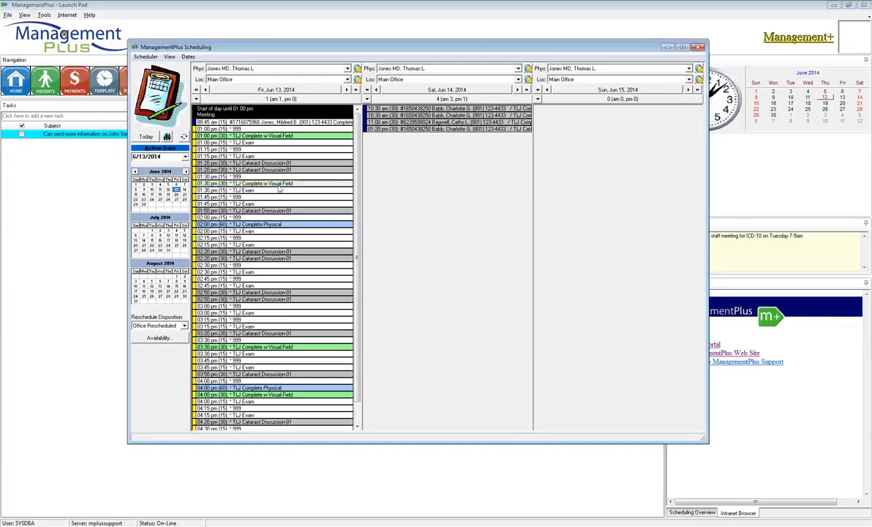
# Start a new appointment in the June 13 1:30 pm TLJ Complete w Visual Field slot and select the patient.
pyautogui.rightClick(257, 186)
pyautogui.click(265, 184)
pyautogui.click(487, 235)
pyautogui.rightClick(358, 247)
pyautogui.click(381, 251)
pyautogui.click(444, 261)
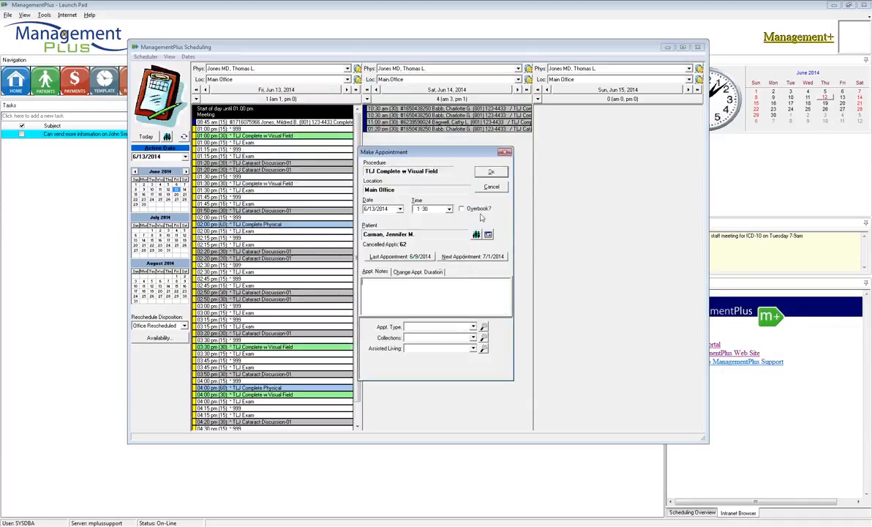
# Confirm the patient's June 13 1:30 pm TLJ Complete w Visual Field appointment and dismiss the appointment card.
pyautogui.press('Return')
pyautogui.click(415, 278)
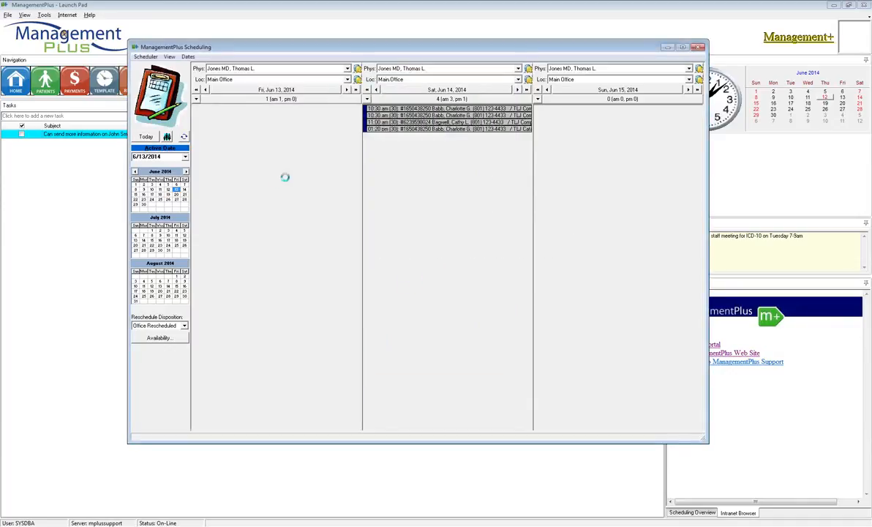
pyautogui.click(473, 338)
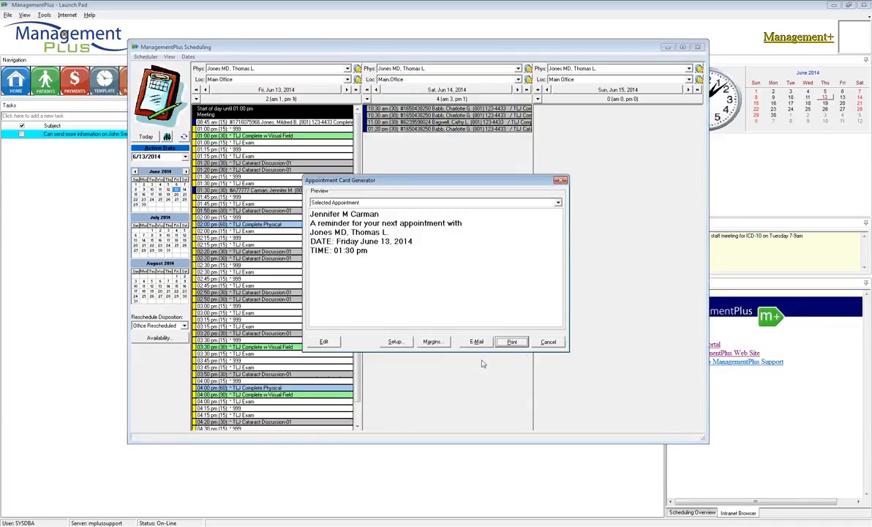
pyautogui.click(512, 321)
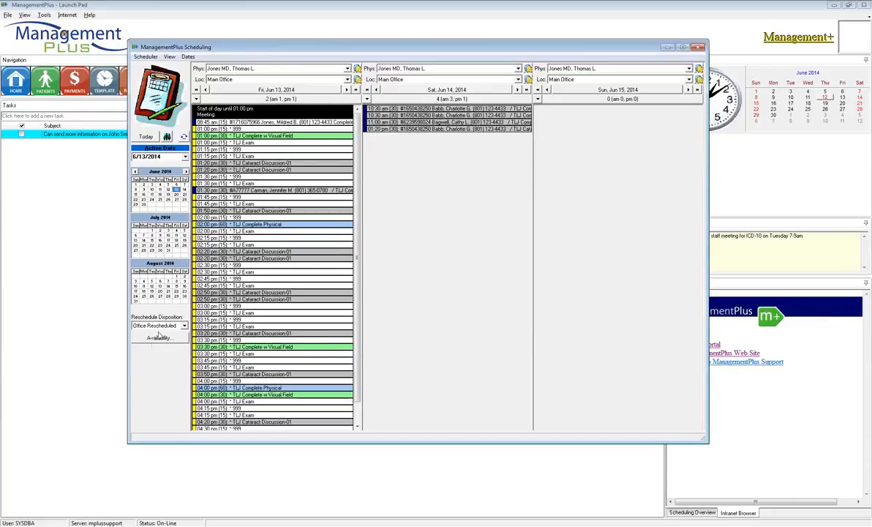
# Close and reopen the template scheduler, and jump the schedule six weeks ahead to 7/24/2014.
pyautogui.hotkey('alt', 'F4')
pyautogui.click(7, 16)
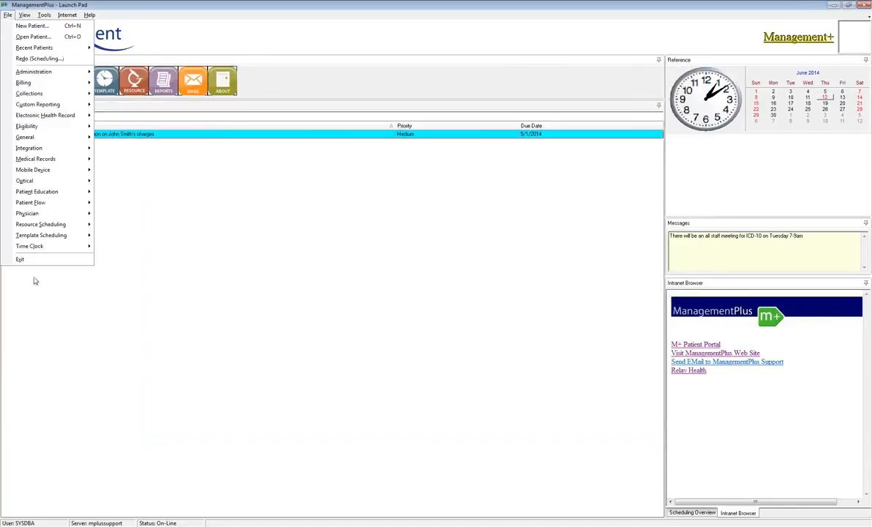
pyautogui.moveTo(41, 238)
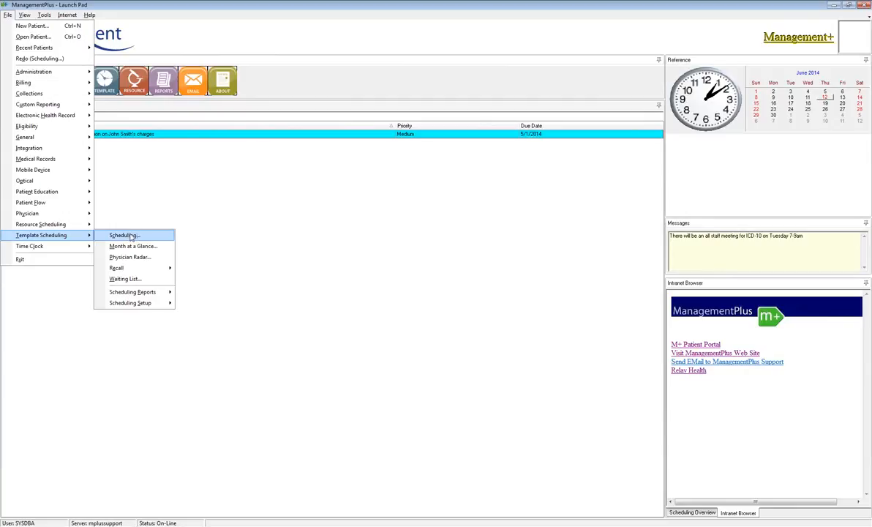
pyautogui.click(124, 235)
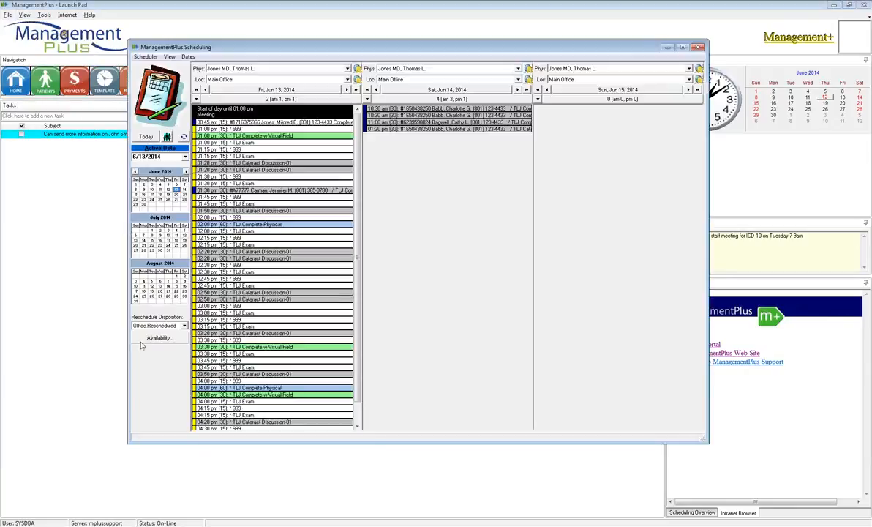
pyautogui.click(157, 57)
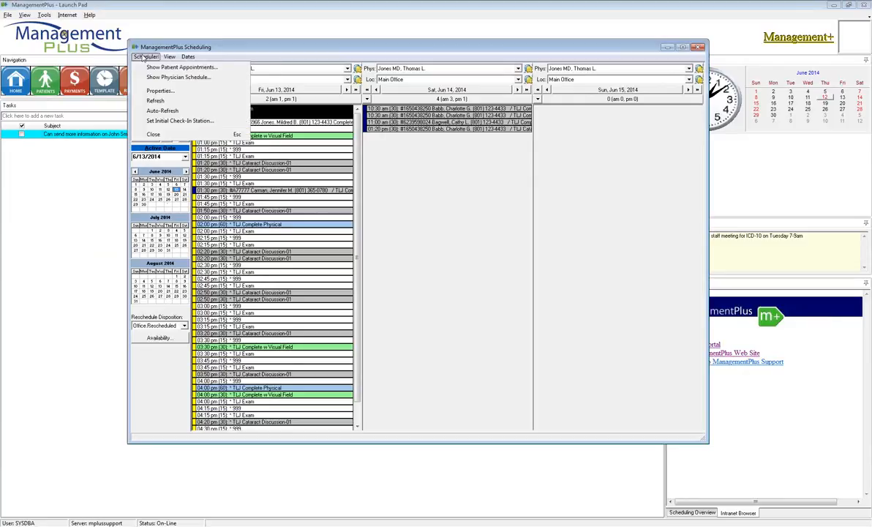
pyautogui.moveTo(183, 57)
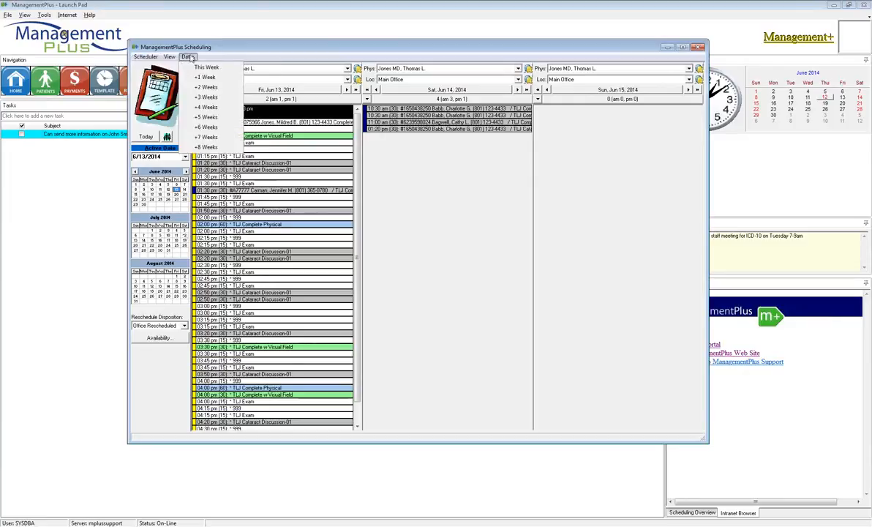
pyautogui.click(205, 127)
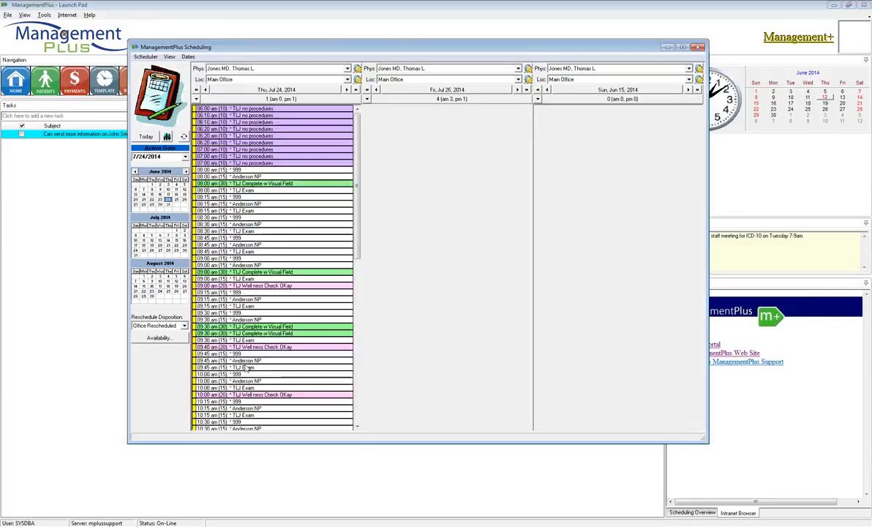
# Open the available appointment finder, set the start date six months ahead to 12/12/2014, and choose the physician.
pyautogui.click(158, 337)
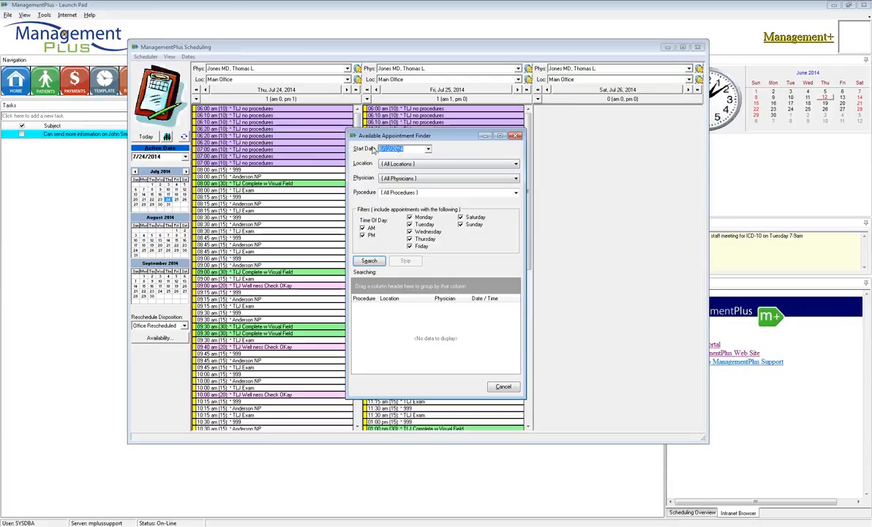
pyautogui.write('+6m')
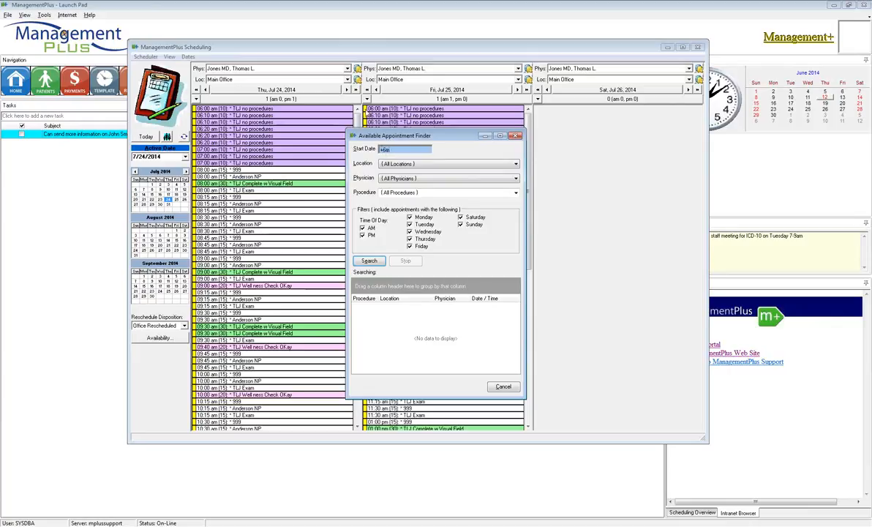
pyautogui.click(394, 178)
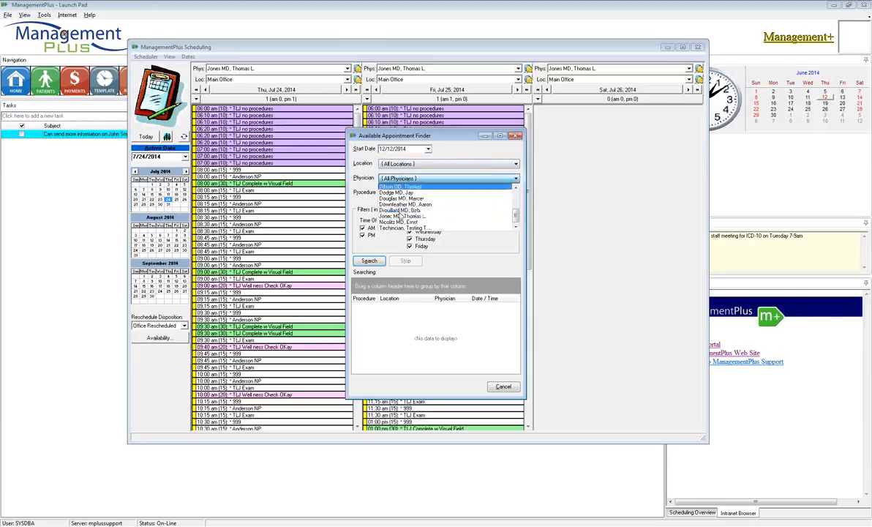
pyautogui.click(401, 216)
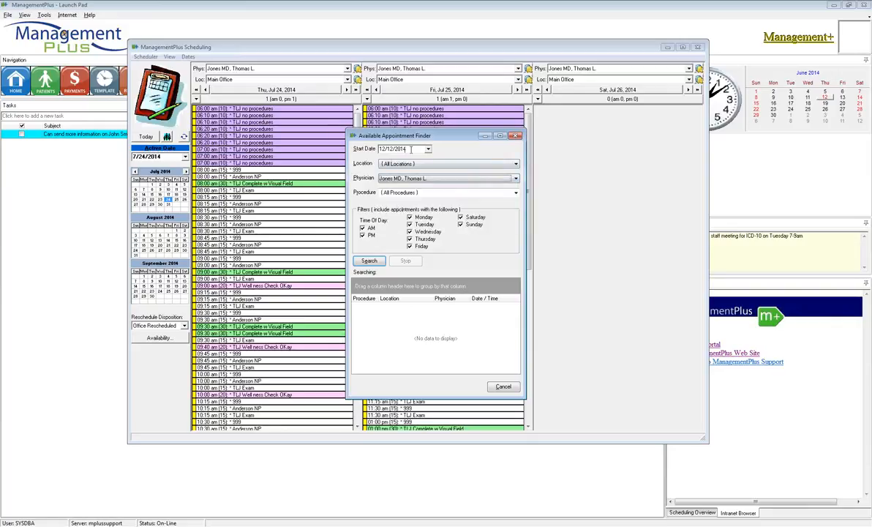
# Advance the finder's start date by a relative offset to 6/12/2015.
pyautogui.moveTo(411, 148); pyautogui.dragTo(358, 149)
pyautogui.write('+6m')
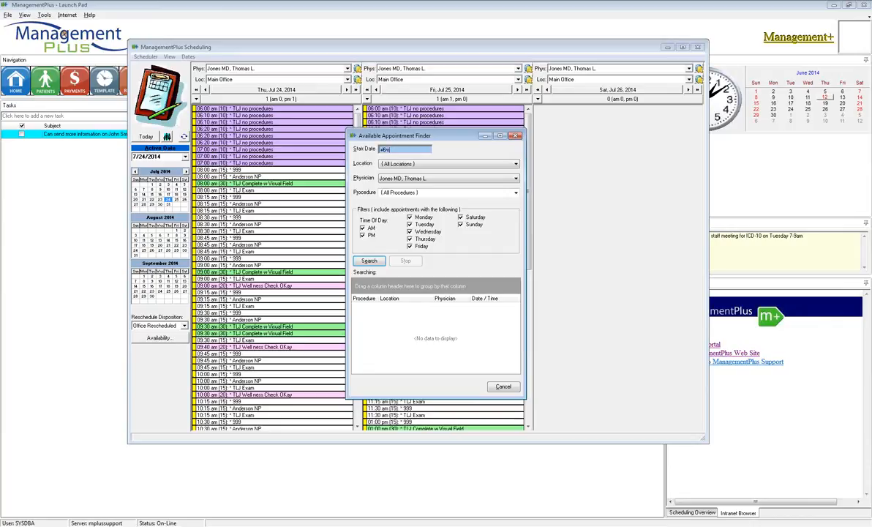
pyautogui.press('Return')
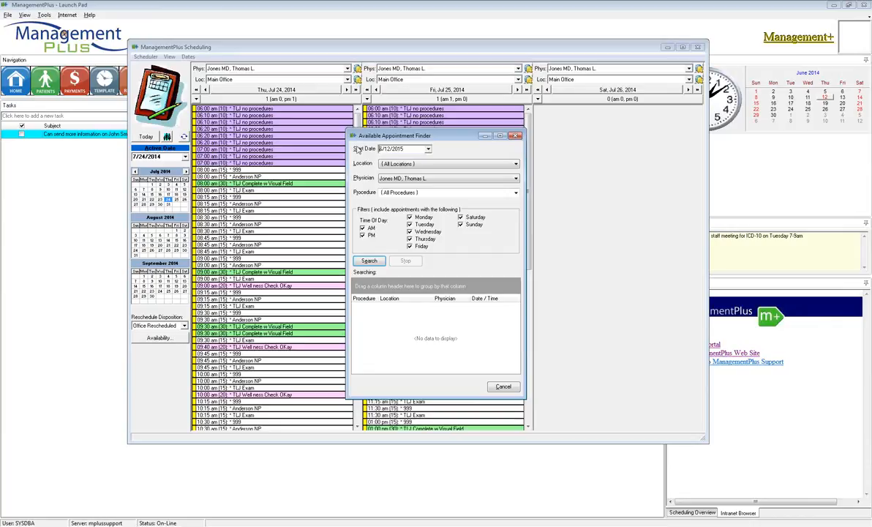
# Try further relative offsets for the start date and cancel the appointment finder without searching.
pyautogui.moveTo(411, 149); pyautogui.dragTo(297, 140)
pyautogui.write('+3')
pyautogui.press('Return')
pyautogui.moveTo(408, 149); pyautogui.dragTo(349, 153)
pyautogui.write('+6d')
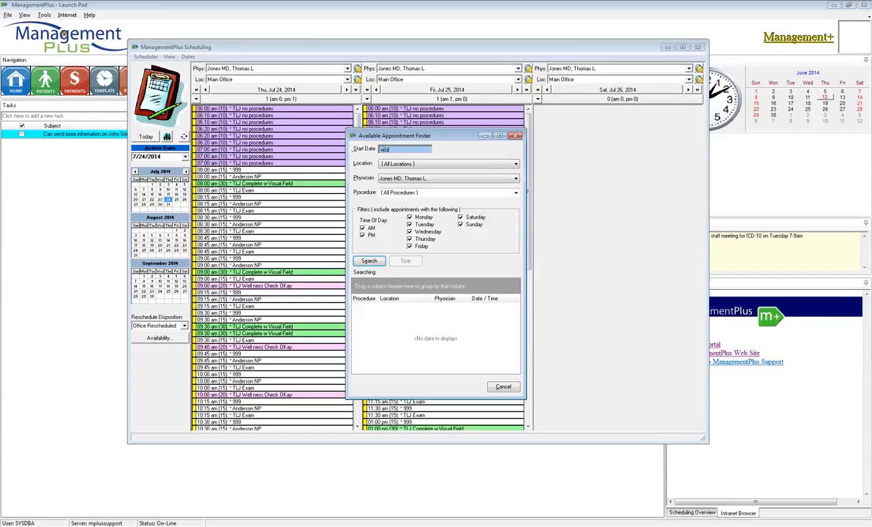
pyautogui.write('6m')
pyautogui.press('Tab')
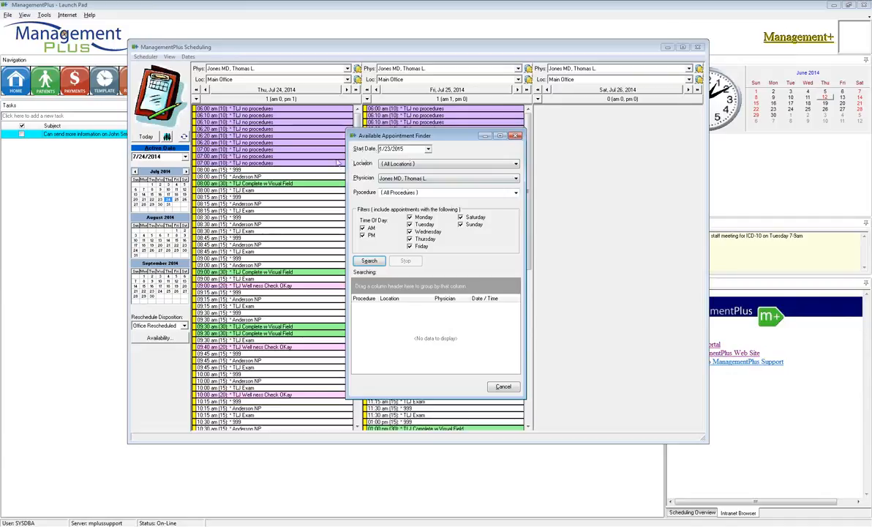
pyautogui.moveTo(411, 148); pyautogui.dragTo(375, 149)
pyautogui.moveTo(461, 139); pyautogui.dragTo(436, 116)
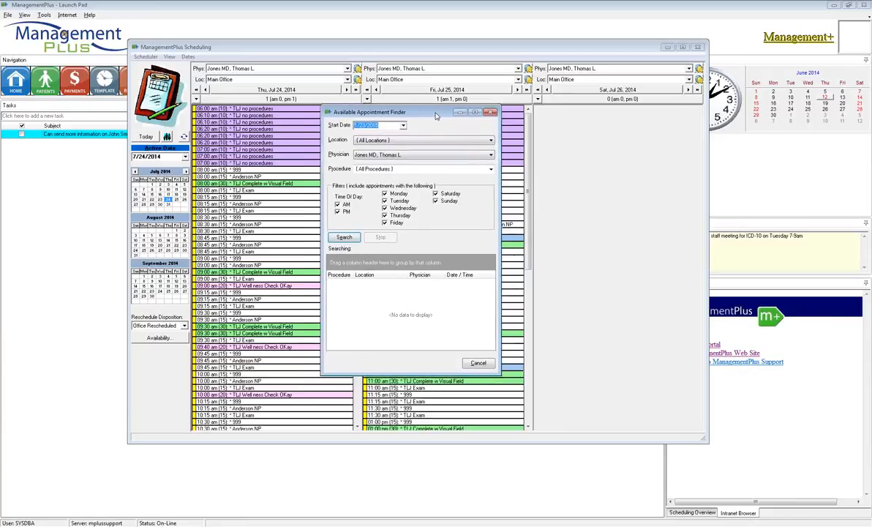
pyautogui.click(477, 363)
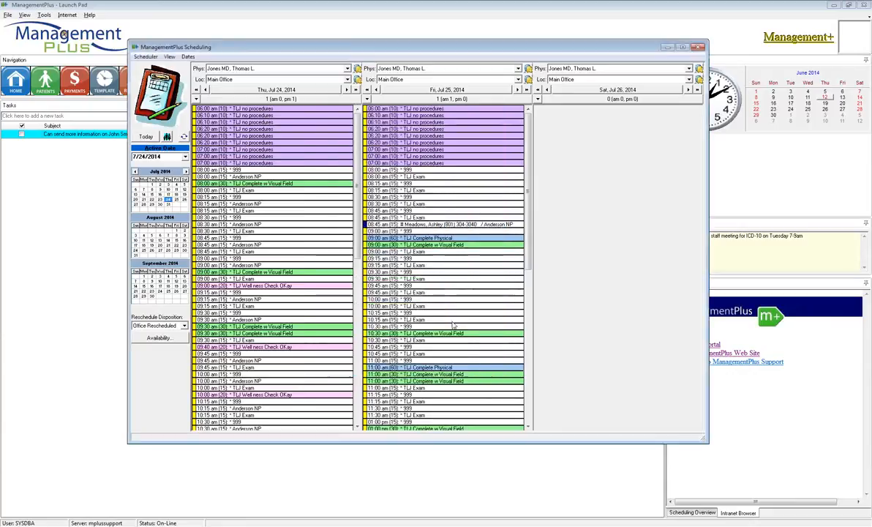
# Close the scheduler, open the patient's record, and display the patient's appointments list.
pyautogui.click(45, 82)
pyautogui.rightClick(298, 230)
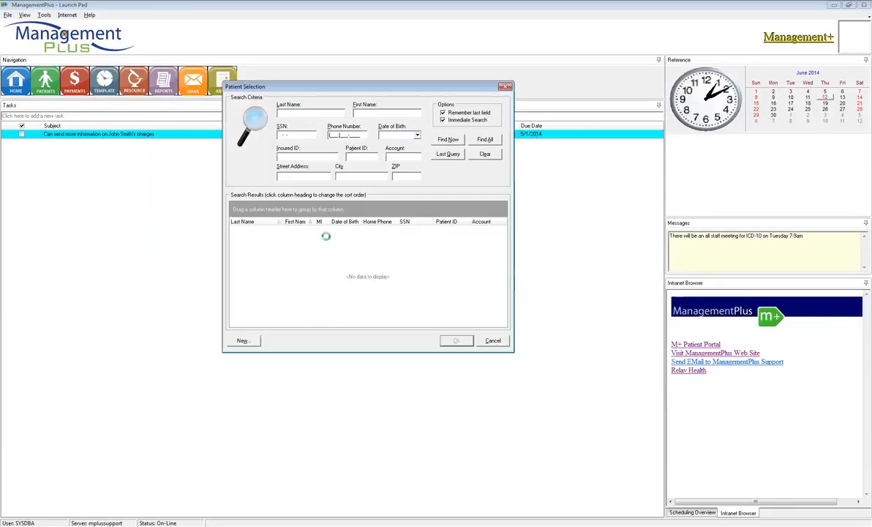
pyautogui.click(327, 236)
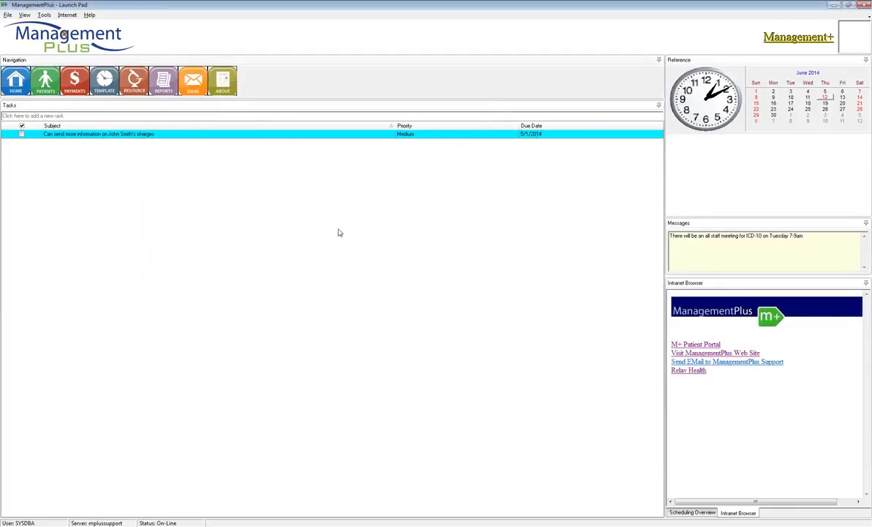
pyautogui.click(445, 261)
pyautogui.click(76, 64)
pyautogui.moveTo(307, 194); pyautogui.dragTo(282, 141)
# Start making an appointment from the patient's appointments list and choose the DCW Physical procedure at Main Office.
pyautogui.click(303, 191)
pyautogui.rightClick(319, 228)
pyautogui.click(358, 232)
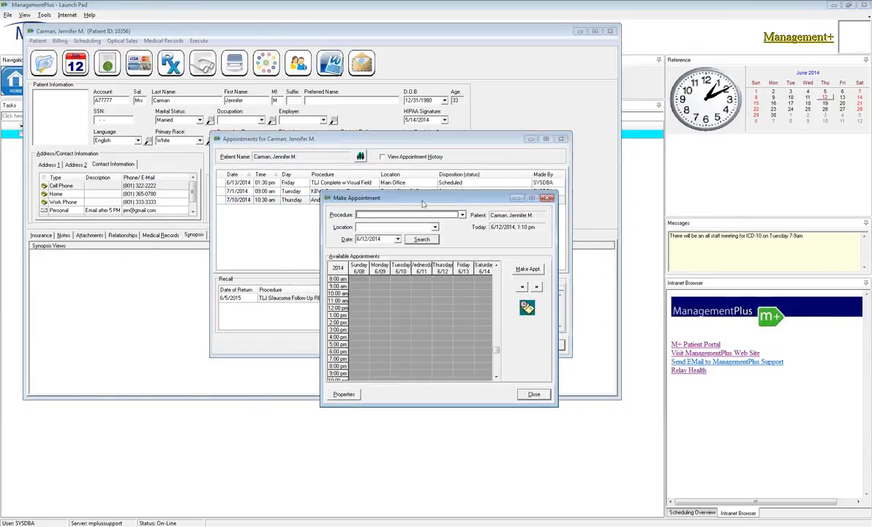
pyautogui.moveTo(396, 198); pyautogui.dragTo(330, 164)
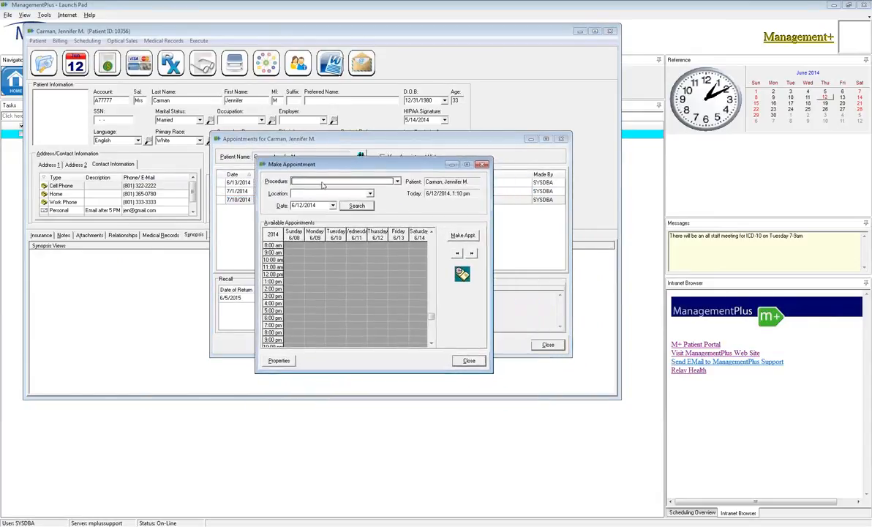
pyautogui.click(323, 183)
pyautogui.scroll(-1, 322, 226)
pyautogui.click(317, 244)
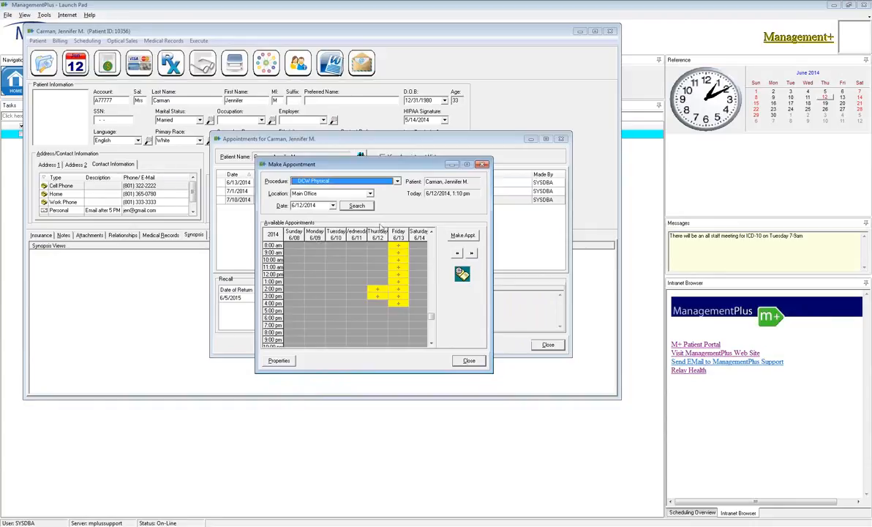
# Set the search date six months ahead with +6m and search for DCW Physical availability.
pyautogui.click(333, 206)
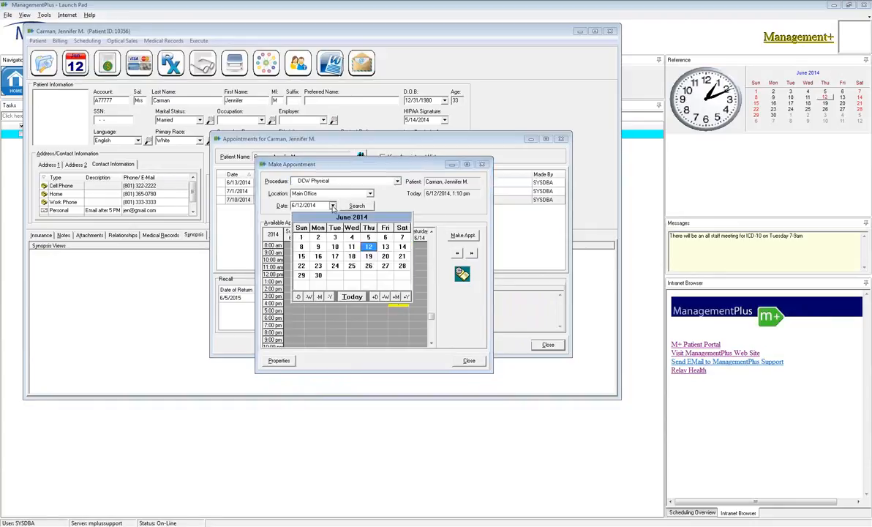
pyautogui.click(275, 192)
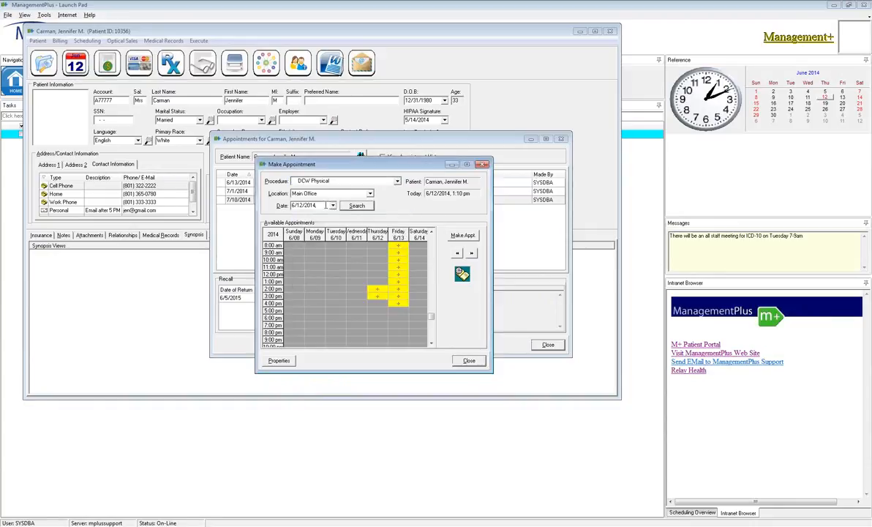
pyautogui.write('+6m')
pyautogui.click(356, 206)
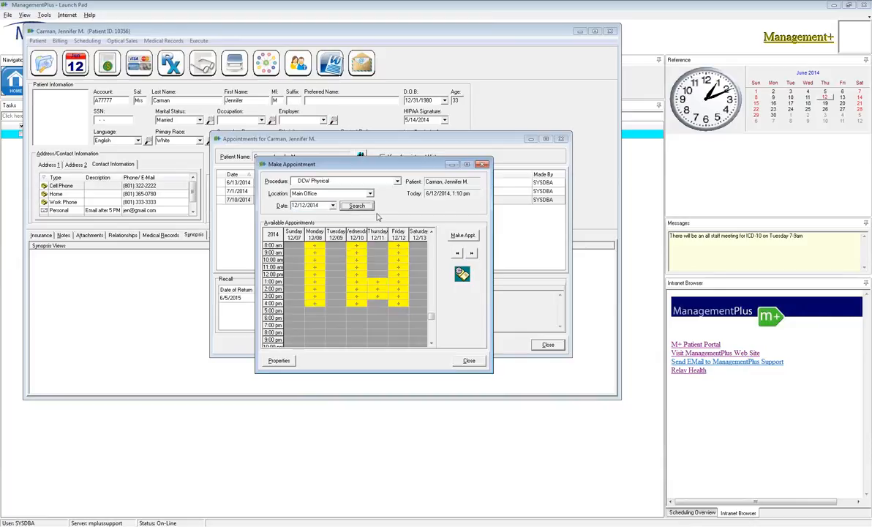
# Browse the available appointment grid week by week up to the week of 1/11/2015 and close it without booking.
pyautogui.click(471, 253)
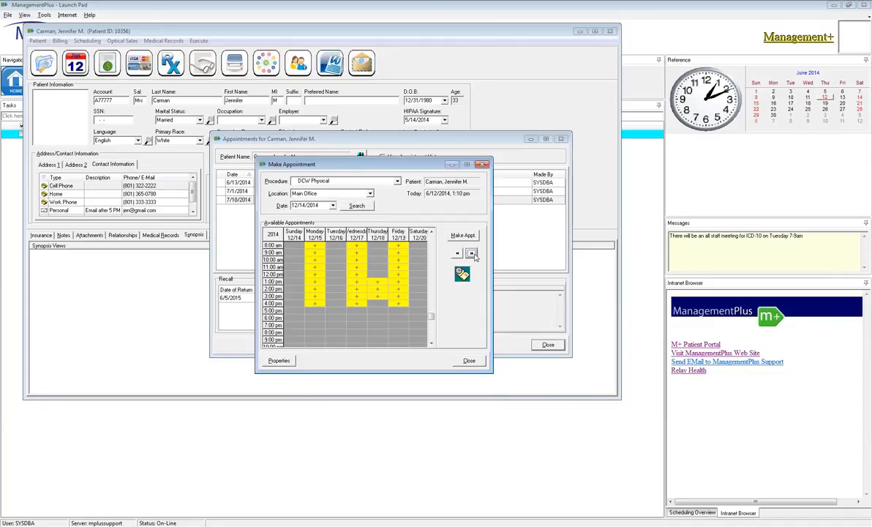
pyautogui.click(472, 253)
pyautogui.click(471, 253)
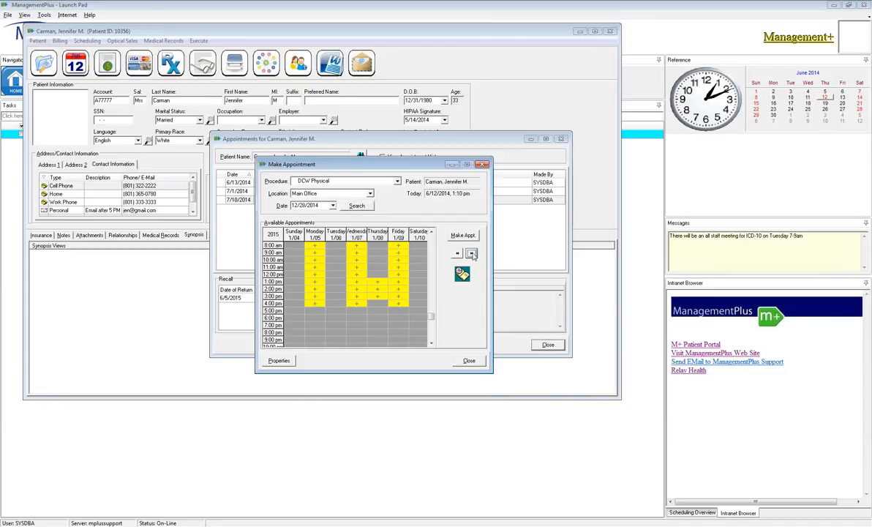
pyautogui.click(472, 254)
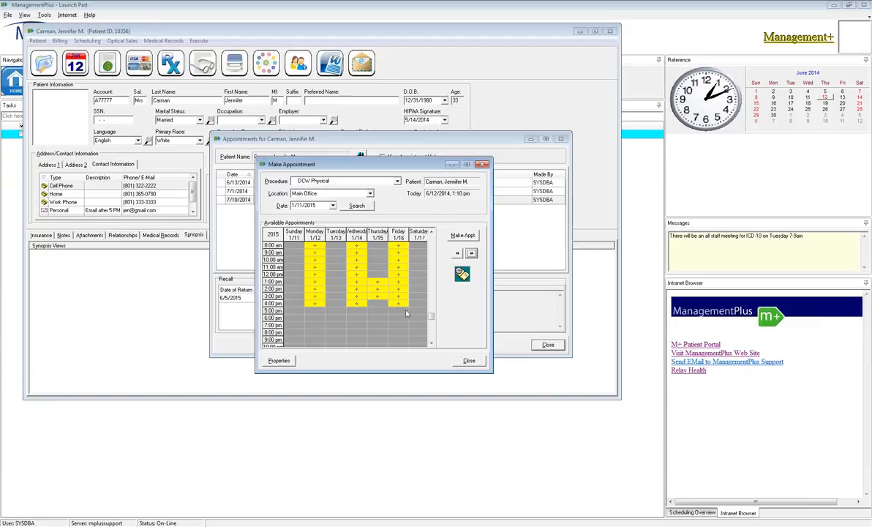
pyautogui.click(469, 362)
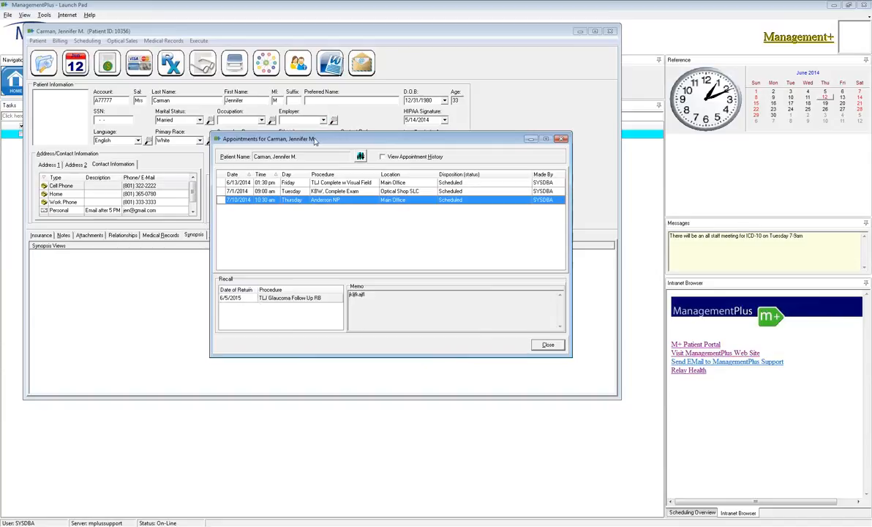
# Reposition the patient's appointments list, show the appointment history, and hide it again.
pyautogui.moveTo(317, 141); pyautogui.dragTo(312, 135)
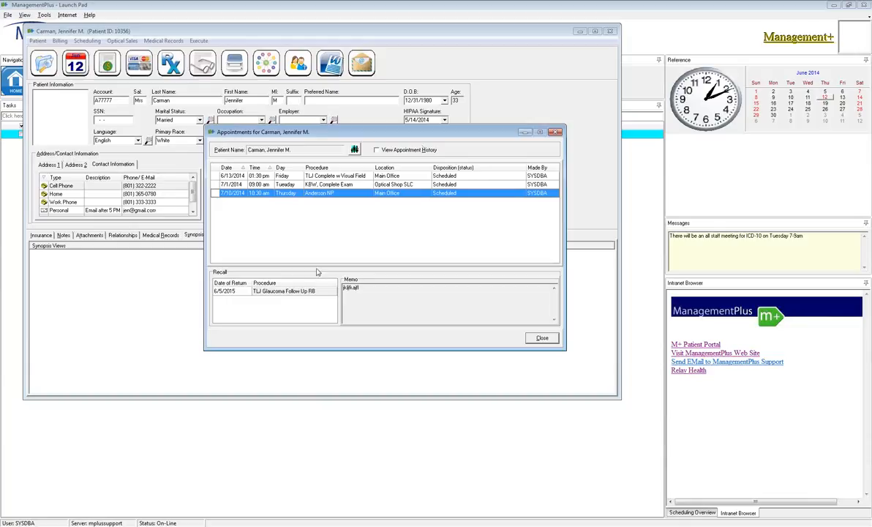
pyautogui.click(377, 149)
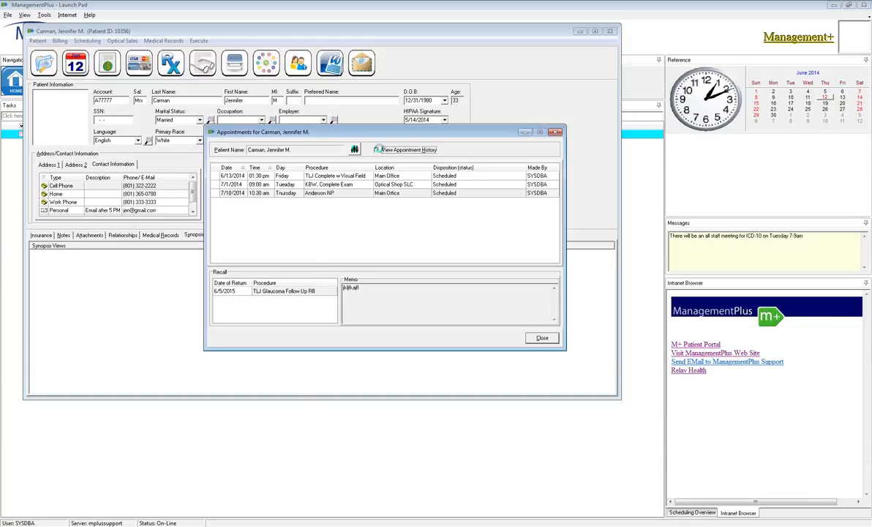
pyautogui.click(377, 149)
# Start adding a new recall for the patient with 6/12/2015 as the date of return.
pyautogui.click(280, 291)
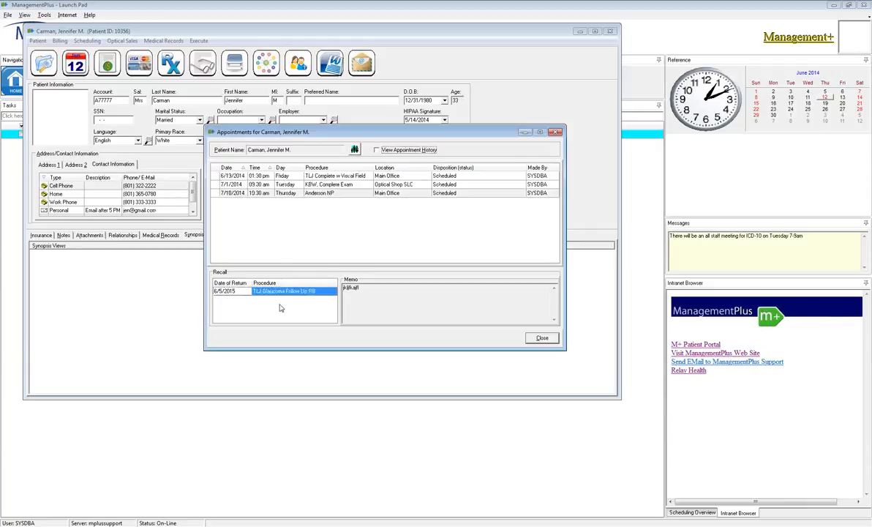
pyautogui.rightClick(238, 307)
pyautogui.click(259, 312)
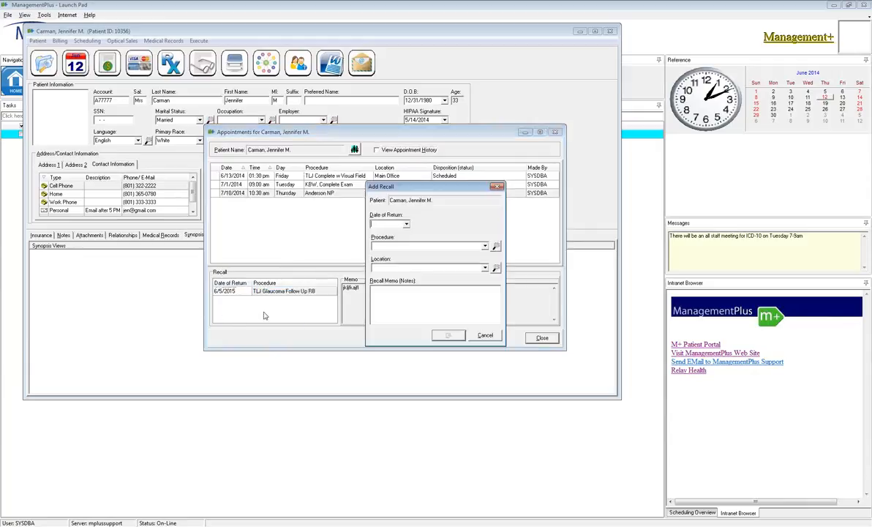
pyautogui.click(398, 223)
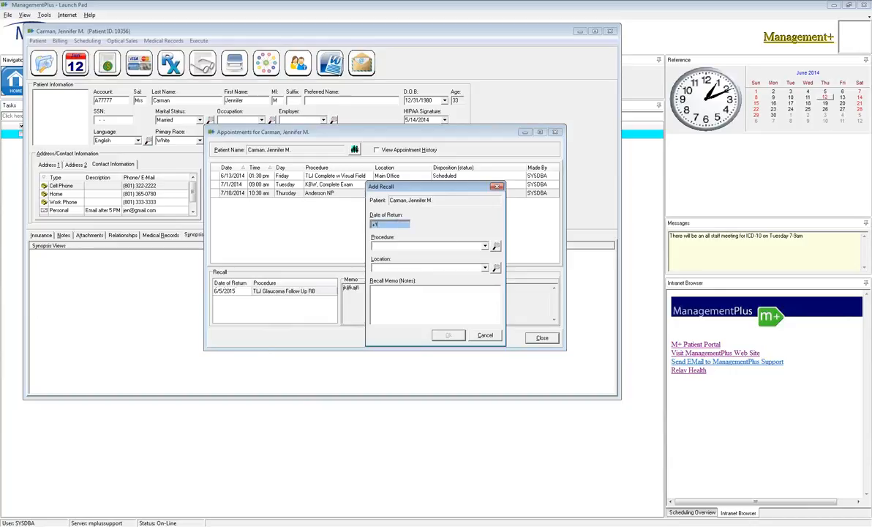
pyautogui.press('Tab')
# Look up the procedure list and choose Dr. Jones - Pre Check as the recall's procedure.
pyautogui.click(483, 246)
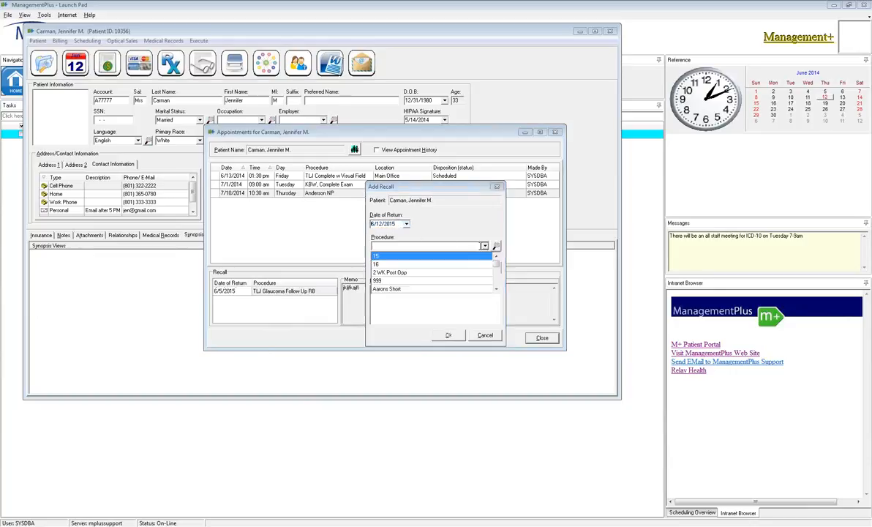
pyautogui.click(496, 246)
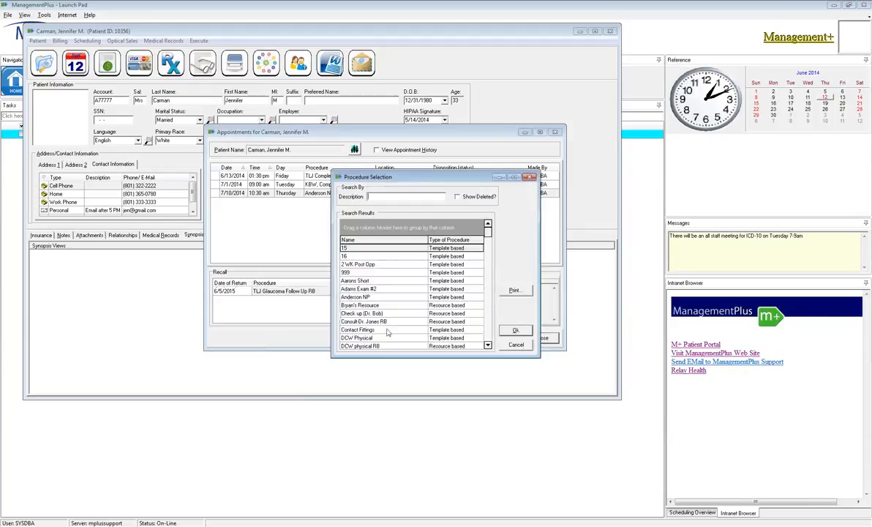
pyautogui.scroll(-5, 390, 315)
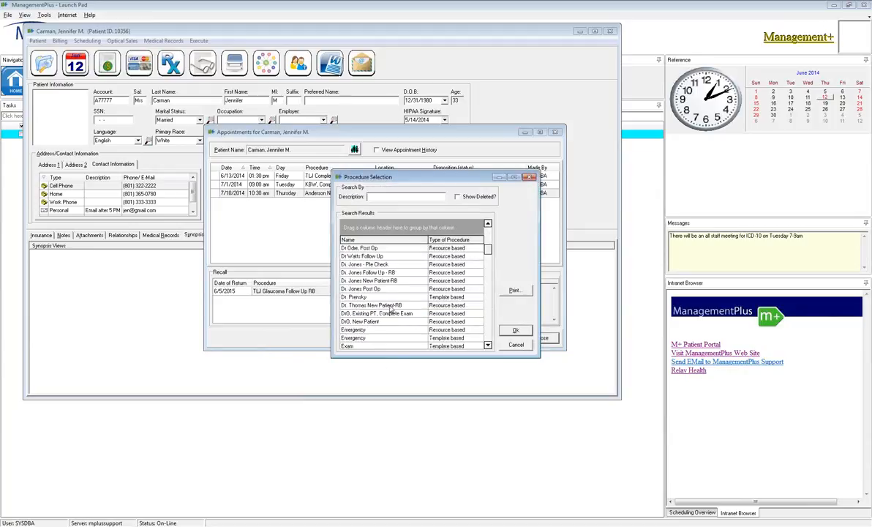
pyautogui.click(369, 264)
pyautogui.click(516, 330)
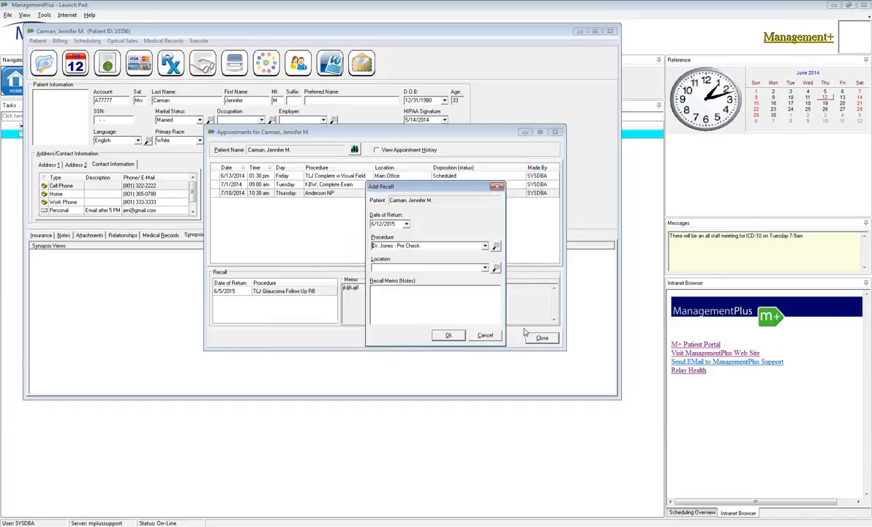
# Set the recall's location to Main Office, enter the memo "annual", and save the recall.
pyautogui.write('Main Office')
pyautogui.press('Tab')
pyautogui.write('annual')
pyautogui.click(449, 335)
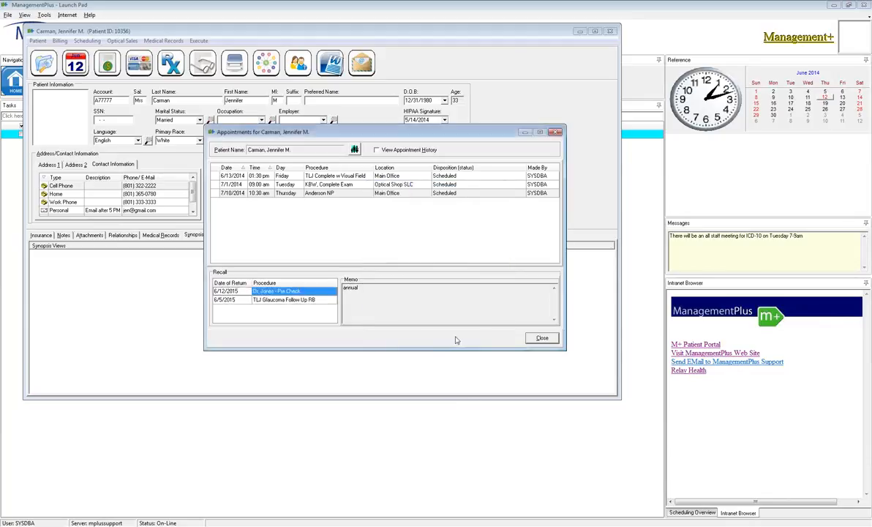
# Delete the patient's 6/5/2015 recall for TLJ Glaucoma Follow Up RB.
pyautogui.rightClick(257, 292)
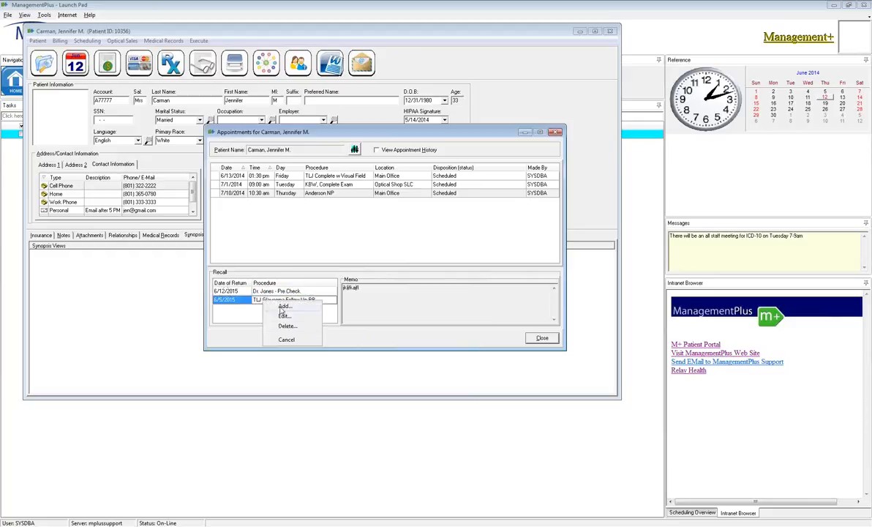
pyautogui.click(266, 303)
pyautogui.click(417, 280)
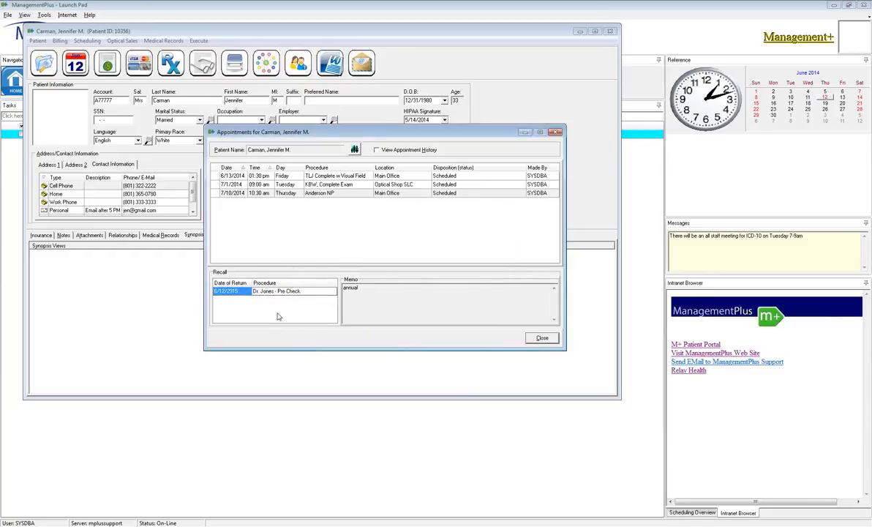
# Start making a new appointment from the patient's appointments list and try the Aarons Short procedure at Main Office.
pyautogui.moveTo(349, 137); pyautogui.dragTo(350, 127)
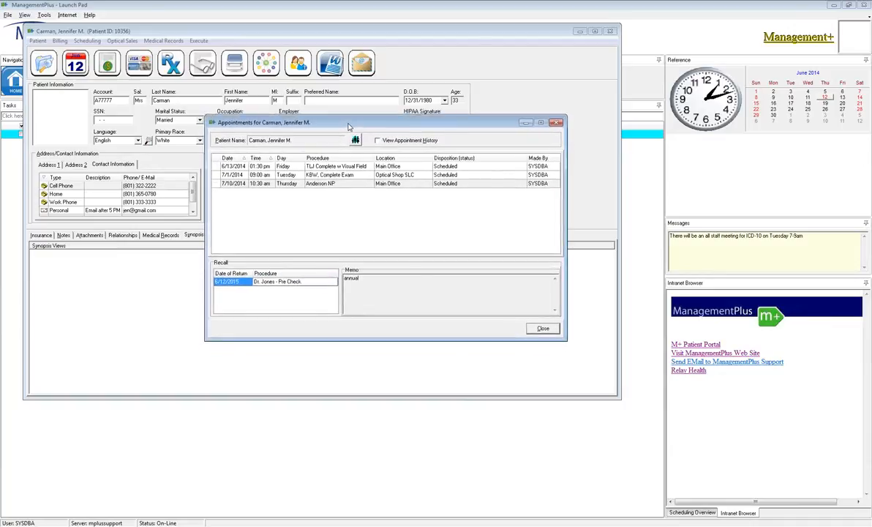
pyautogui.rightClick(338, 185)
pyautogui.click(355, 194)
pyautogui.click(344, 180)
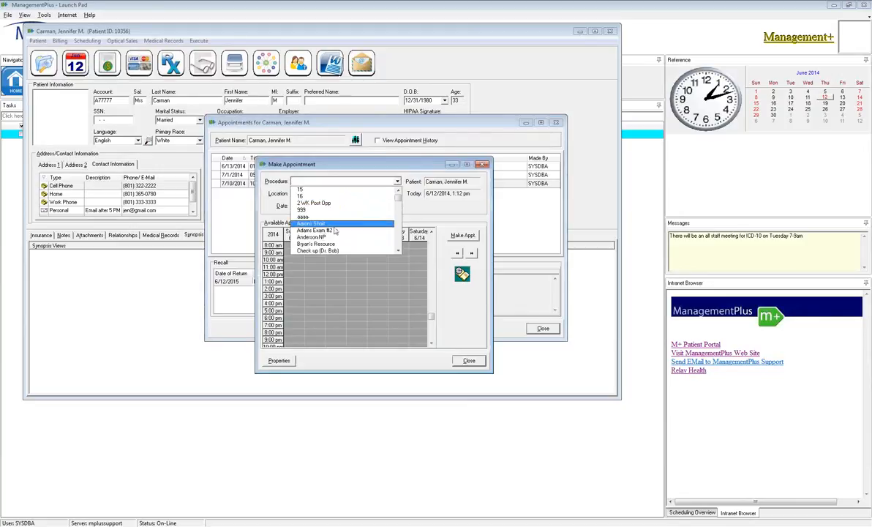
pyautogui.click(328, 224)
pyautogui.click(492, 253)
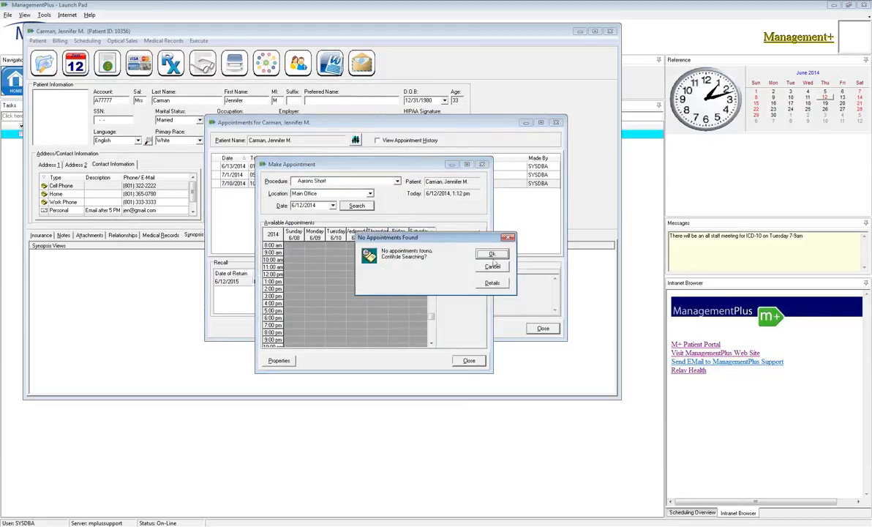
pyautogui.click(493, 254)
pyautogui.press('Escape')
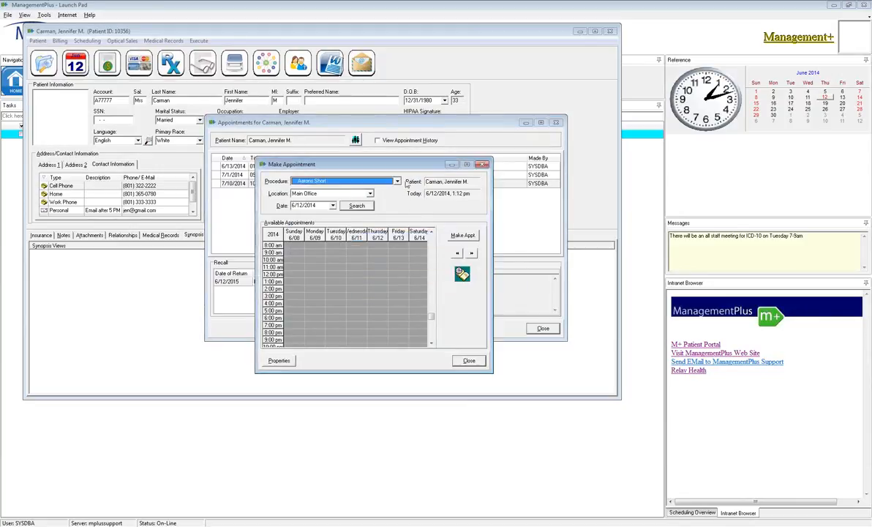
# Change the appointment's procedure to Jones Physical Exam to find its available slots.
pyautogui.click(376, 181)
pyautogui.scroll(-7, 381, 225)
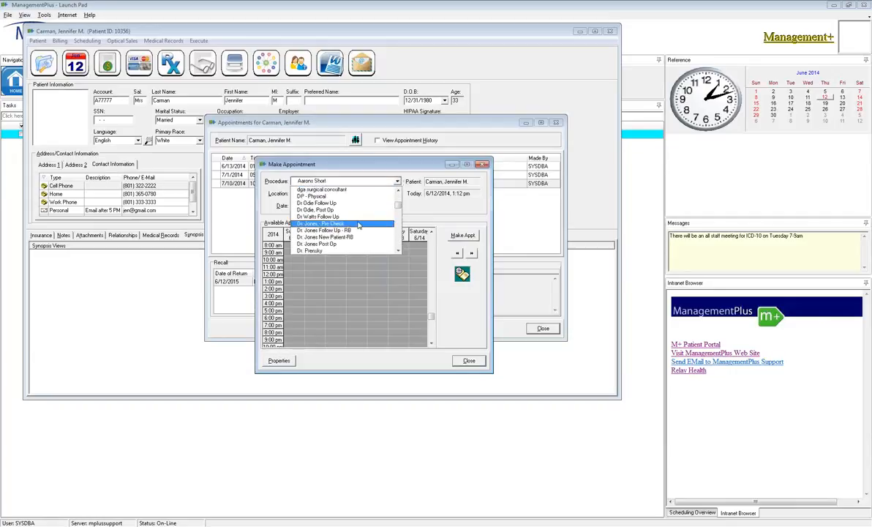
pyautogui.scroll(-4, 355, 226)
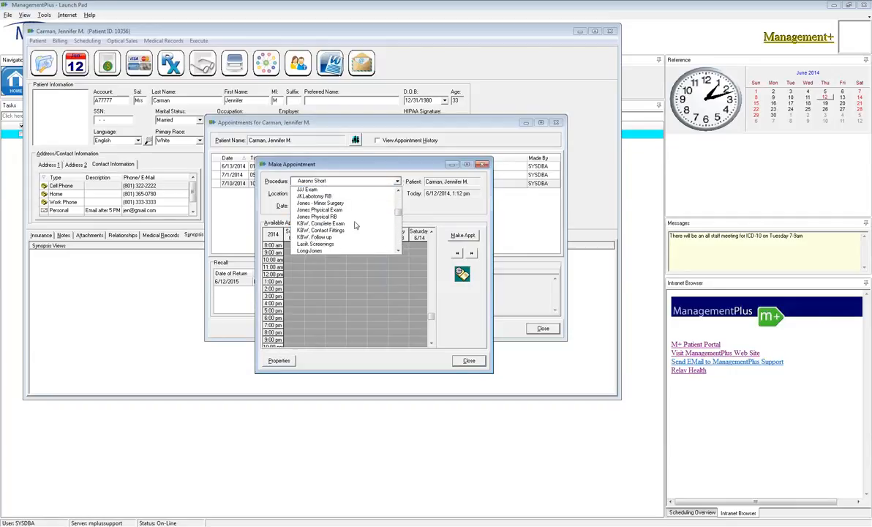
pyautogui.scroll(-3, 322, 243)
pyautogui.scroll(3, 321, 237)
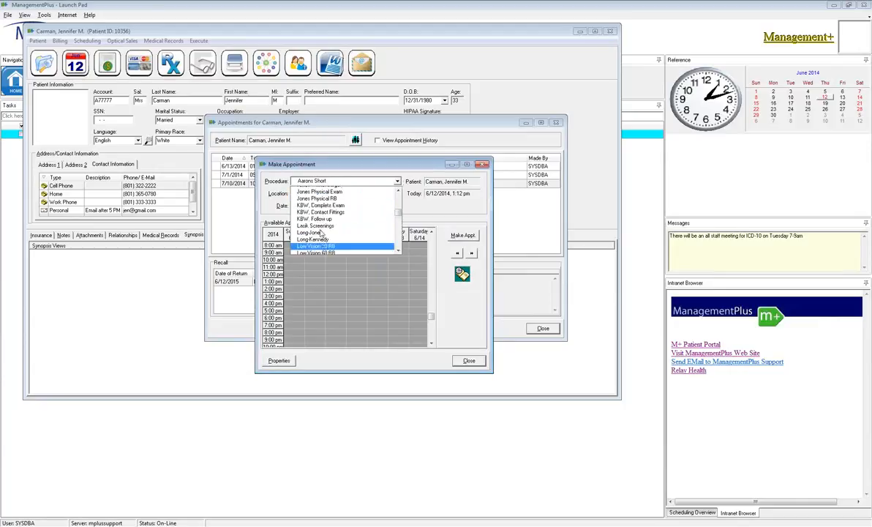
pyautogui.click(322, 245)
# Book the 10:05 am slot on Friday 6/13 for the Jones Physical Exam, leaving the patient's existing recall open.
pyautogui.click(401, 260)
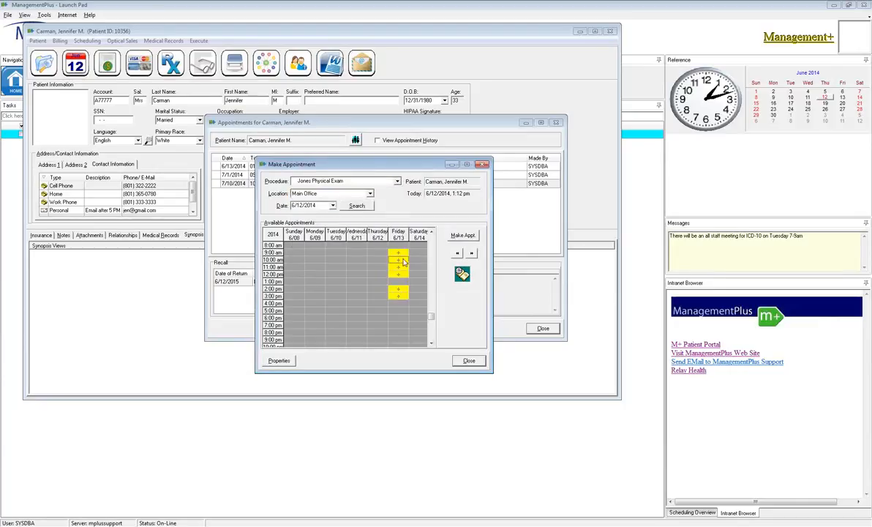
pyautogui.click(370, 265)
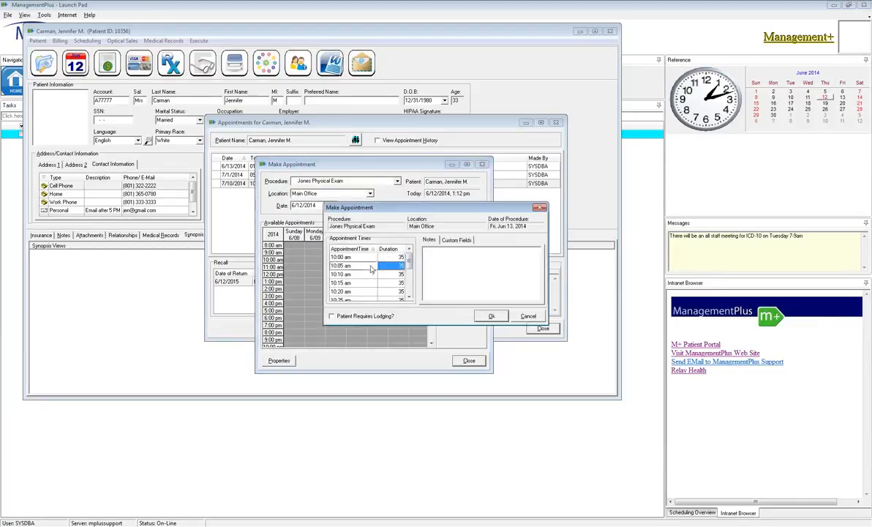
pyautogui.click(491, 315)
pyautogui.click(417, 280)
pyautogui.click(553, 341)
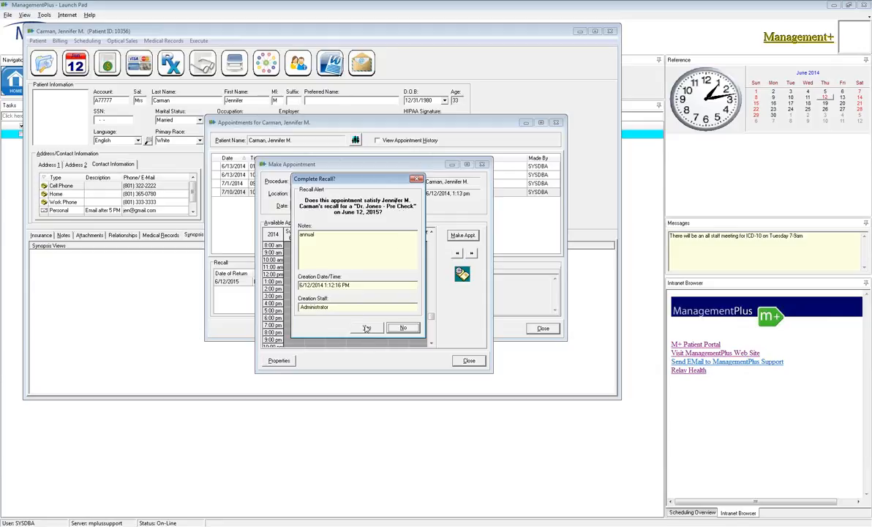
pyautogui.click(403, 329)
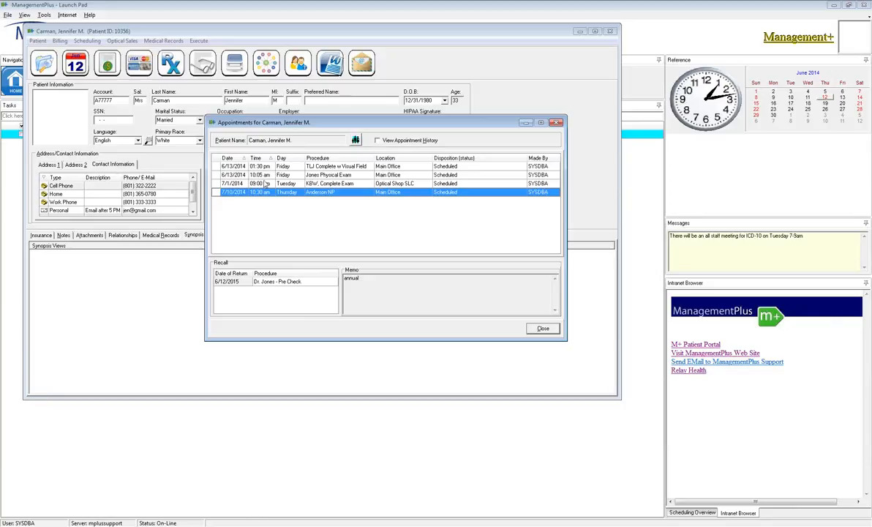
# Cancel the 7/10/2014 Anderson NP appointment with the reason Patient Cancelled.
pyautogui.rightClick(358, 195)
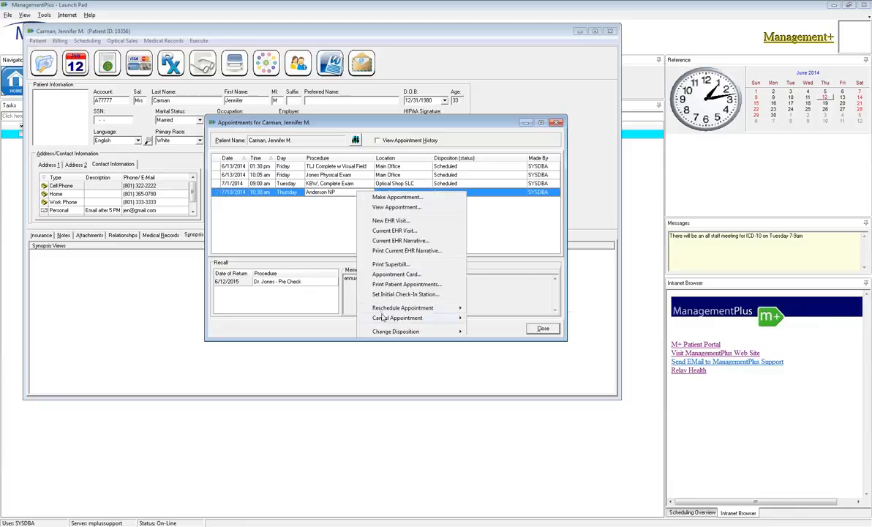
pyautogui.moveTo(407, 320)
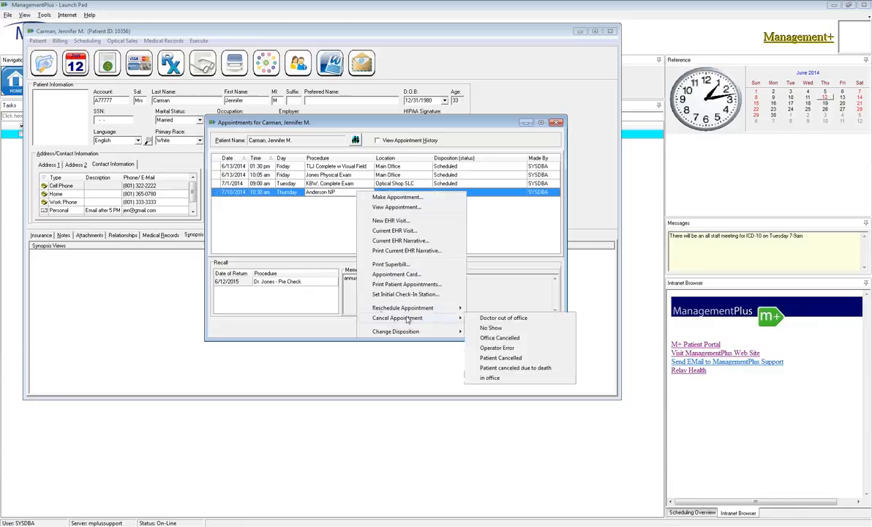
pyautogui.click(499, 358)
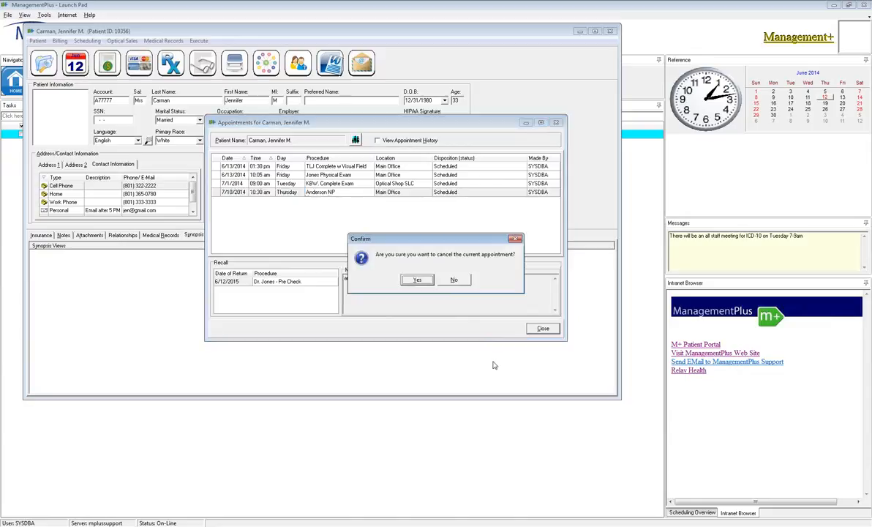
pyautogui.click(417, 281)
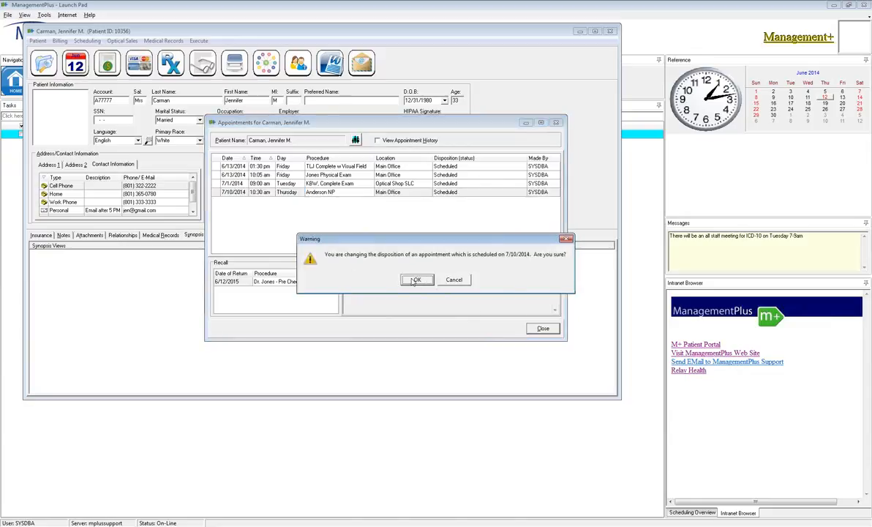
pyautogui.click(415, 281)
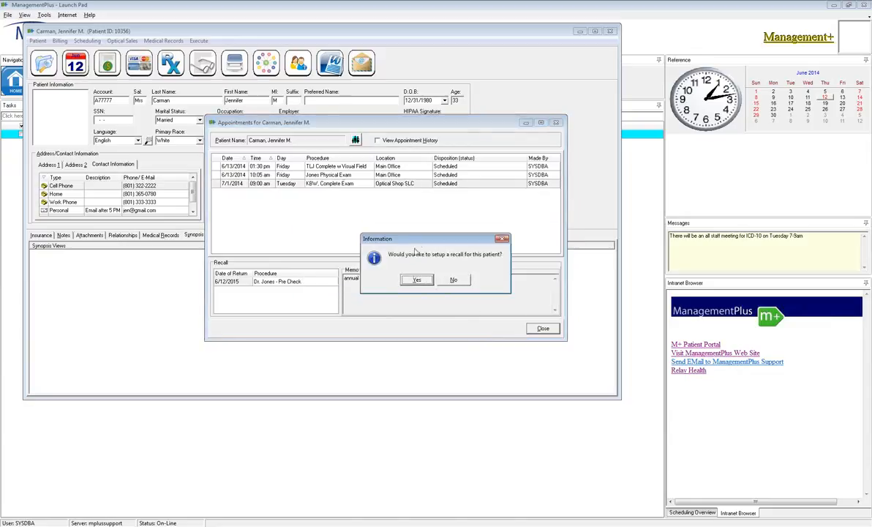
# Accept setting up a recall for the cancelled appointment and set its date of return to 7/11/2014.
pyautogui.moveTo(388, 240); pyautogui.dragTo(381, 215)
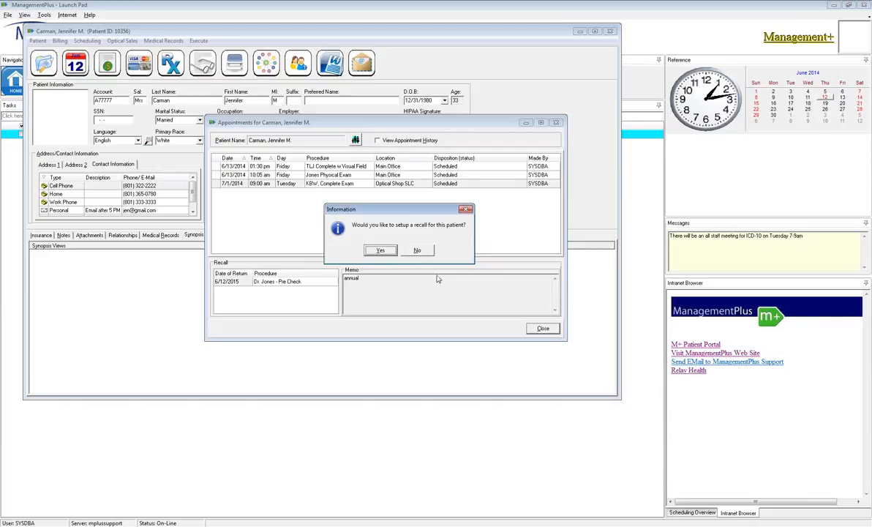
pyautogui.click(382, 251)
pyautogui.click(406, 223)
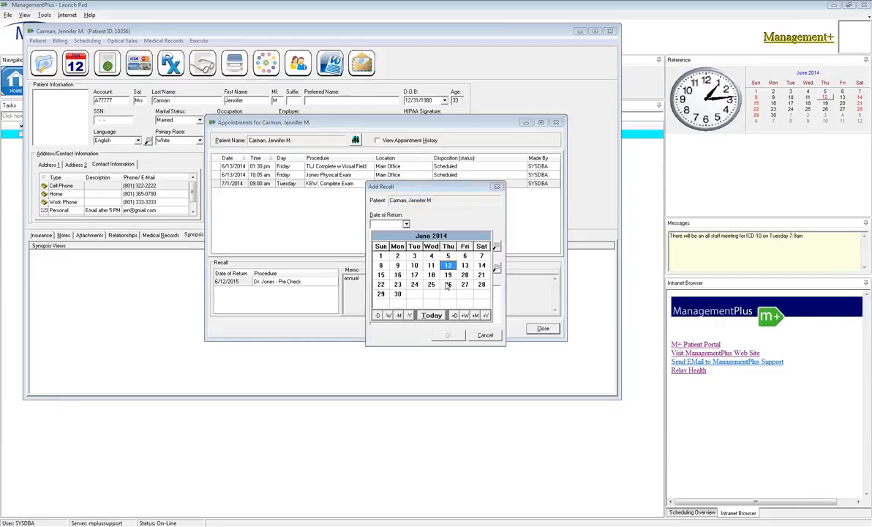
pyautogui.click(475, 316)
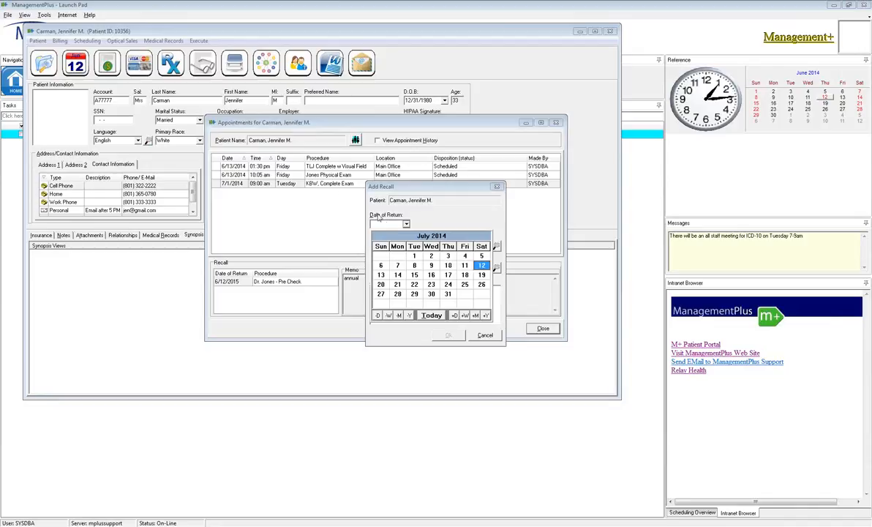
pyautogui.click(464, 266)
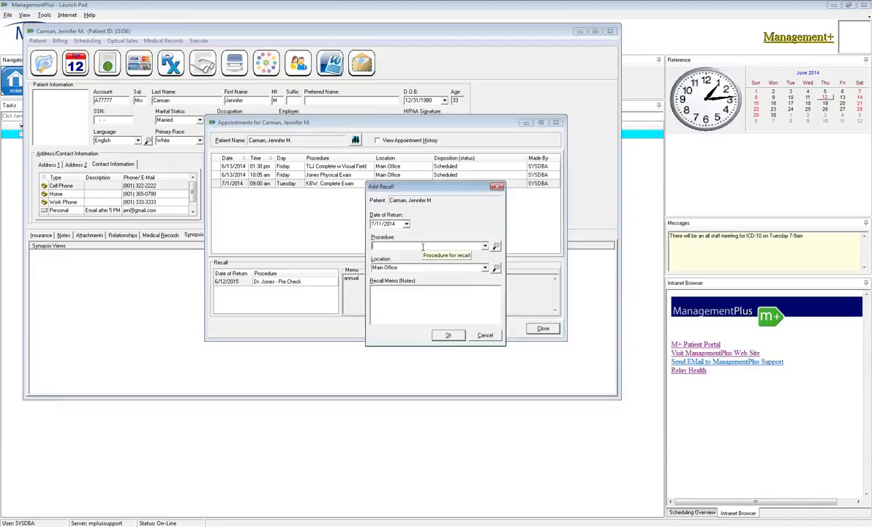
# Set the recall's procedure to KBW, Complete Exam, enter the memo "patient xld due to illness.", and save it.
pyautogui.write('KBW, Complete Exam')
pyautogui.press('Tab')
pyautogui.press('Tab')
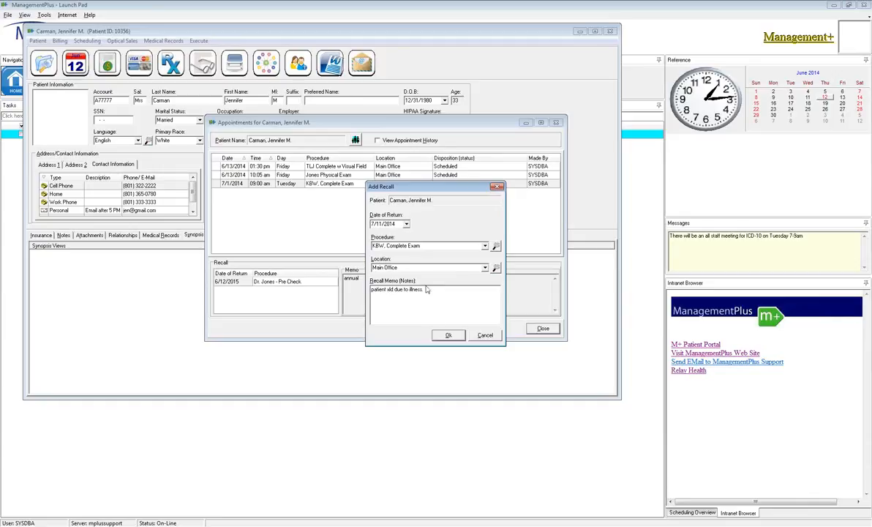
pyautogui.click(449, 335)
# Review the memos of the patient's two recalls, and close the appointments list and patient record.
pyautogui.click(277, 284)
pyautogui.click(276, 292)
pyautogui.click(240, 292)
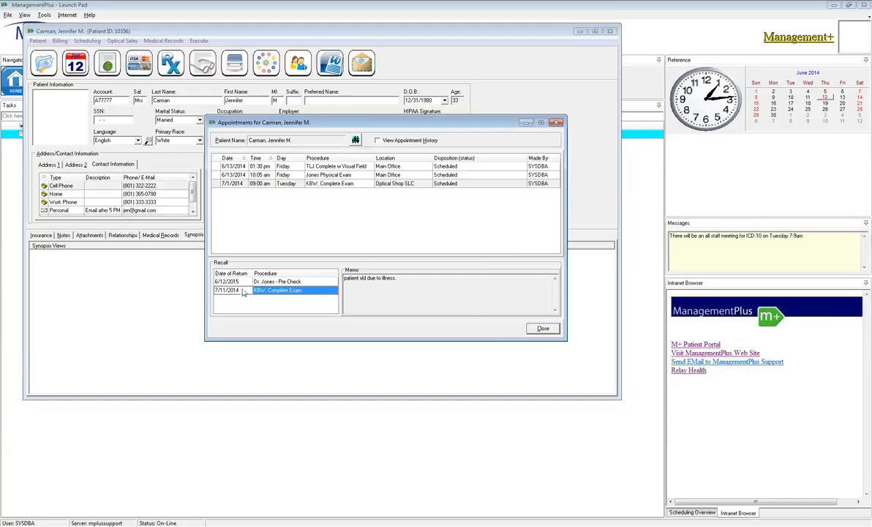
pyautogui.click(244, 282)
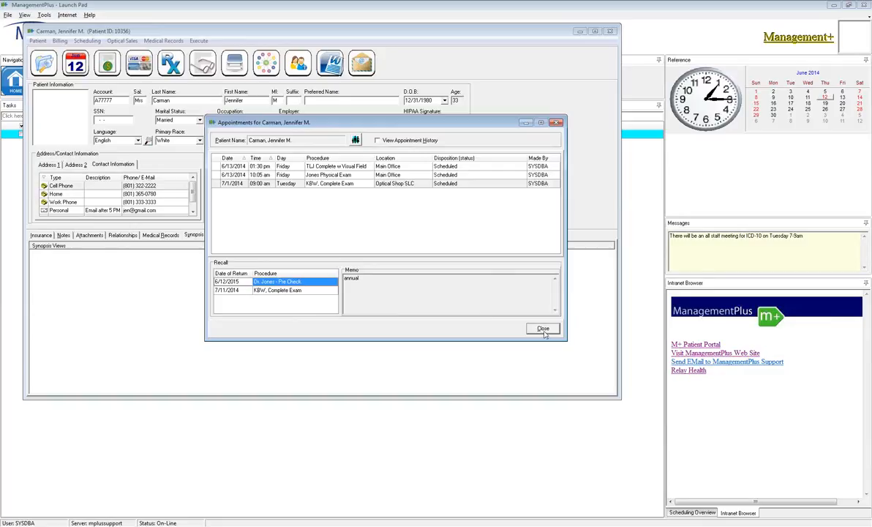
pyautogui.rightClick(313, 281)
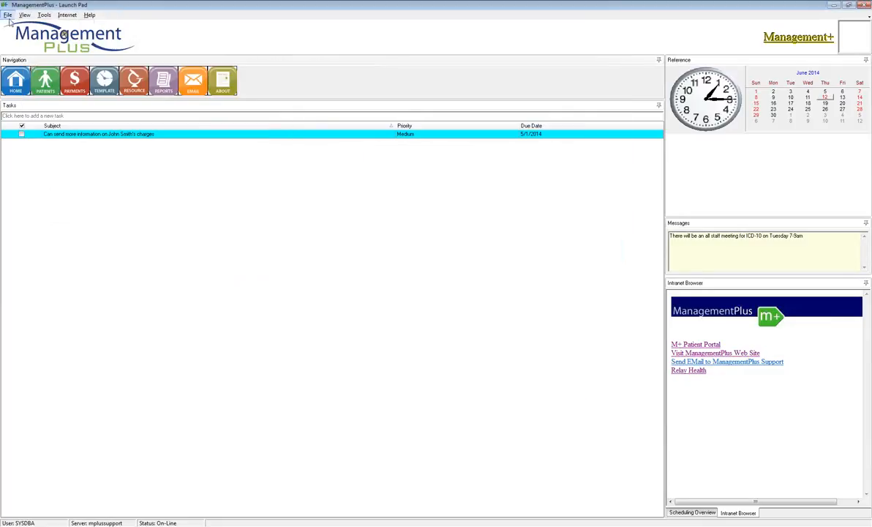
# Open the scheduling settings in the administration System Properties.
pyautogui.click(8, 14)
pyautogui.moveTo(27, 71)
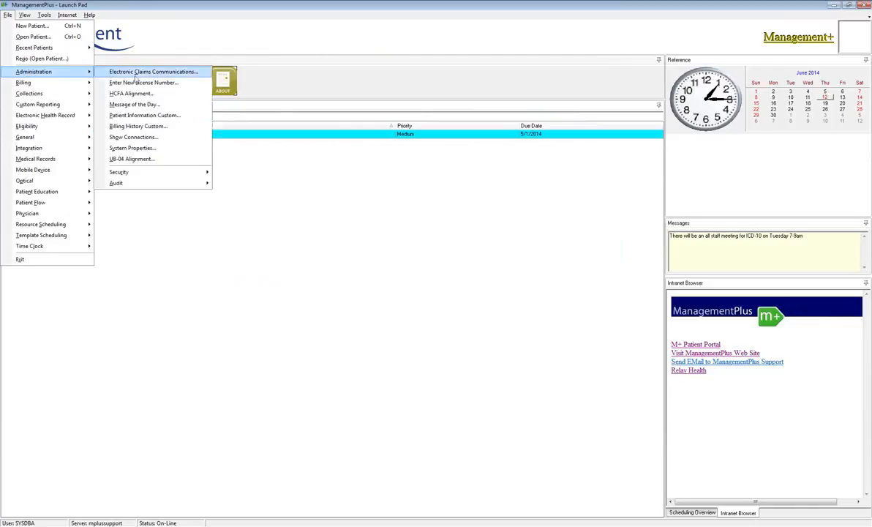
pyautogui.click(140, 149)
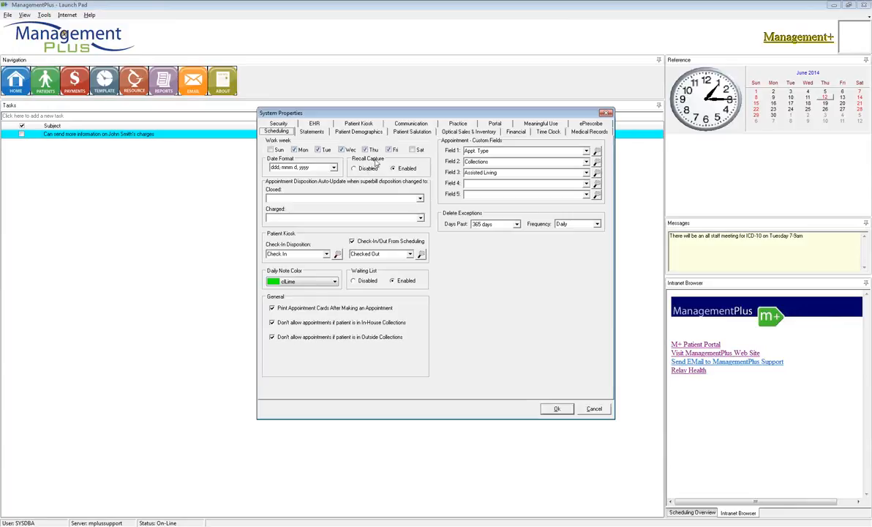
# Switch Recall Capture to Disabled, set it back to Enabled, and save the System Properties.
pyautogui.click(355, 168)
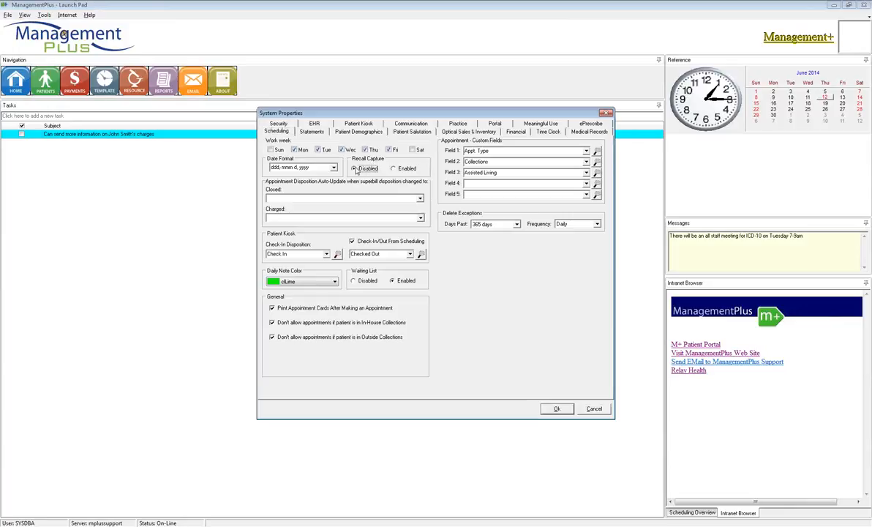
pyautogui.click(402, 169)
pyautogui.click(560, 410)
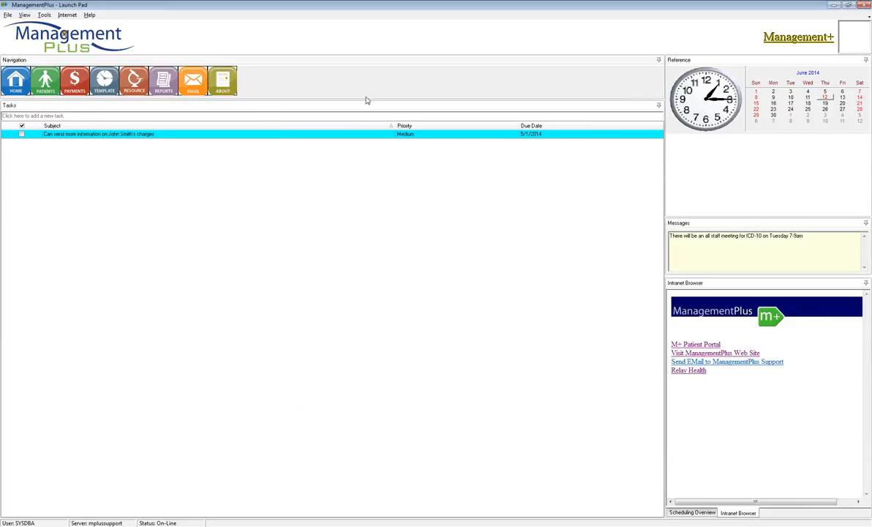
# Return to the patient's appointments list, open the 6/12/2015 Dr. Jones - Pre Check recall for editing, and accept it as is.
pyautogui.click(8, 15)
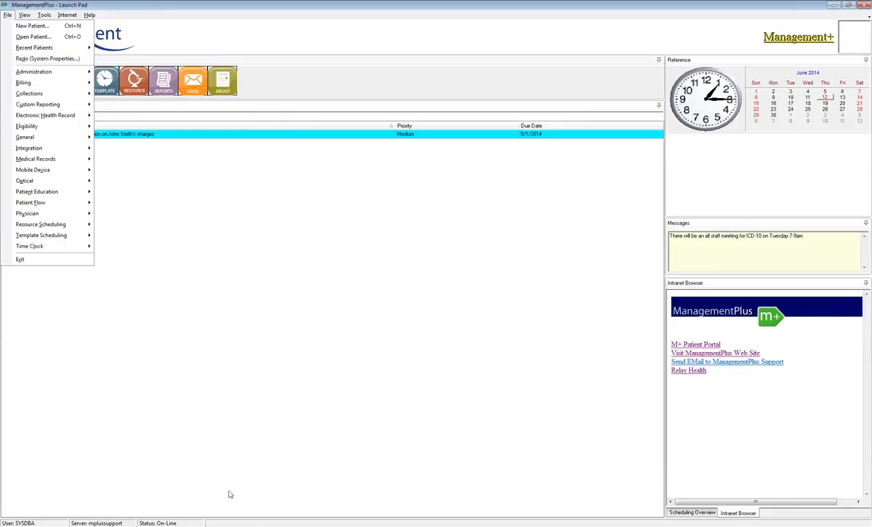
pyautogui.click(251, 524)
pyautogui.click(249, 515)
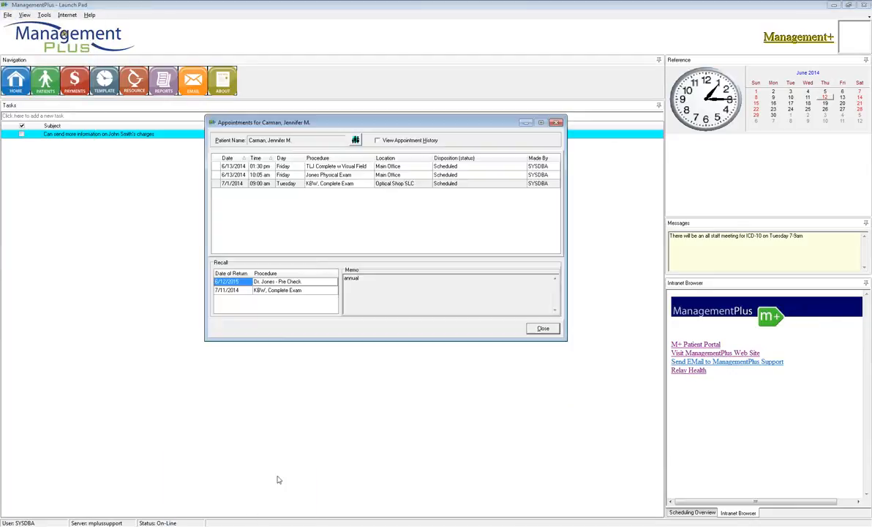
pyautogui.rightClick(304, 286)
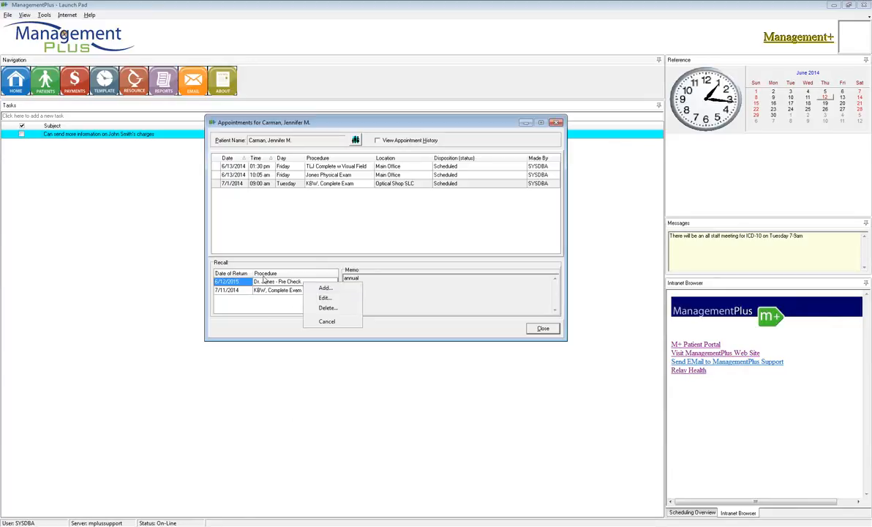
pyautogui.click(324, 298)
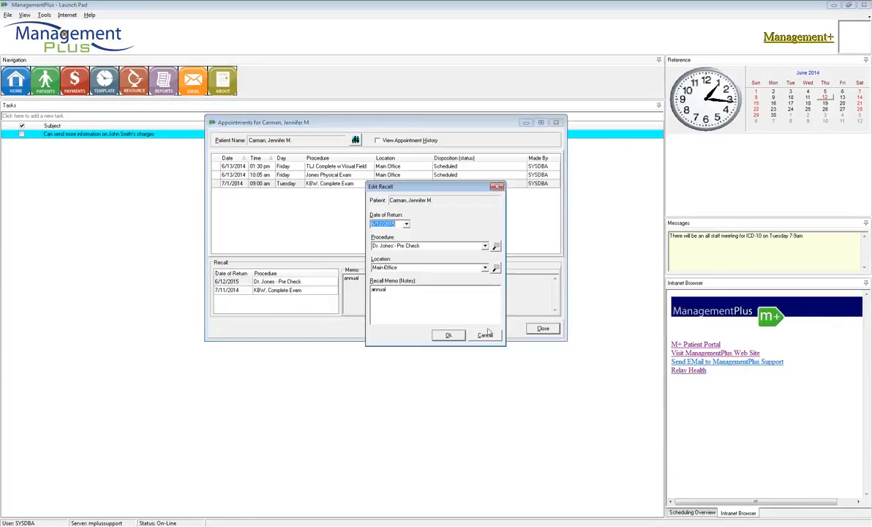
pyautogui.click(448, 335)
# Delete the patient's 6/12/2015 Dr. Jones - Pre Check recall and close the appointments list.
pyautogui.rightClick(281, 284)
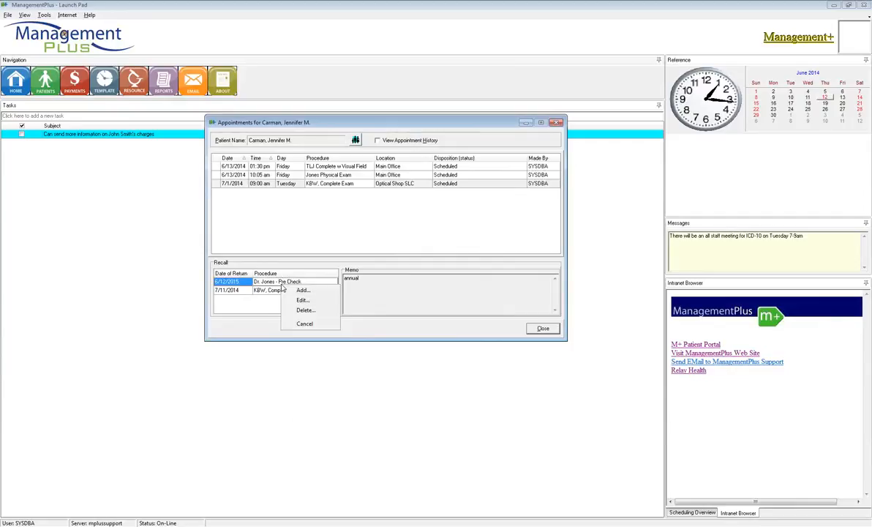
pyautogui.click(308, 327)
pyautogui.click(413, 279)
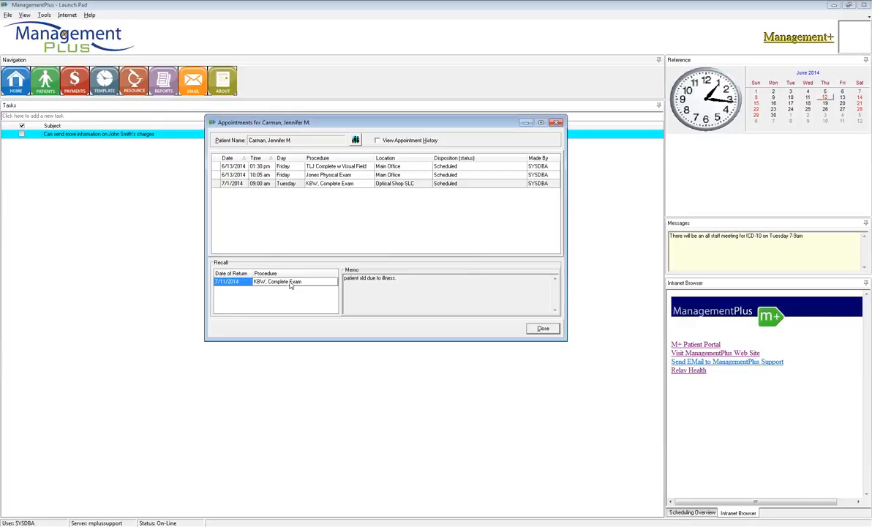
pyautogui.rightClick(290, 287)
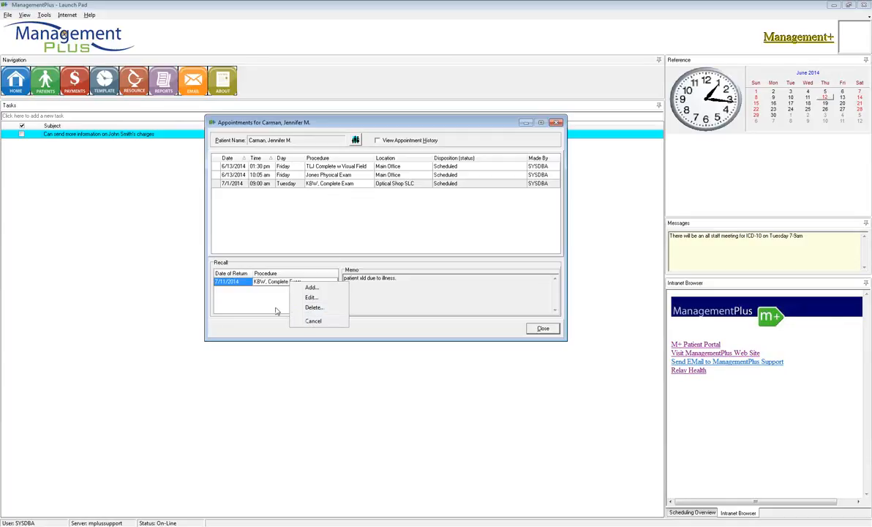
pyautogui.click(275, 310)
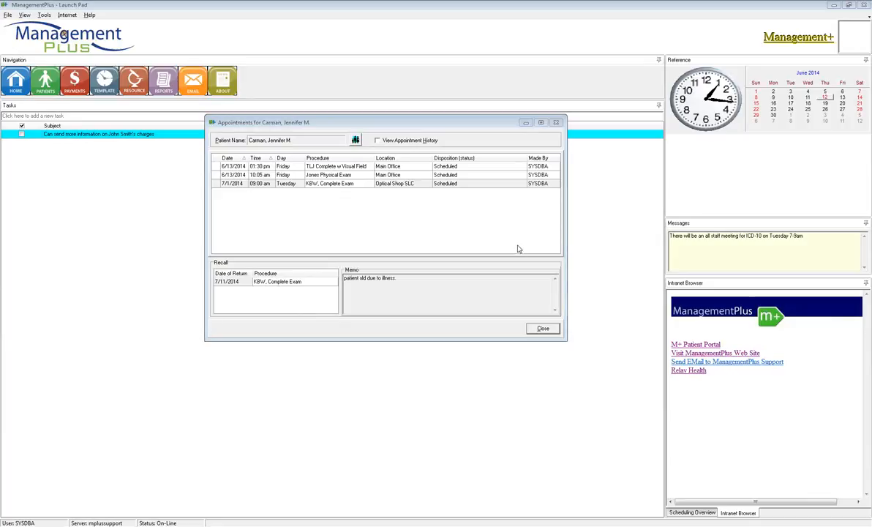
pyautogui.click(544, 329)
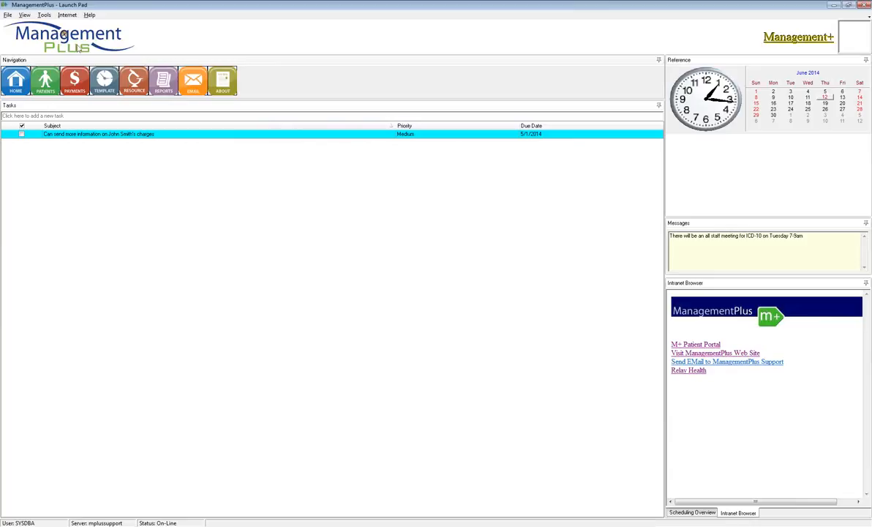
# Open Disposition Maintenance in the template scheduling setup and enlarge its window to show the full list.
pyautogui.click(8, 14)
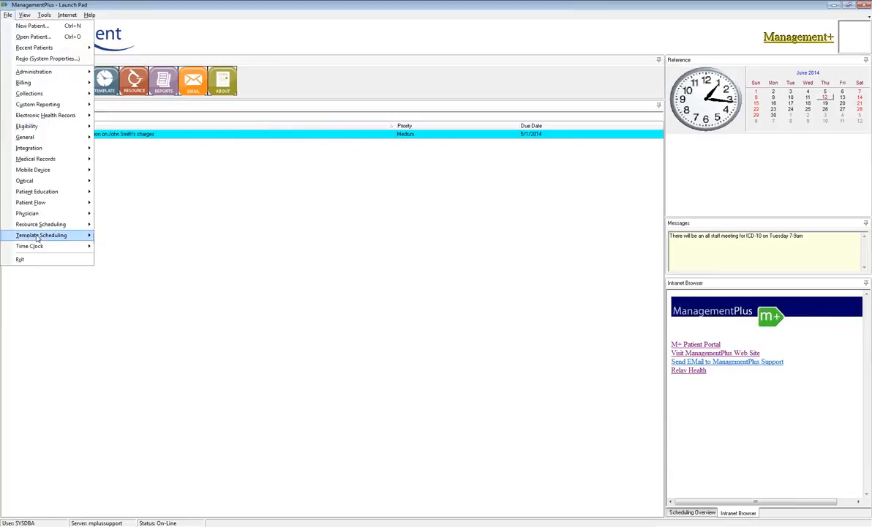
pyautogui.moveTo(40, 235)
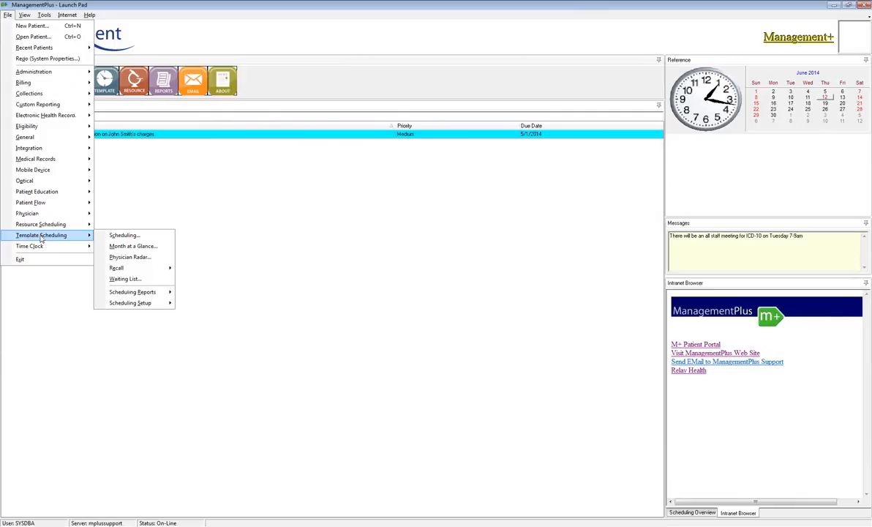
pyautogui.moveTo(152, 306)
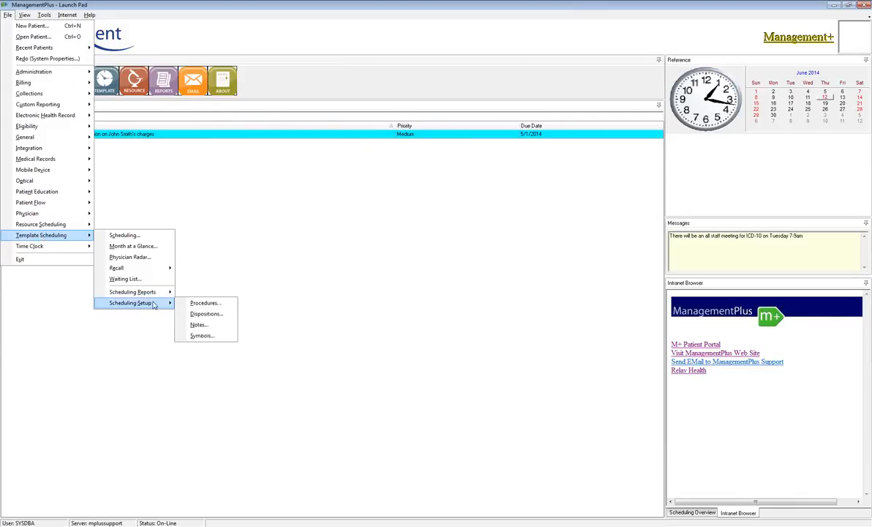
pyautogui.click(213, 318)
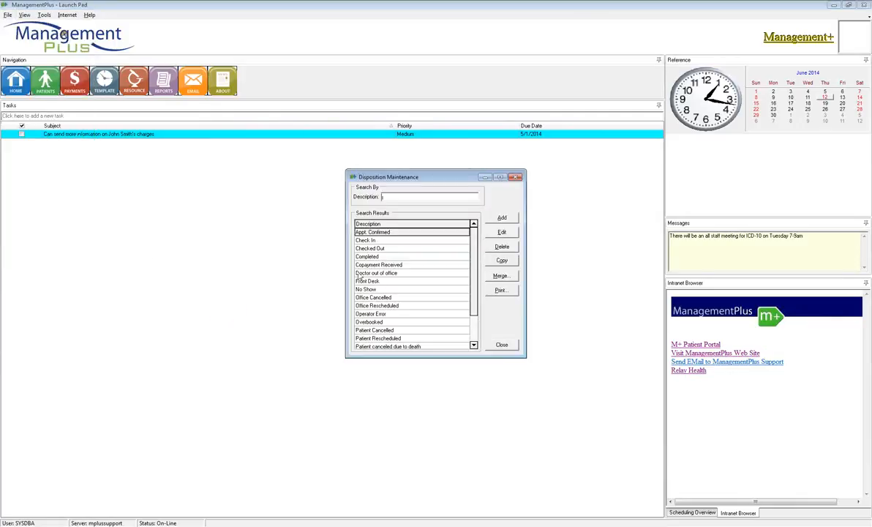
pyautogui.moveTo(466, 170); pyautogui.dragTo(423, 156)
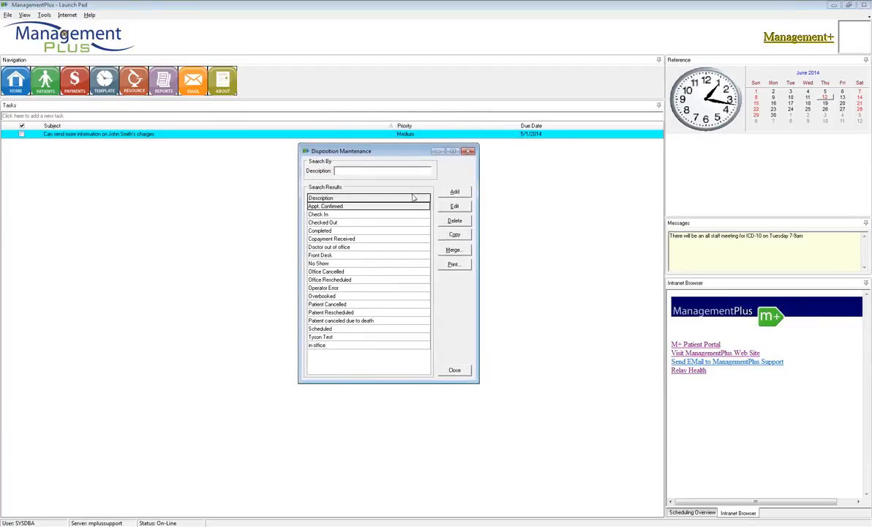
# Delete the "Doctor out of office" disposition.
pyautogui.click(333, 222)
pyautogui.click(337, 231)
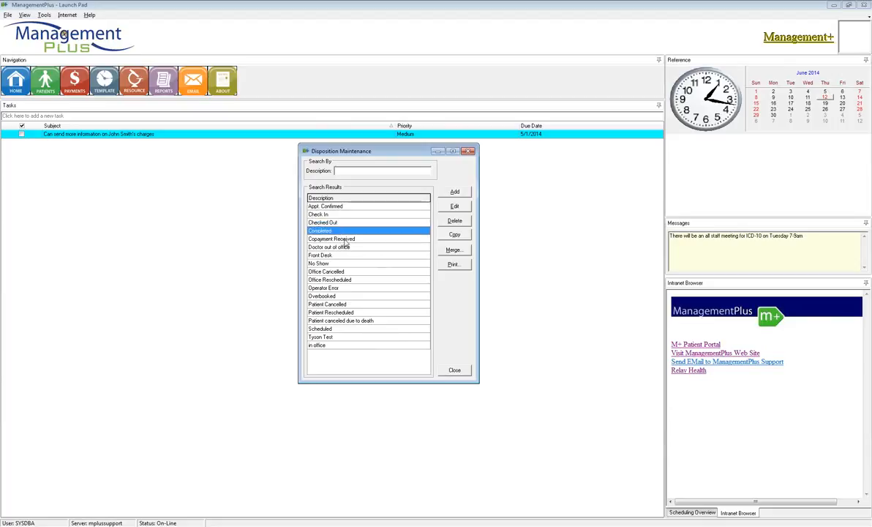
pyautogui.click(325, 238)
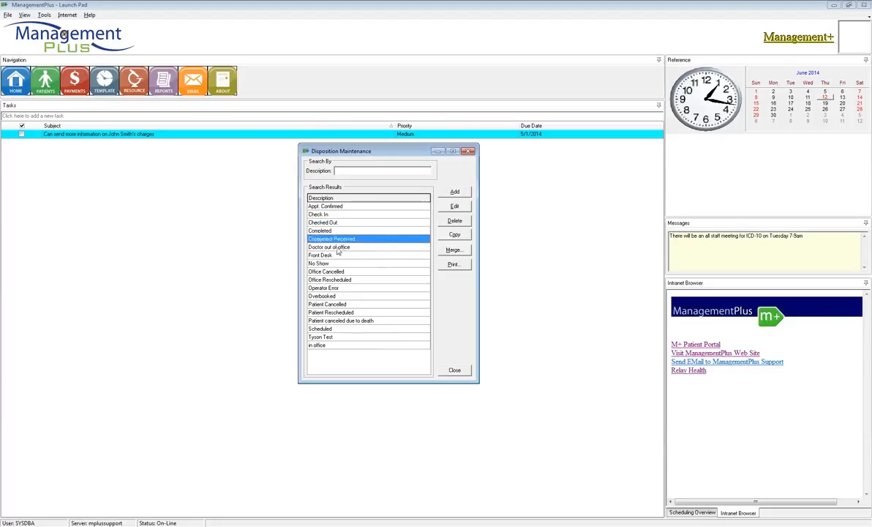
pyautogui.click(338, 248)
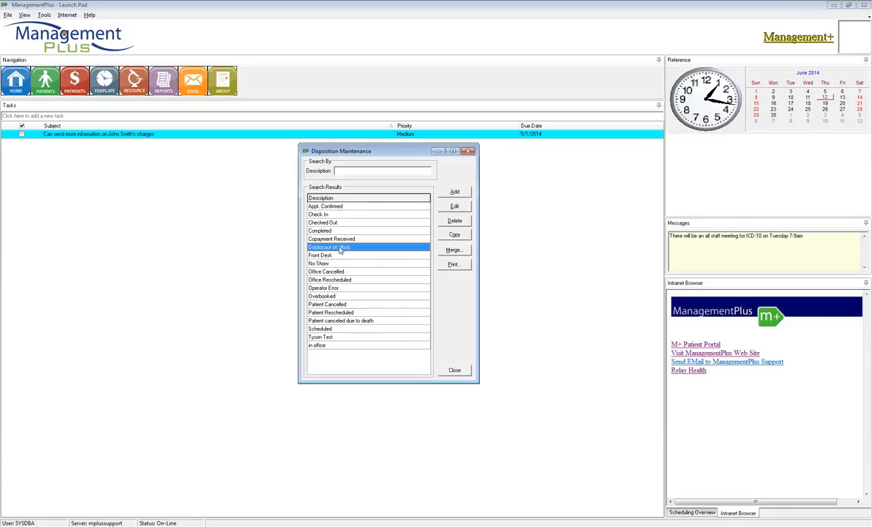
pyautogui.click(454, 220)
pyautogui.click(412, 279)
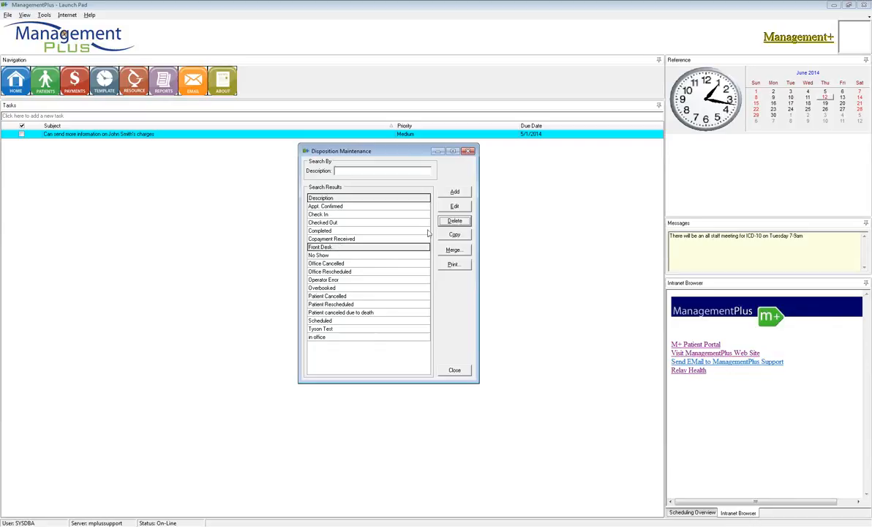
# Add a disposition named "Left Message" that indicates the appointment is Scheduled, with the color clMoneyGreen, and save it.
pyautogui.click(455, 193)
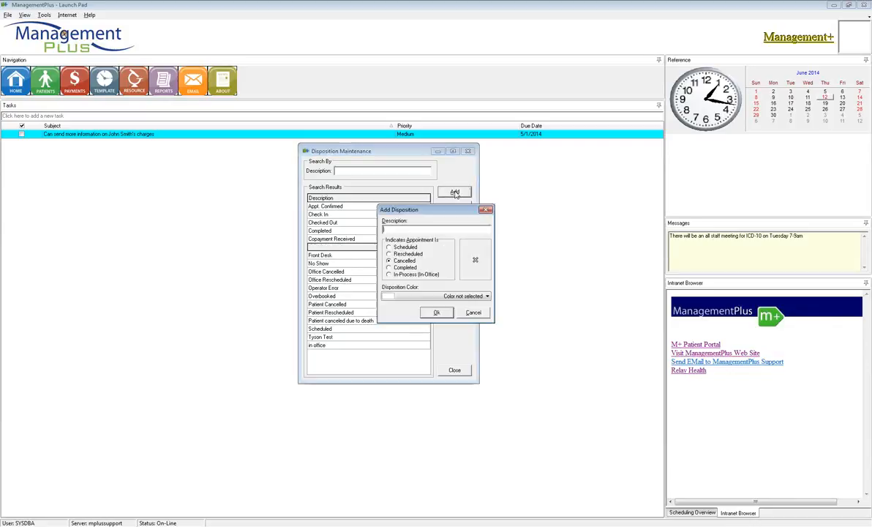
pyautogui.moveTo(433, 212); pyautogui.dragTo(420, 192)
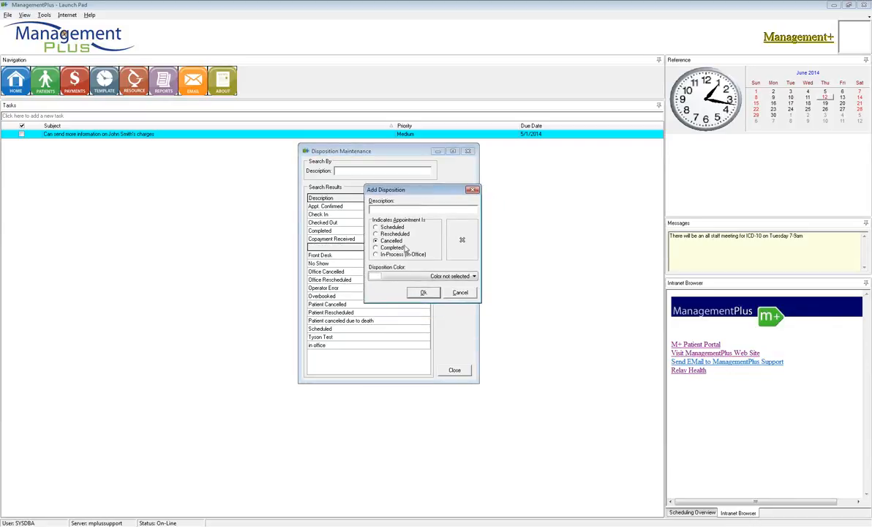
pyautogui.write('Left Message')
pyautogui.moveTo(401, 210); pyautogui.dragTo(351, 207)
pyautogui.click(376, 227)
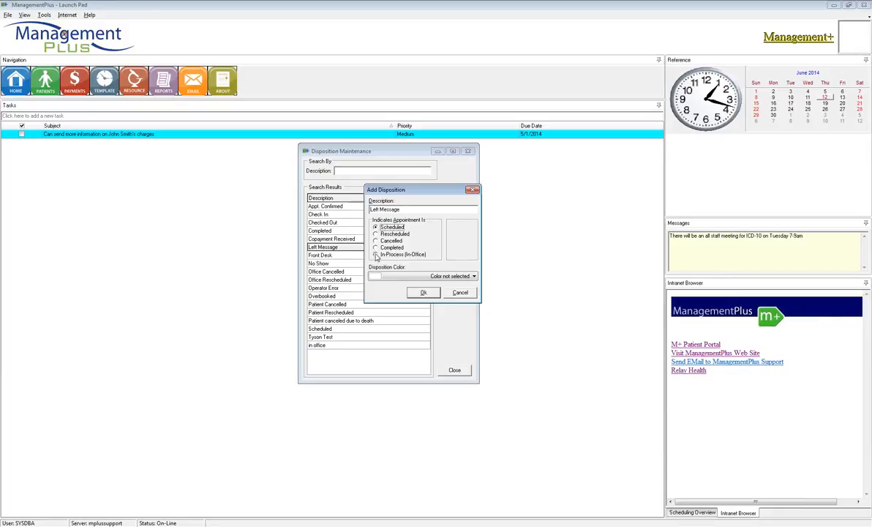
pyautogui.click(419, 276)
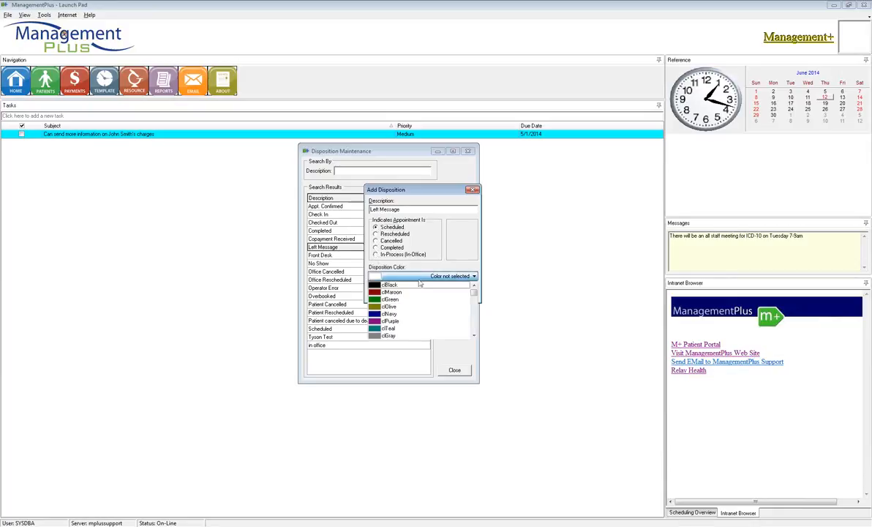
pyautogui.moveTo(475, 294); pyautogui.dragTo(476, 302)
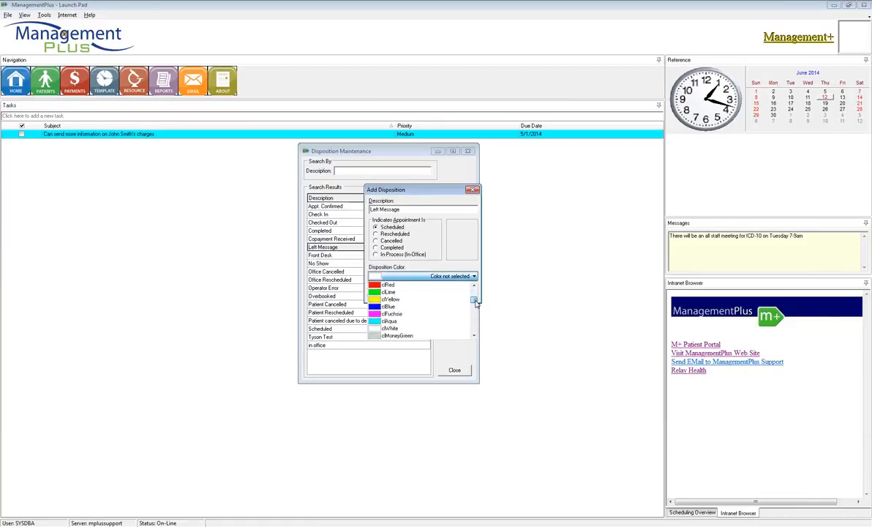
pyautogui.click(380, 335)
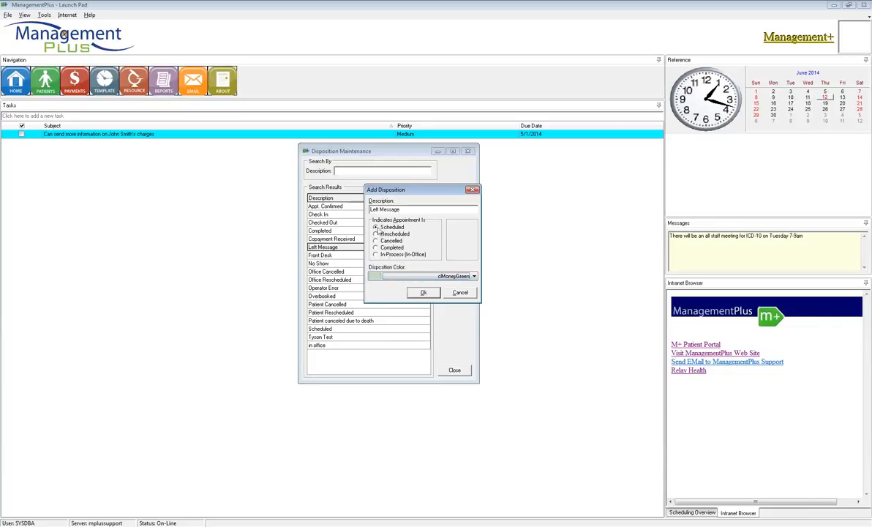
pyautogui.click(423, 292)
# Change the "Appt. Confirmed" disposition to indicate a Scheduled appointment, set its color to clAqua, and save it.
pyautogui.doubleClick(357, 206)
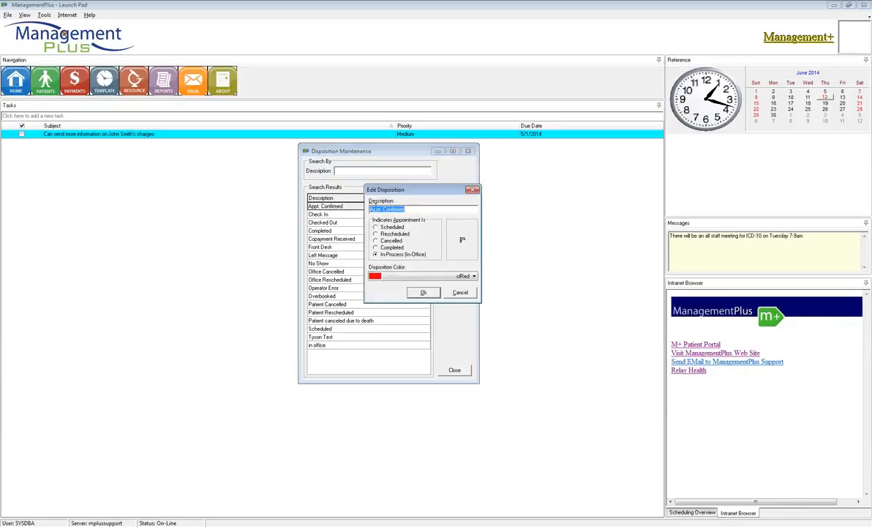
pyautogui.click(381, 228)
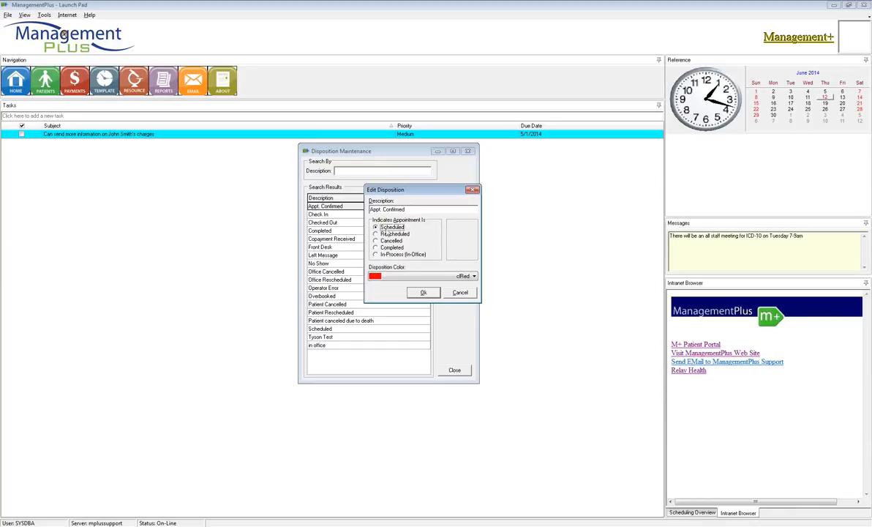
pyautogui.click(421, 279)
pyautogui.scroll(-2, 418, 286)
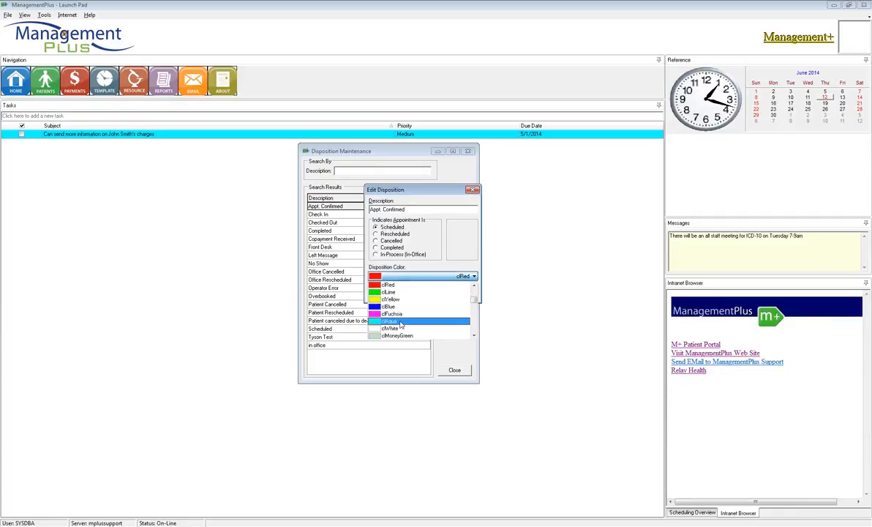
pyautogui.click(410, 319)
pyautogui.click(423, 293)
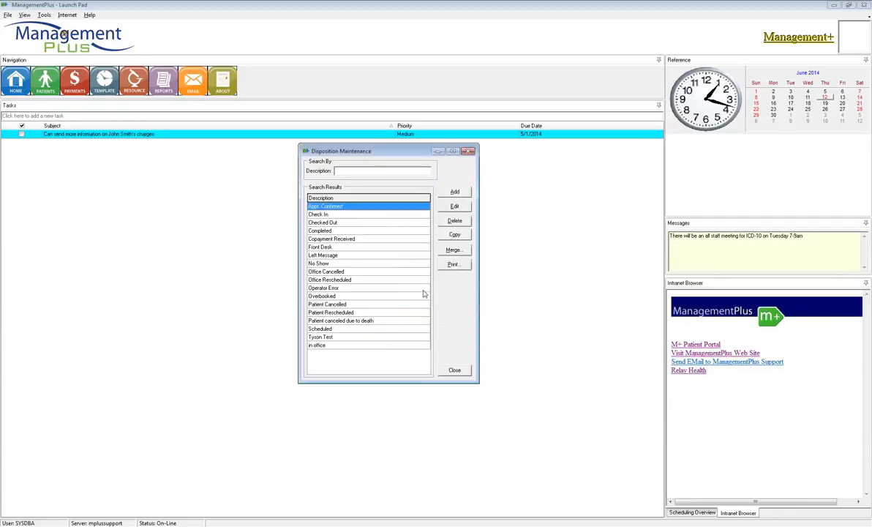
# Review the appointment status and color settings of the Check In, Checked Out and Copayment Received dispositions.
pyautogui.click(337, 214)
pyautogui.doubleClick(338, 214)
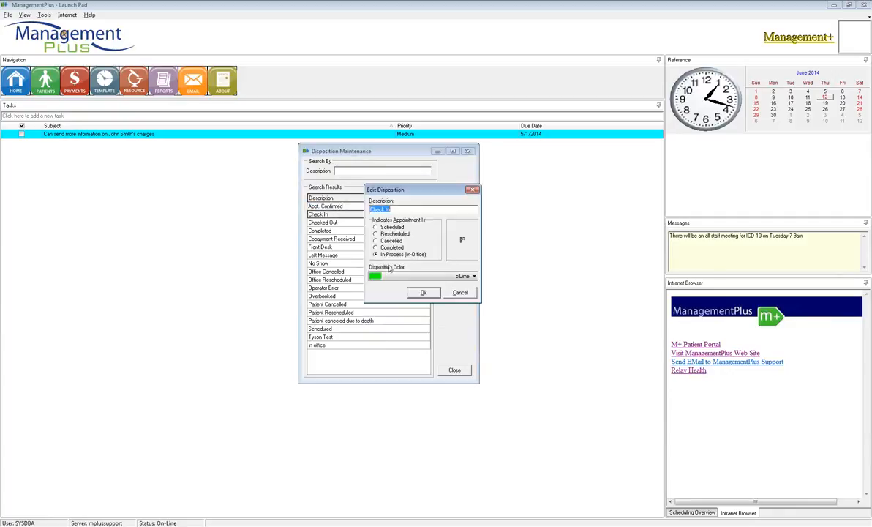
pyautogui.click(423, 293)
pyautogui.doubleClick(350, 224)
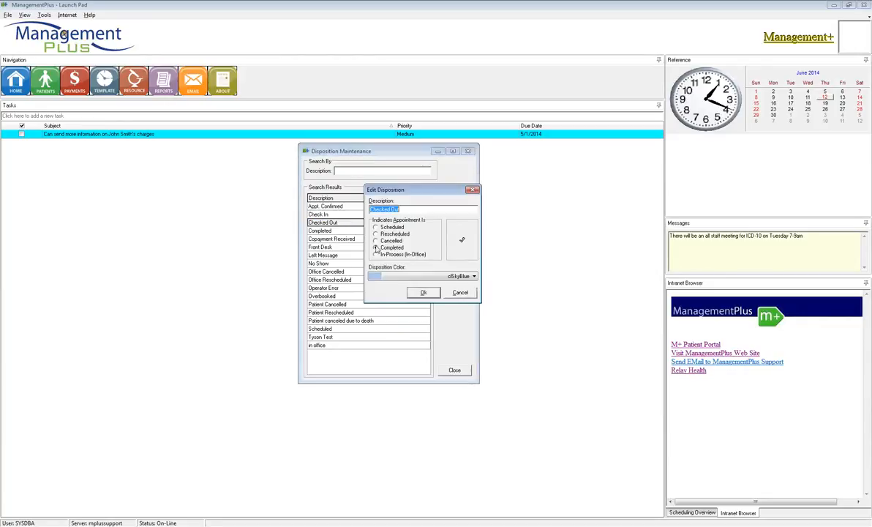
pyautogui.click(376, 247)
pyautogui.click(423, 293)
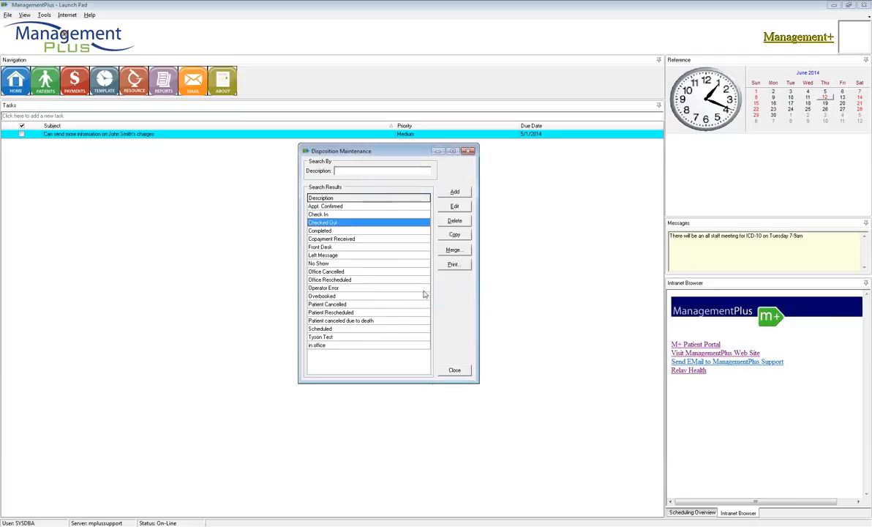
pyautogui.doubleClick(353, 239)
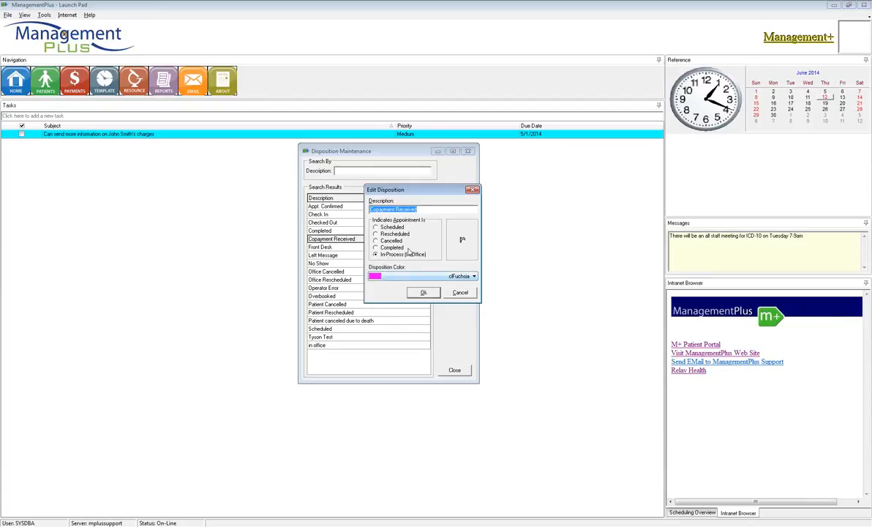
pyautogui.click(423, 292)
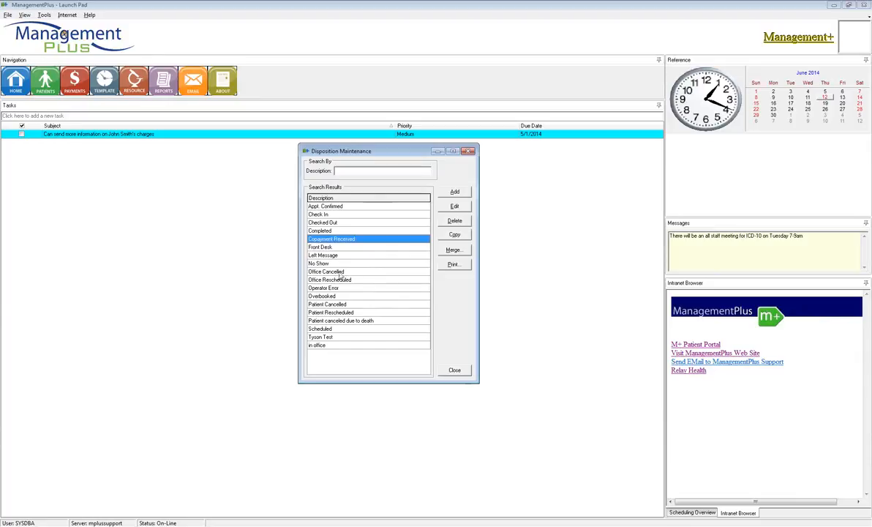
# Review the appointment status and color of the Scheduled disposition, and close the disposition maintenance.
pyautogui.click(333, 330)
pyautogui.doubleClick(333, 330)
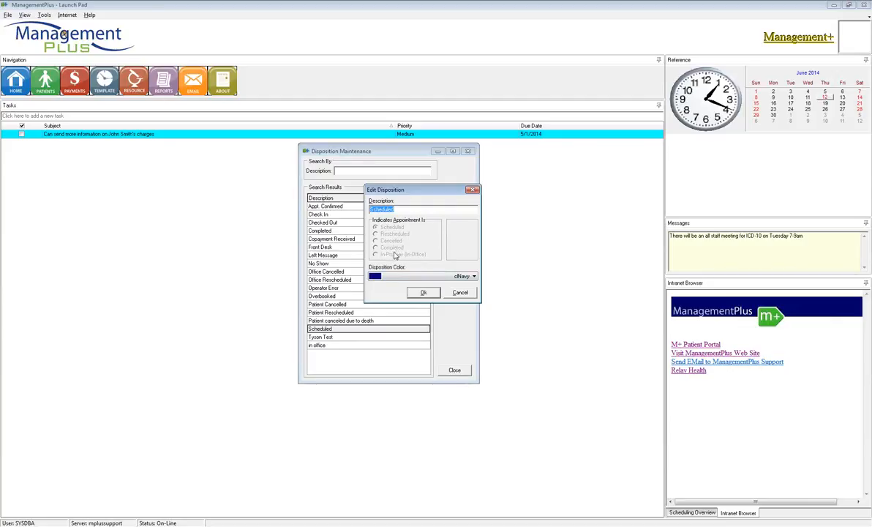
pyautogui.click(426, 293)
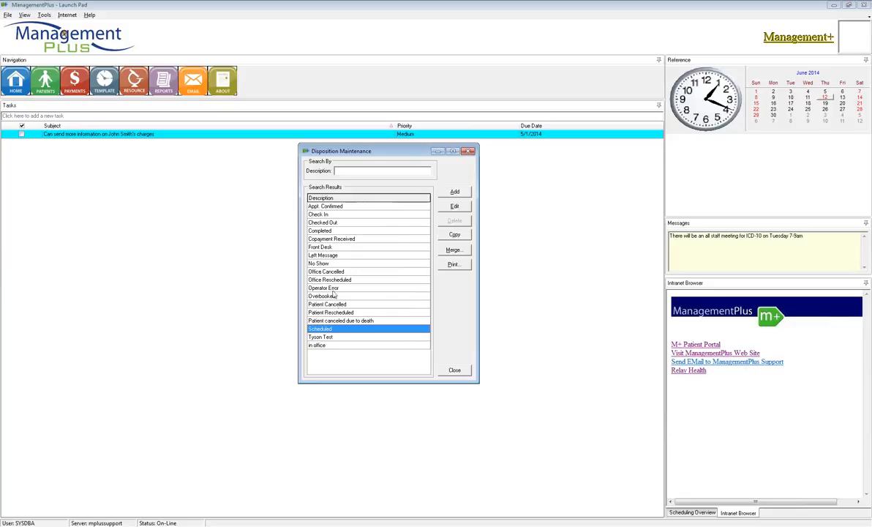
pyautogui.click(453, 369)
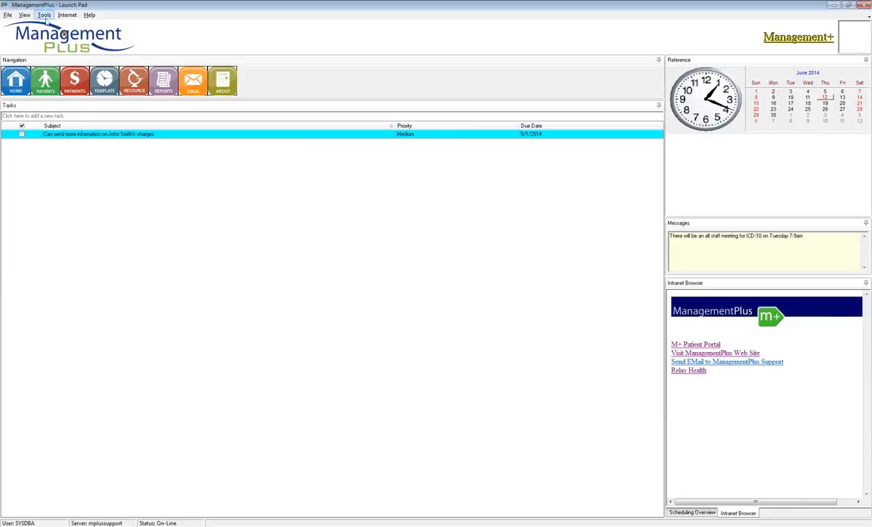
# In the staff properties for scheduling, turn off the account number, Appt. Type and Collections options, leave the phone number option on, and save.
pyautogui.click(7, 15)
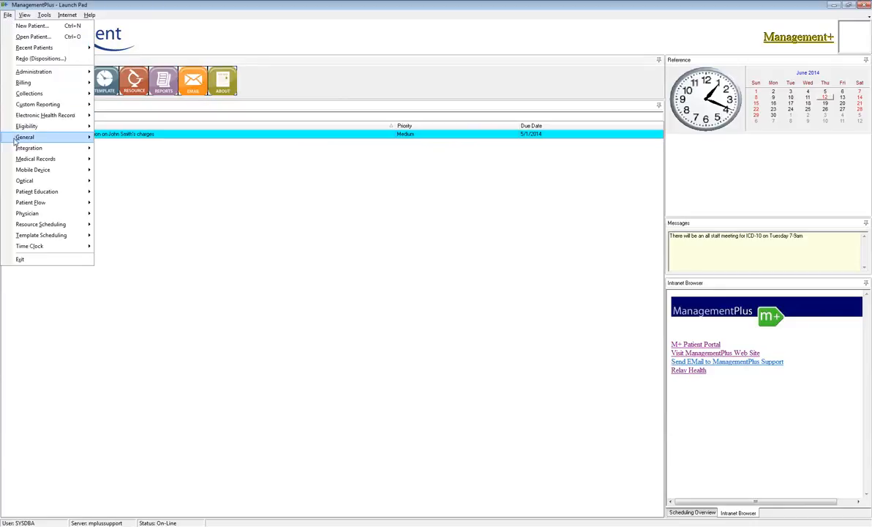
pyautogui.moveTo(18, 136)
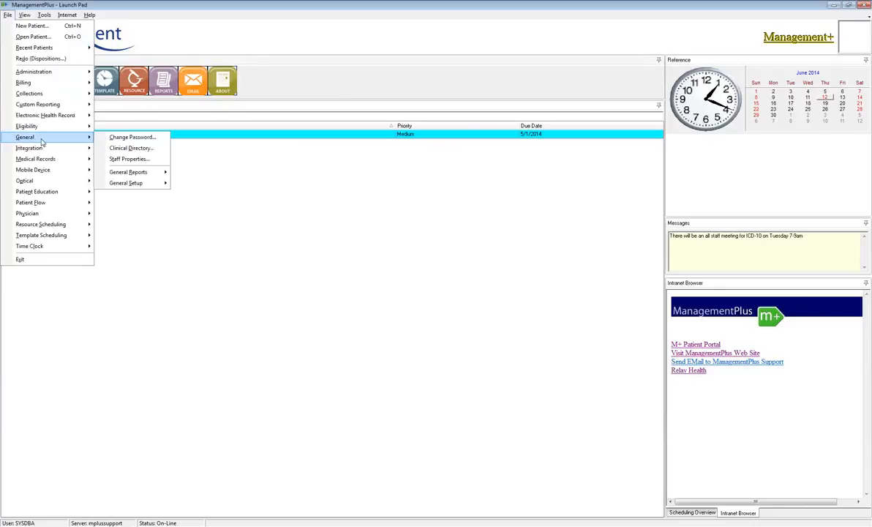
pyautogui.click(128, 159)
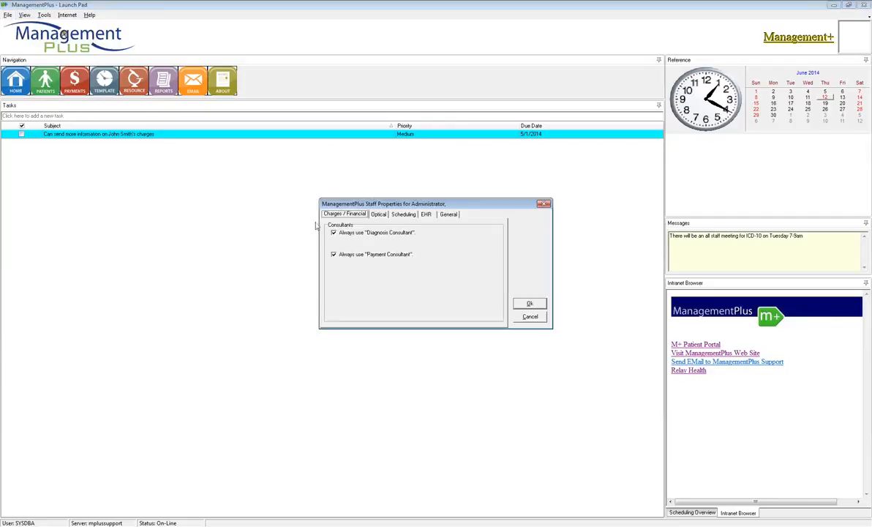
pyautogui.moveTo(379, 203); pyautogui.dragTo(357, 185)
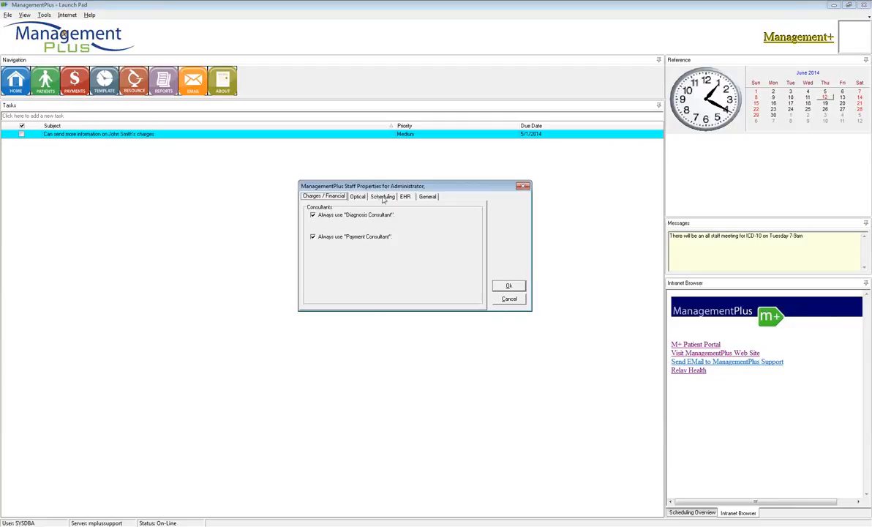
pyautogui.click(381, 197)
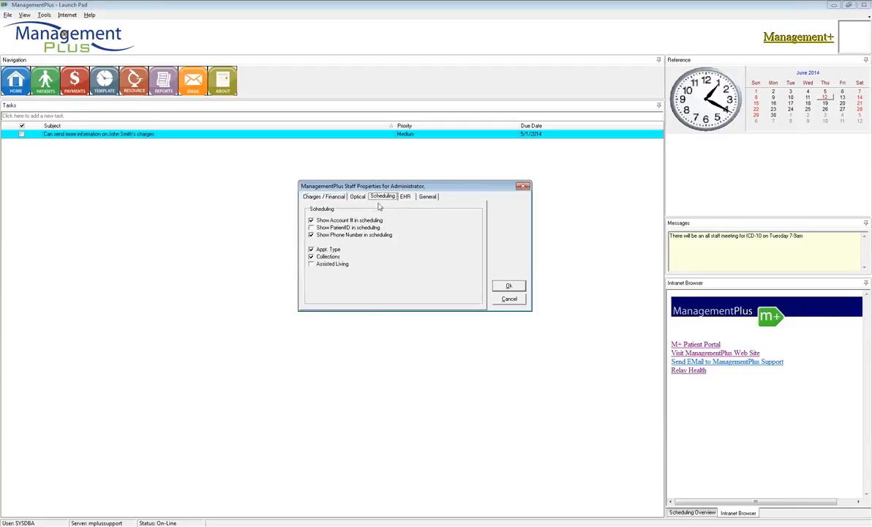
pyautogui.click(311, 257)
pyautogui.click(311, 250)
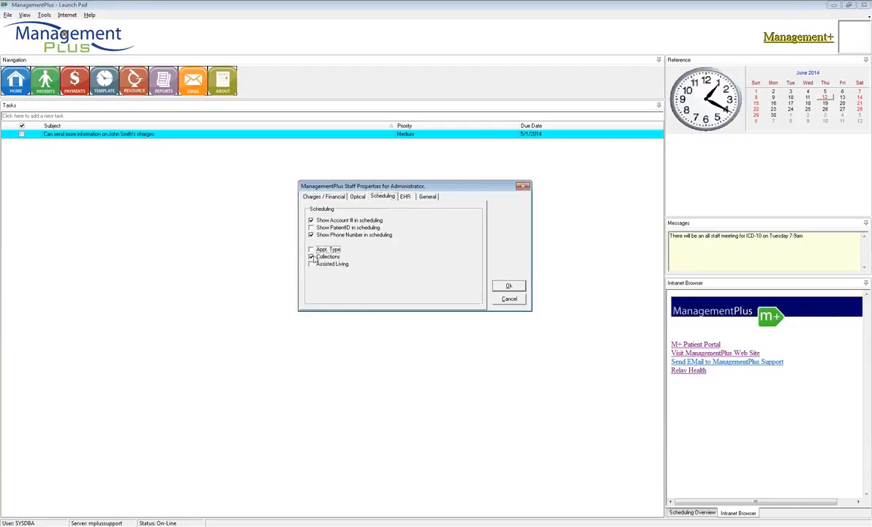
pyautogui.click(311, 221)
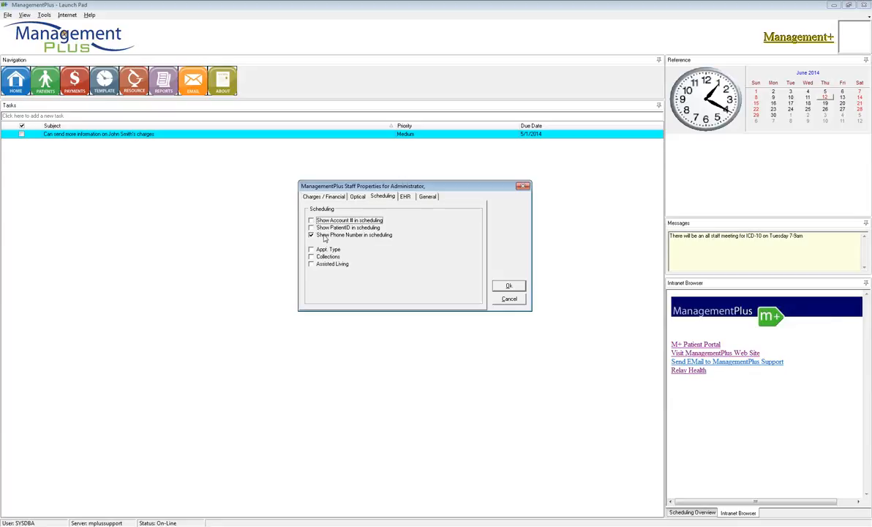
pyautogui.click(312, 235)
pyautogui.click(312, 235)
pyautogui.click(391, 196)
pyautogui.click(508, 287)
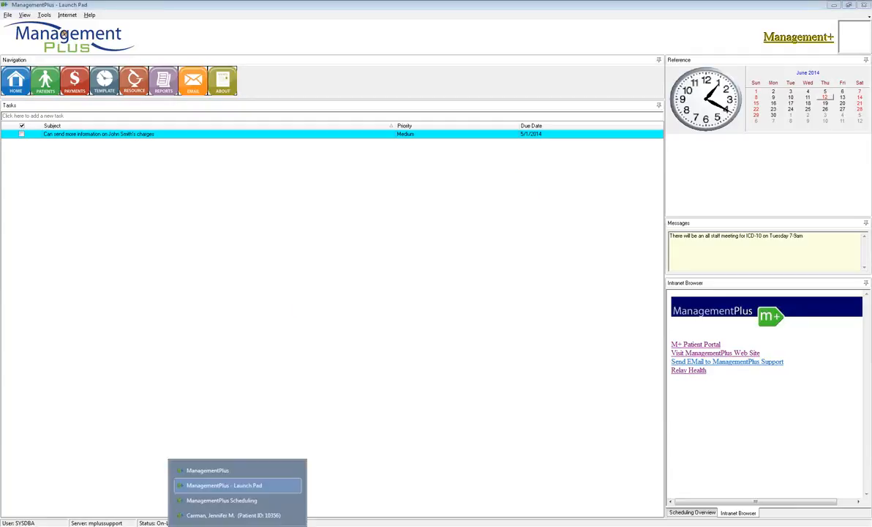
# Close the already open scheduling window and reopen the template scheduler.
pyautogui.click(224, 499)
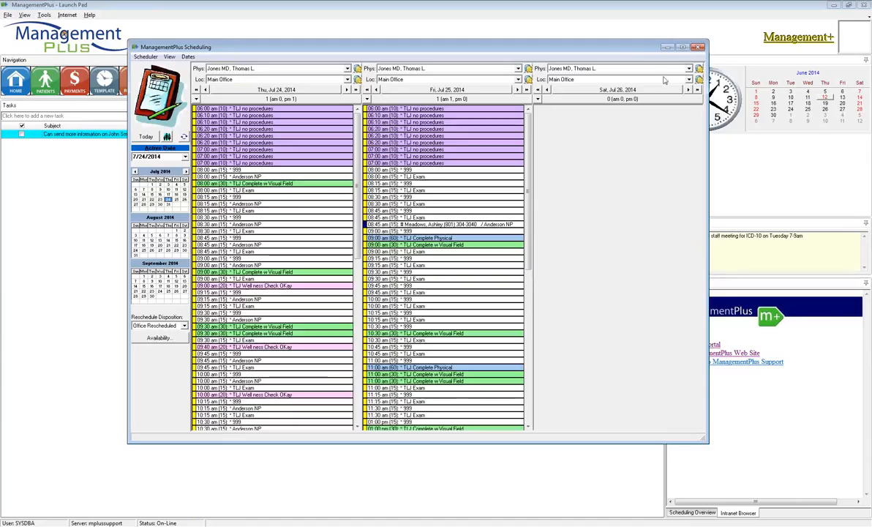
pyautogui.click(698, 48)
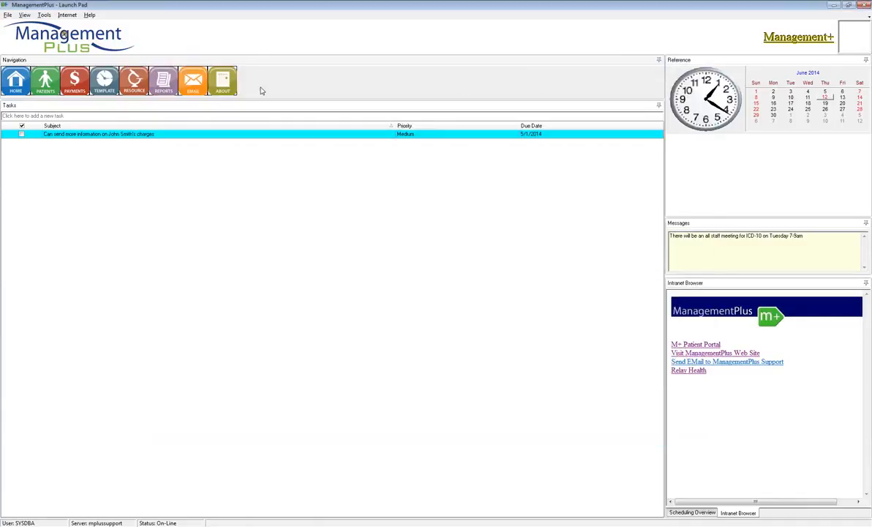
pyautogui.click(106, 80)
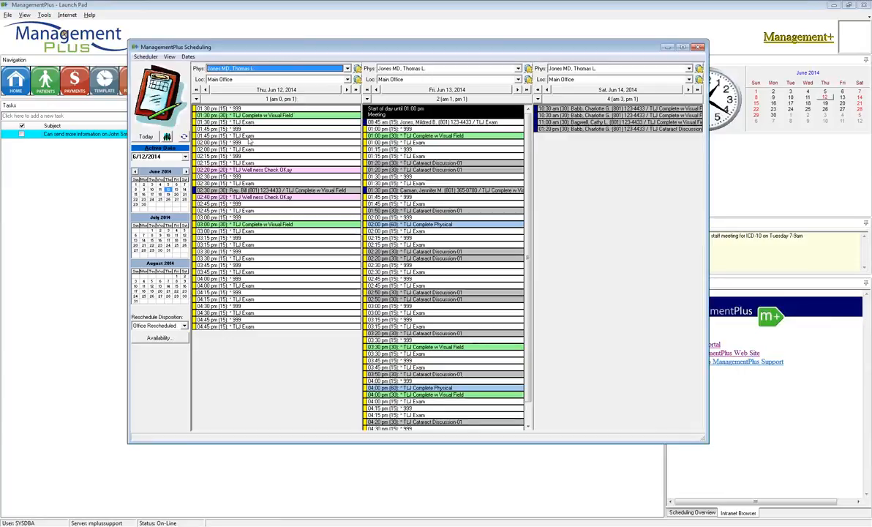
# Book the 2:40 pm TLJ Well ness Check OKay slot on June 12, 2014 for the second recent patient, and dismiss the appointment card without printing.
pyautogui.rightClick(205, 183)
pyautogui.click(227, 192)
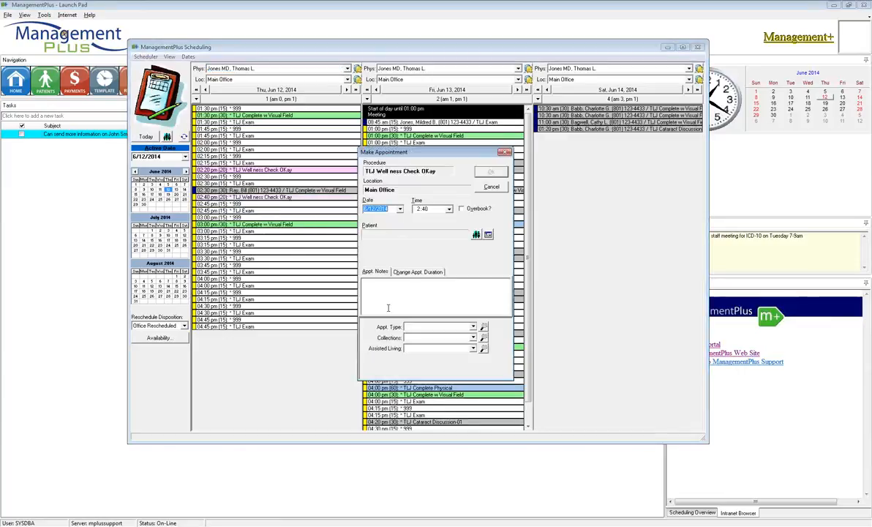
pyautogui.click(476, 235)
pyautogui.rightClick(408, 247)
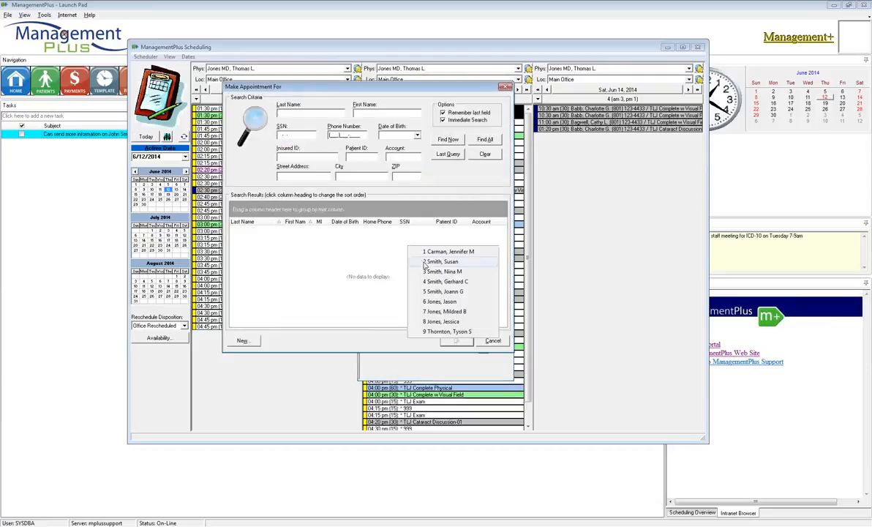
pyautogui.click(426, 262)
pyautogui.click(489, 173)
pyautogui.click(416, 280)
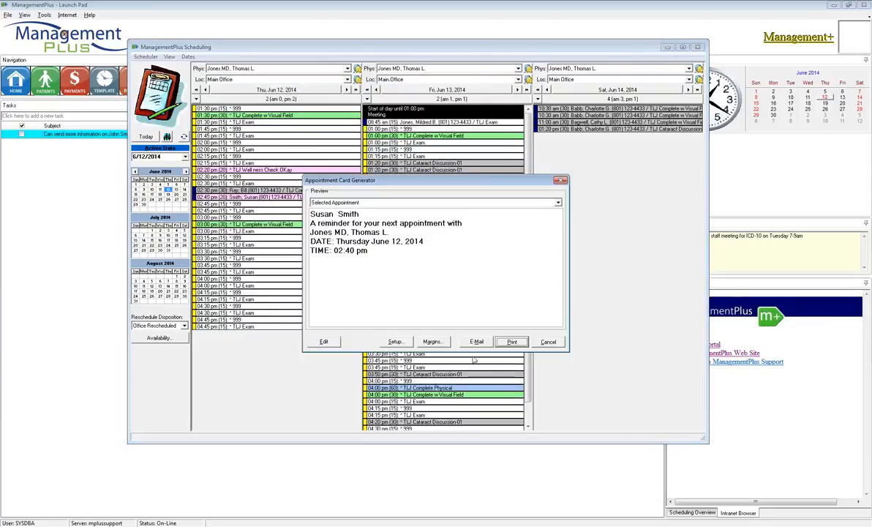
pyautogui.click(545, 342)
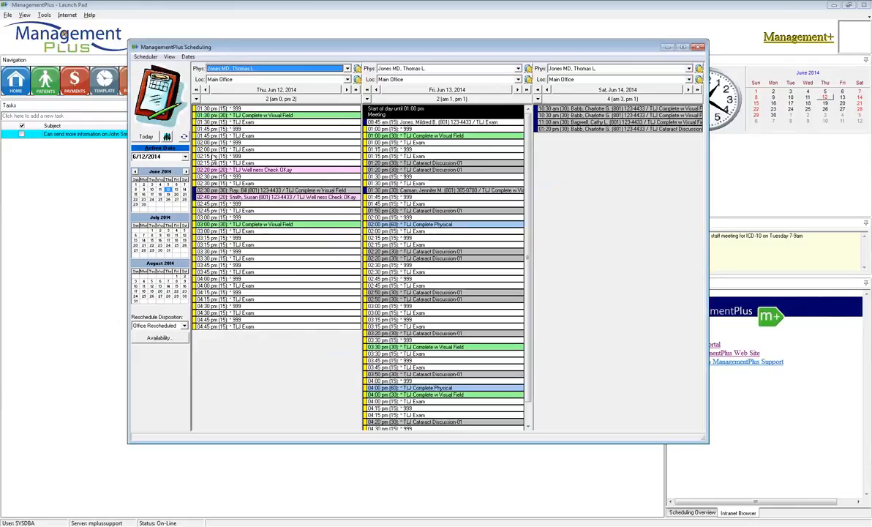
# Book the 1:30 pm TLJ Exam slot on June 12, 2014 for the sixth recent patient, and dismiss the appointment card.
pyautogui.rightClick(196, 112)
pyautogui.click(218, 123)
pyautogui.click(477, 233)
pyautogui.rightClick(351, 253)
pyautogui.click(379, 309)
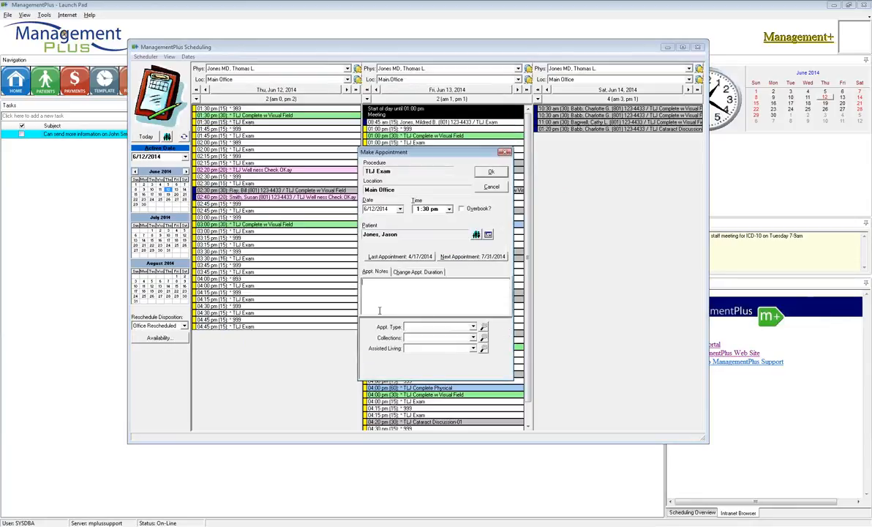
pyautogui.click(491, 171)
pyautogui.click(418, 276)
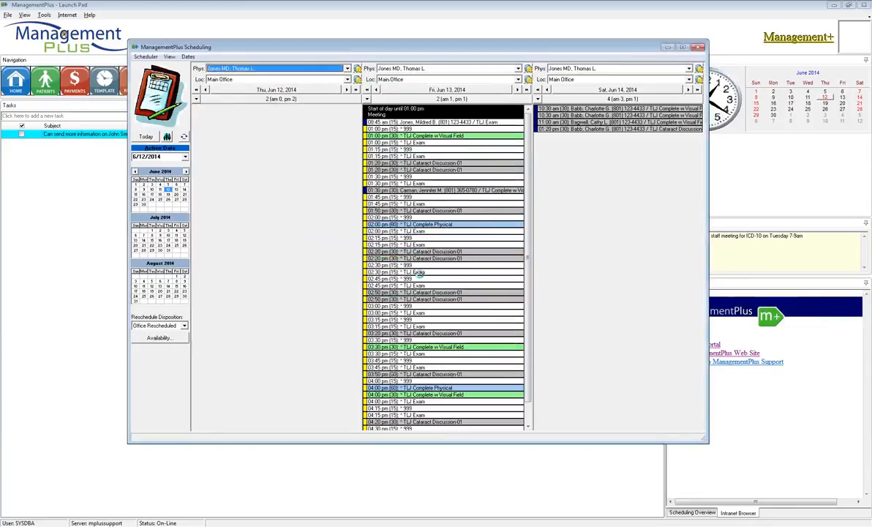
pyautogui.click(552, 343)
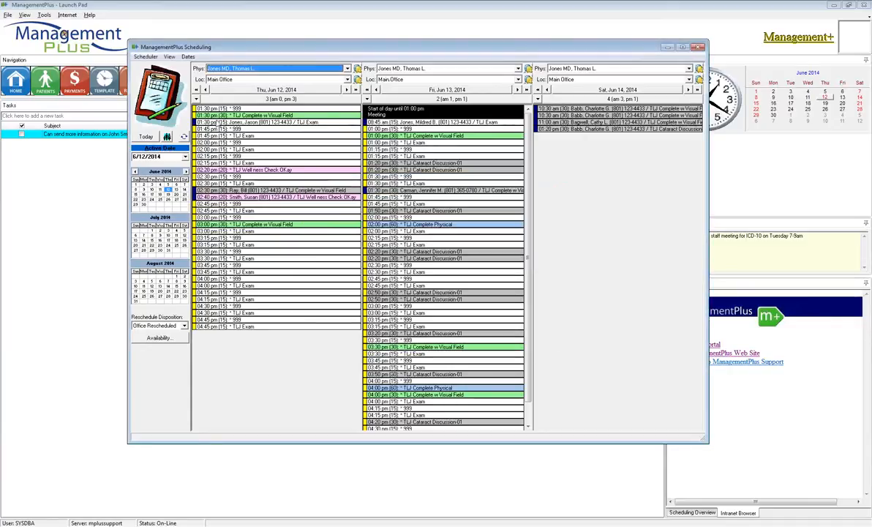
# Check the disposition and the available cancellation reasons of the 1:30 pm TLJ Exam appointment without choosing one.
pyautogui.moveTo(217, 123)
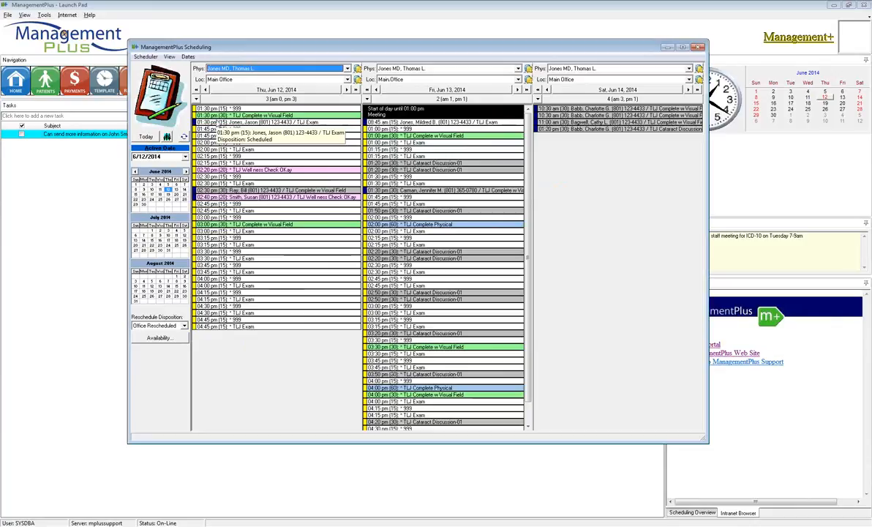
pyautogui.rightClick(217, 123)
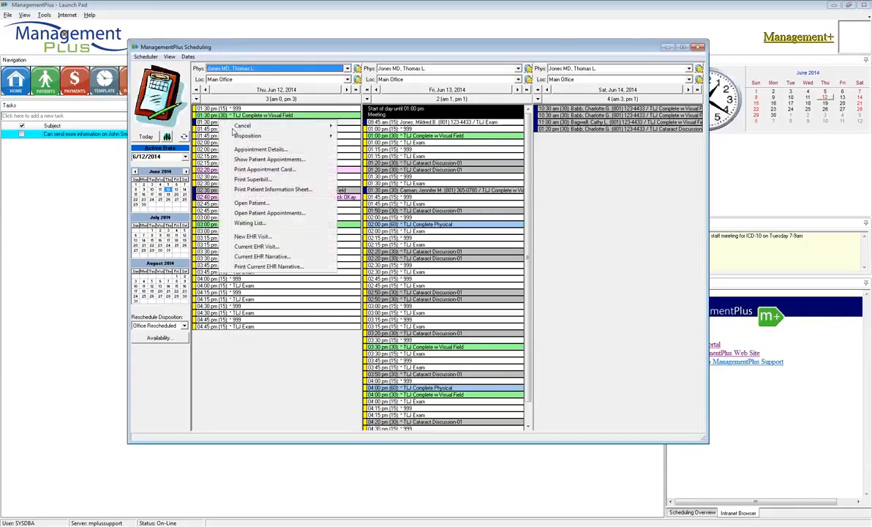
pyautogui.moveTo(221, 124)
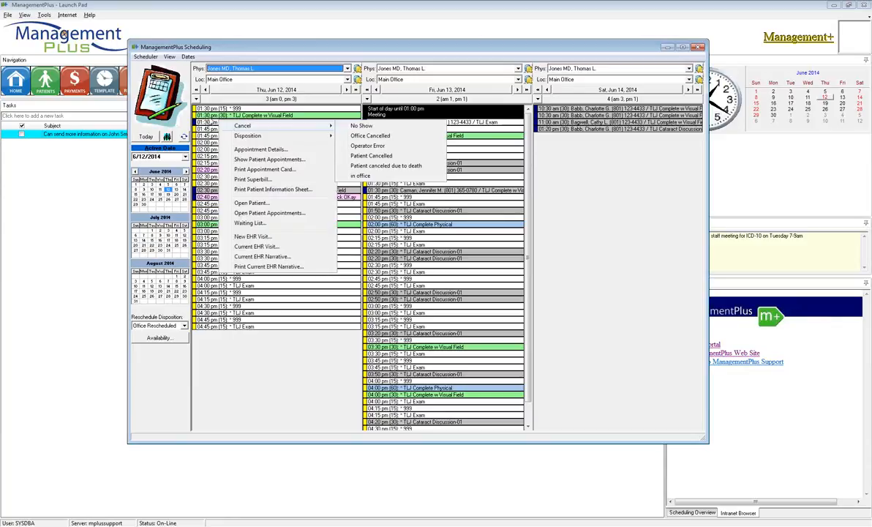
pyautogui.click(203, 124)
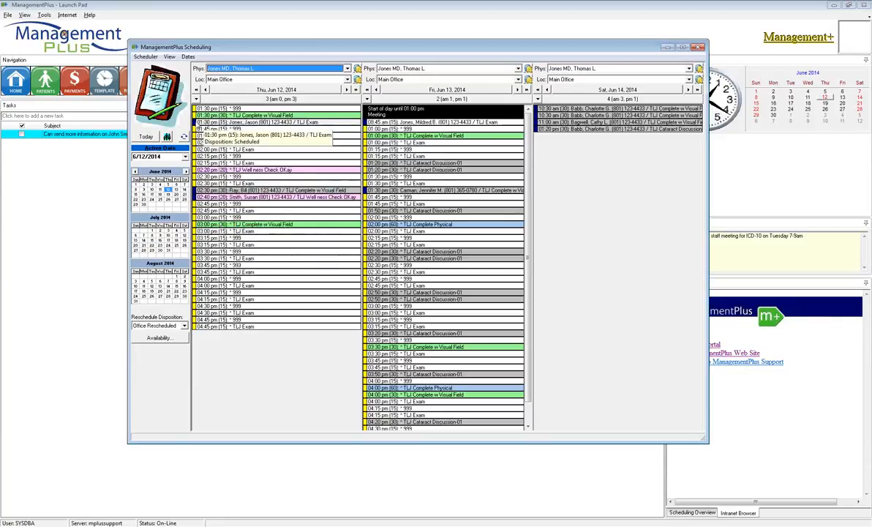
# Change the disposition of the 1:30 pm TLJ Exam appointment on June 12 to Appt. Confirmed.
pyautogui.rightClick(243, 124)
pyautogui.moveTo(253, 139)
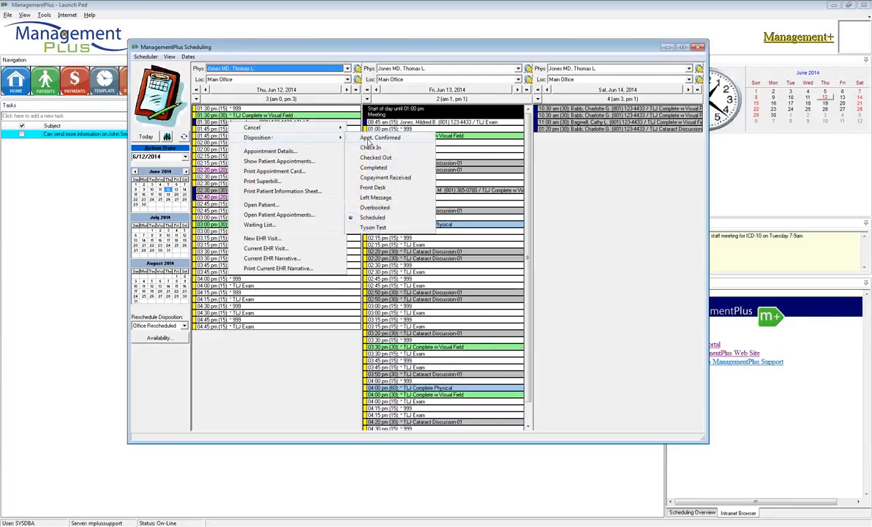
pyautogui.click(364, 142)
pyautogui.press('Return')
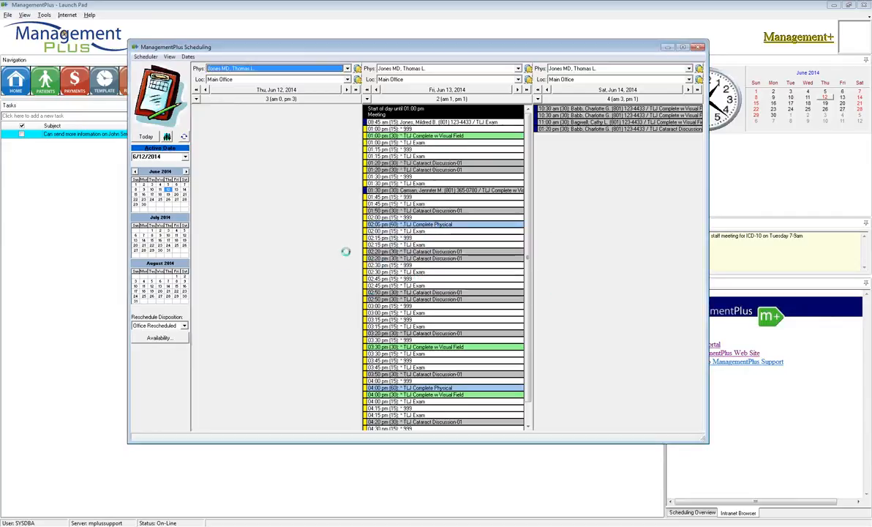
pyautogui.moveTo(196, 123)
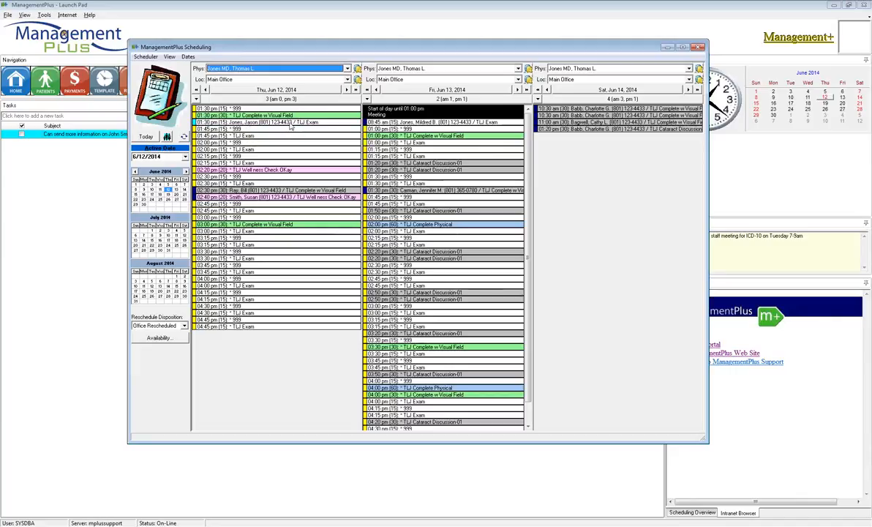
pyautogui.moveTo(289, 124)
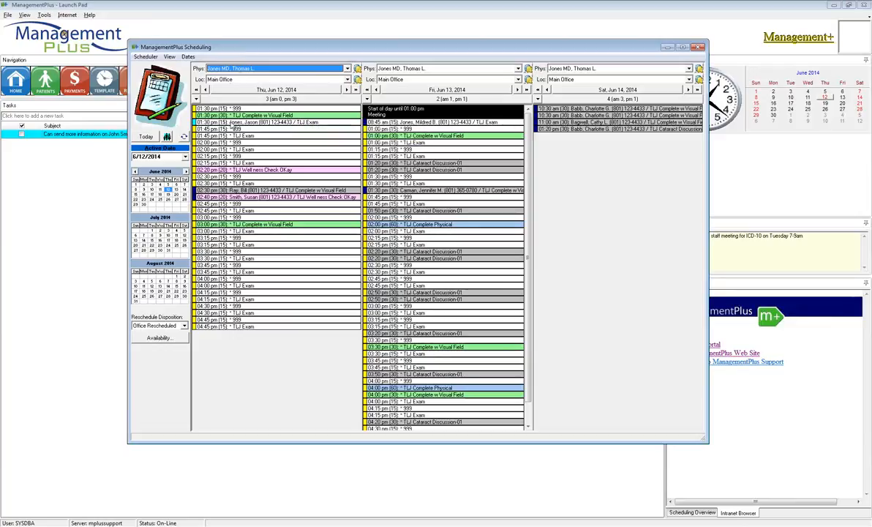
# Change the disposition of the 2:30 pm TLJ Complete w Visual Field appointment on June 12 to Appt. Confirmed.
pyautogui.rightClick(235, 191)
pyautogui.moveTo(245, 204)
pyautogui.click(343, 194)
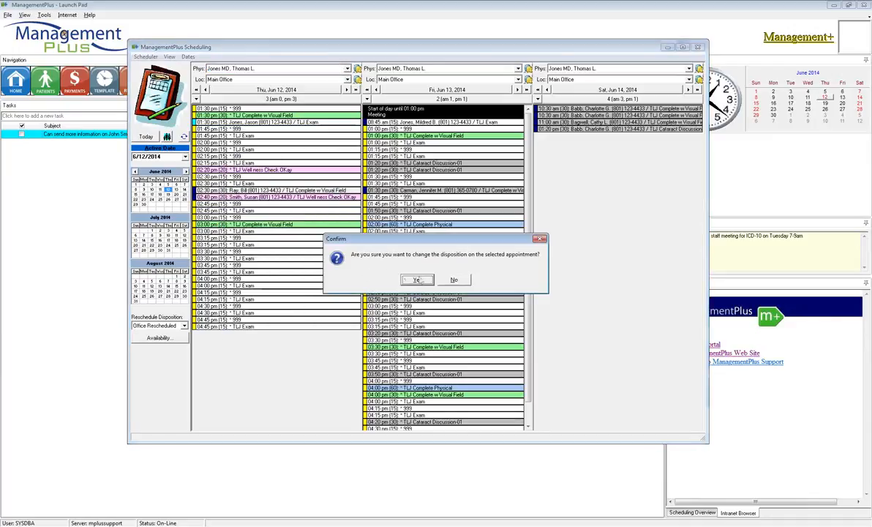
pyautogui.click(417, 280)
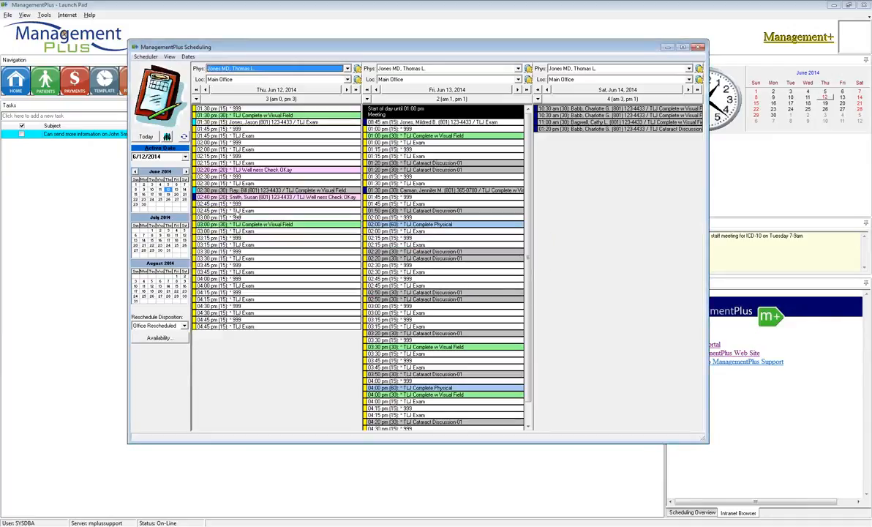
# Change the disposition of the 2:40 pm TLJ Well ness Check OKay appointment on June 12 to Left Message.
pyautogui.rightClick(239, 197)
pyautogui.moveTo(268, 212)
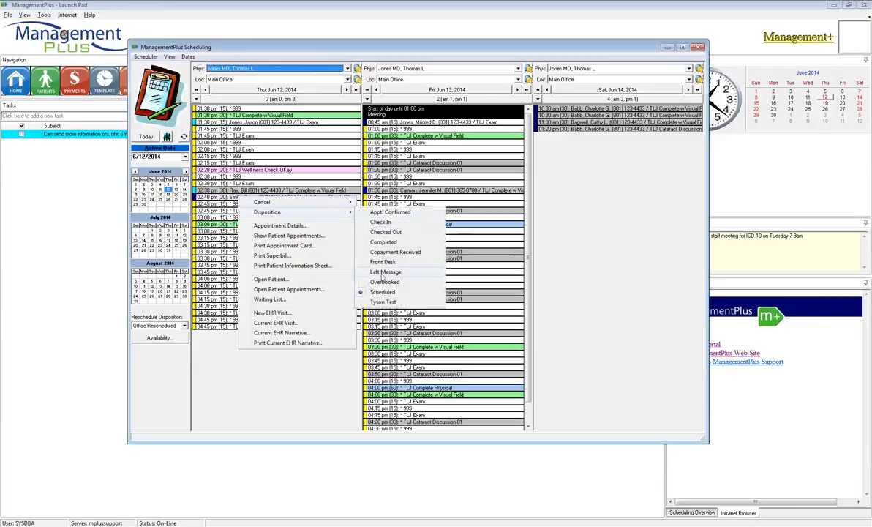
pyautogui.click(380, 273)
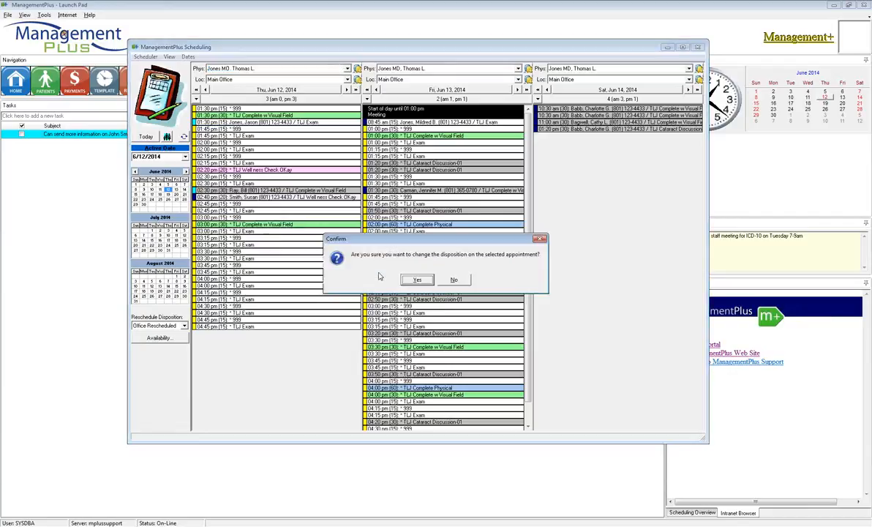
pyautogui.click(413, 279)
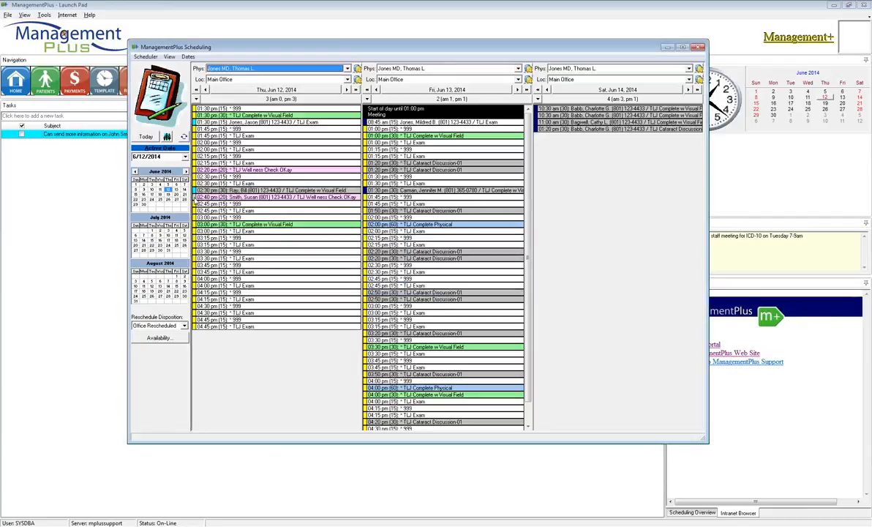
pyautogui.moveTo(194, 205)
# Change the disposition of the 1:30 pm TLJ Exam appointment on June 12 to Check In.
pyautogui.rightClick(256, 124)
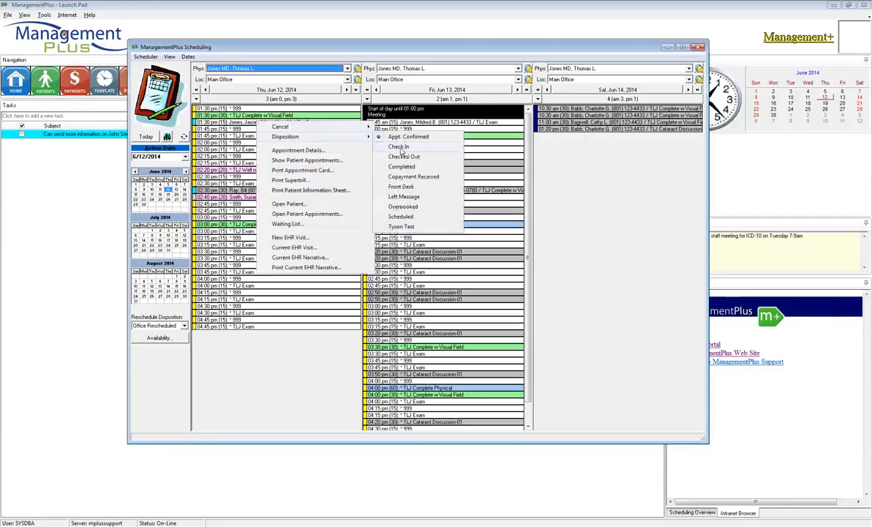
pyautogui.click(402, 149)
pyautogui.press('Return')
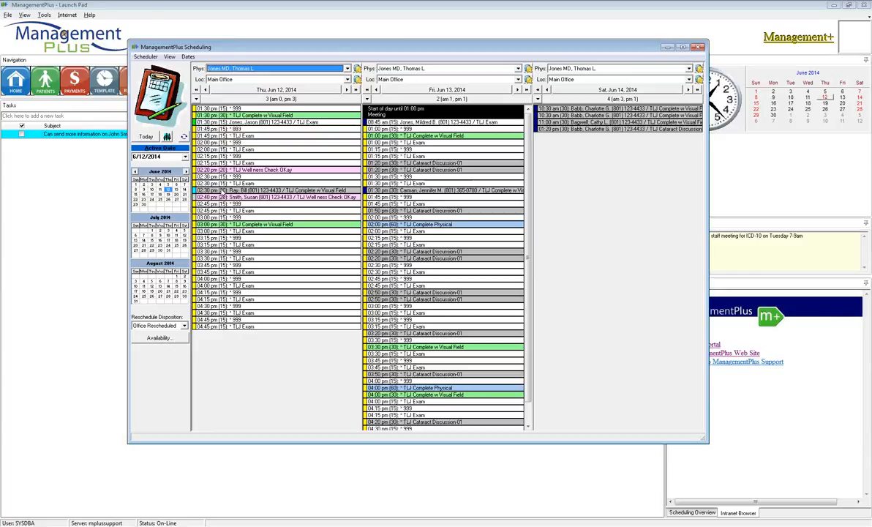
# Change the disposition of the 2:30 pm TLJ Complete w Visual Field appointment on June 12 to Check In.
pyautogui.rightClick(225, 193)
pyautogui.moveTo(322, 203)
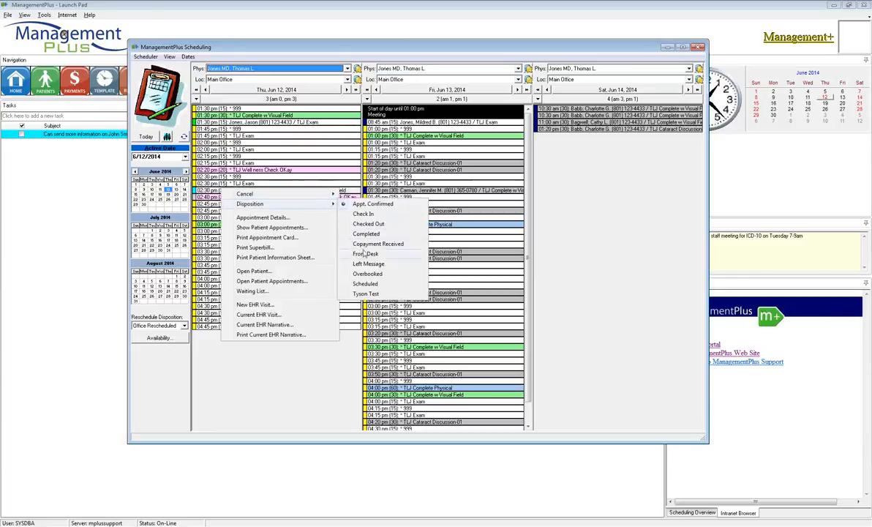
pyautogui.click(363, 214)
pyautogui.click(414, 278)
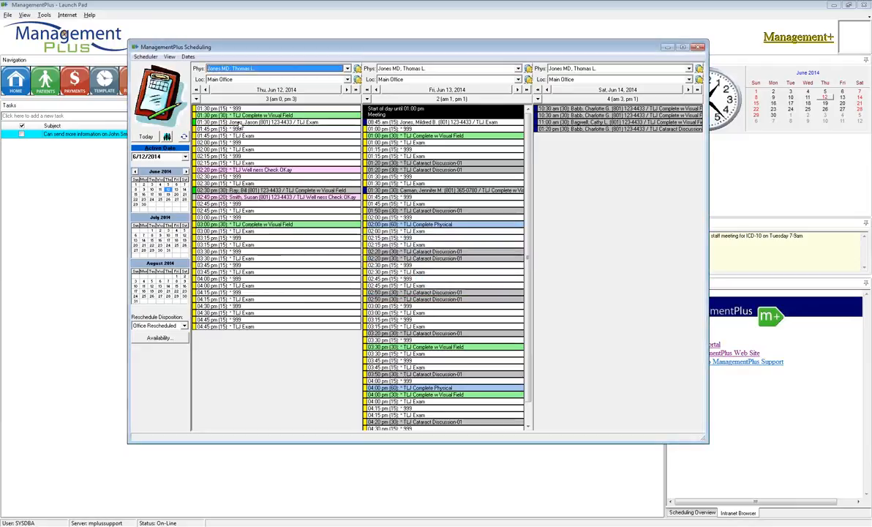
# Change the disposition of the 1:30 pm TLJ Exam appointment on June 12 to Copayment Received.
pyautogui.rightClick(236, 123)
pyautogui.moveTo(253, 135)
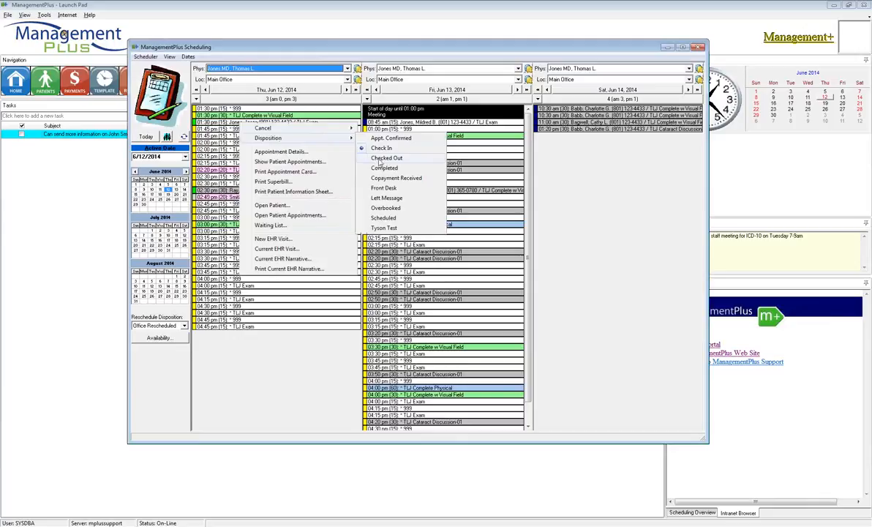
pyautogui.click(392, 179)
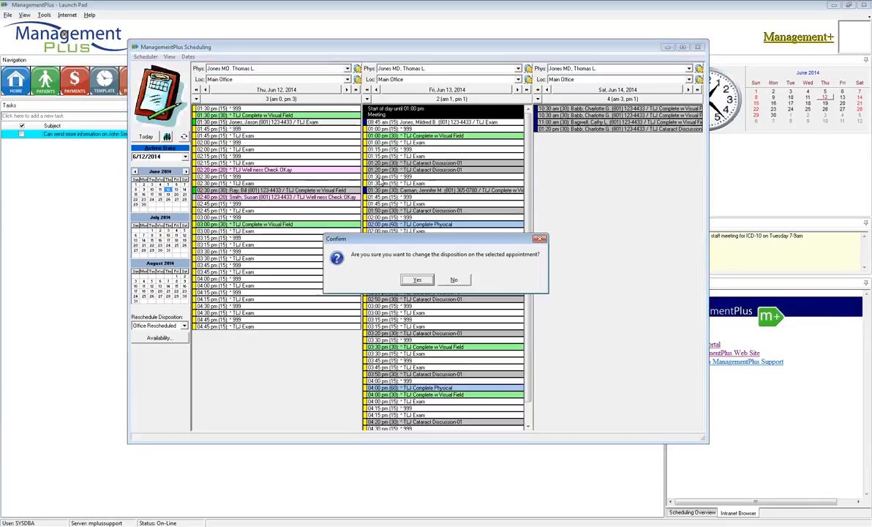
pyautogui.click(416, 281)
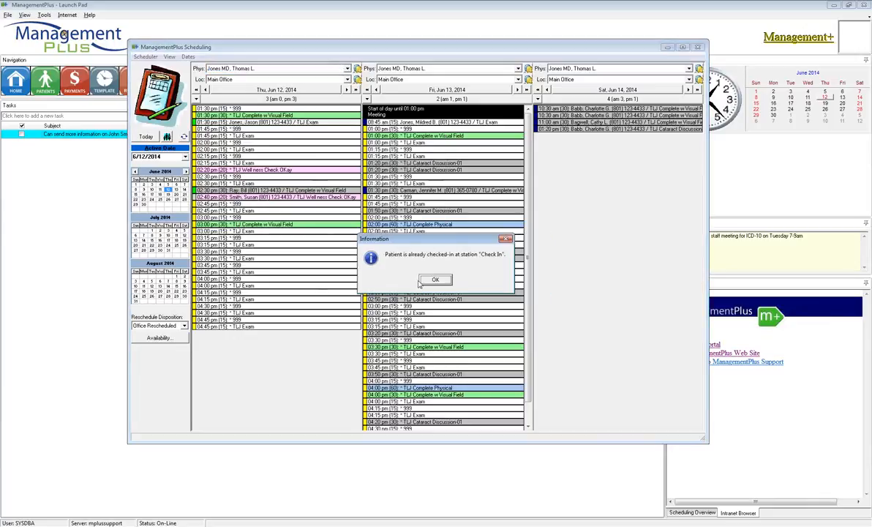
pyautogui.press('Return')
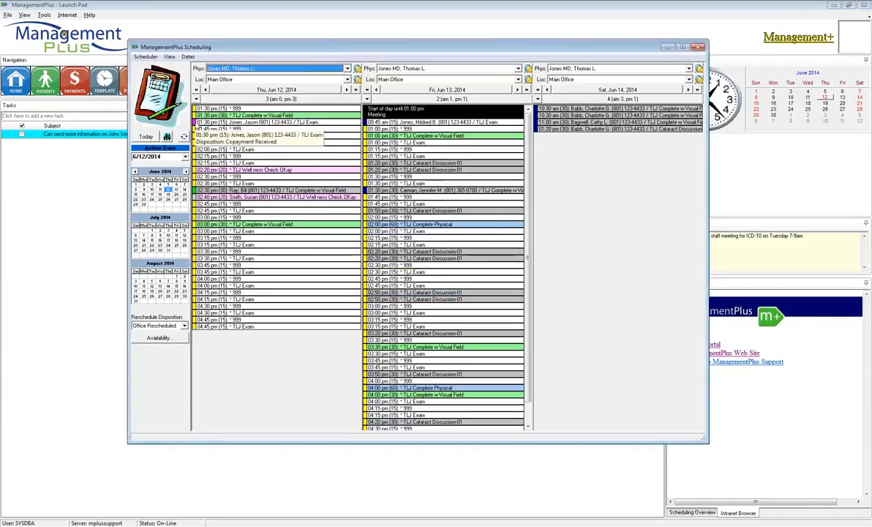
# Change the disposition of the 1:30 pm TLJ Exam appointment on June 12 to Checked Out.
pyautogui.rightClick(213, 124)
pyautogui.moveTo(258, 140)
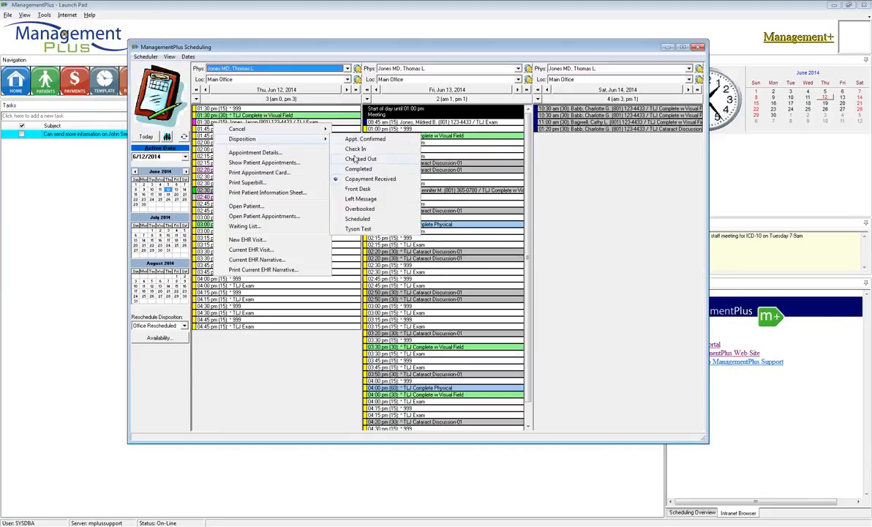
pyautogui.click(345, 169)
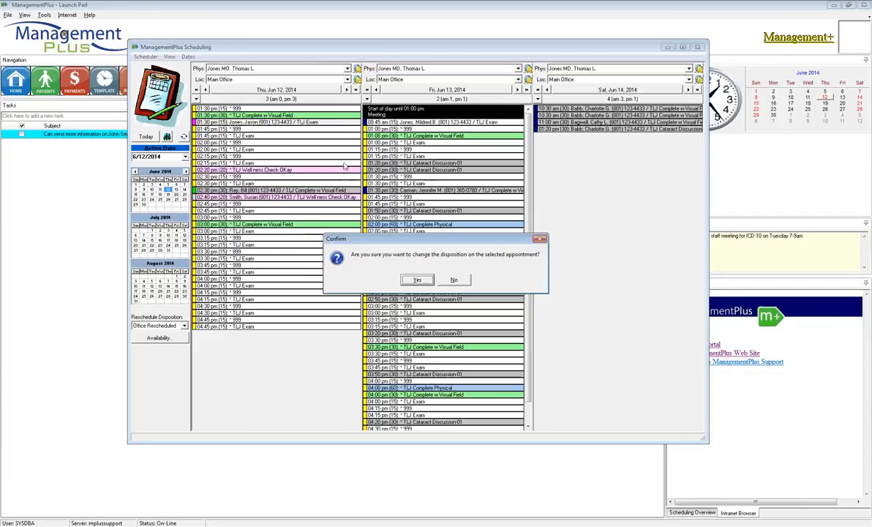
pyautogui.click(417, 280)
pyautogui.moveTo(196, 128)
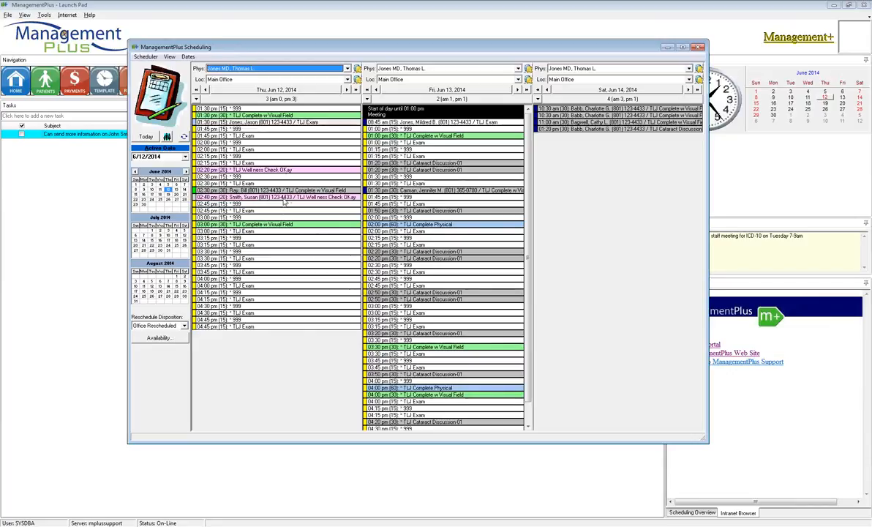
pyautogui.moveTo(281, 200)
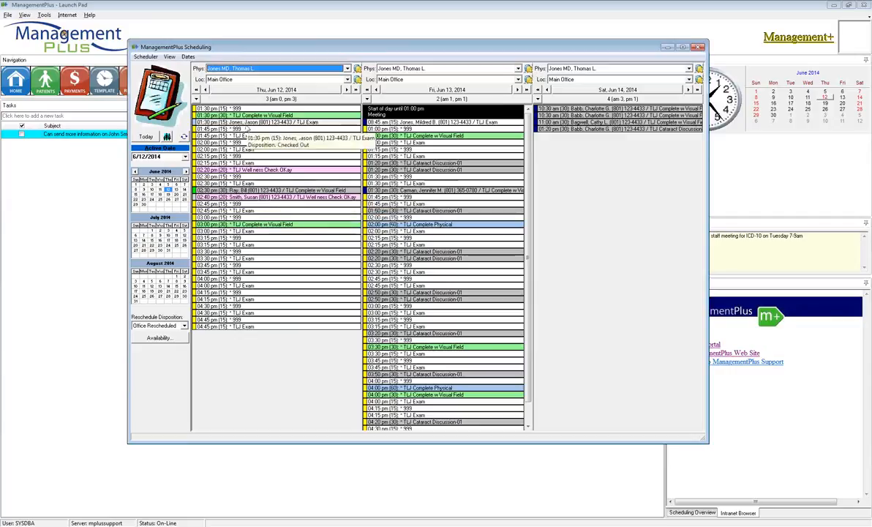
# Check the current disposition and available choices for the 2:30 pm and 2:40 pm booked appointments on June 12.
pyautogui.rightClick(251, 193)
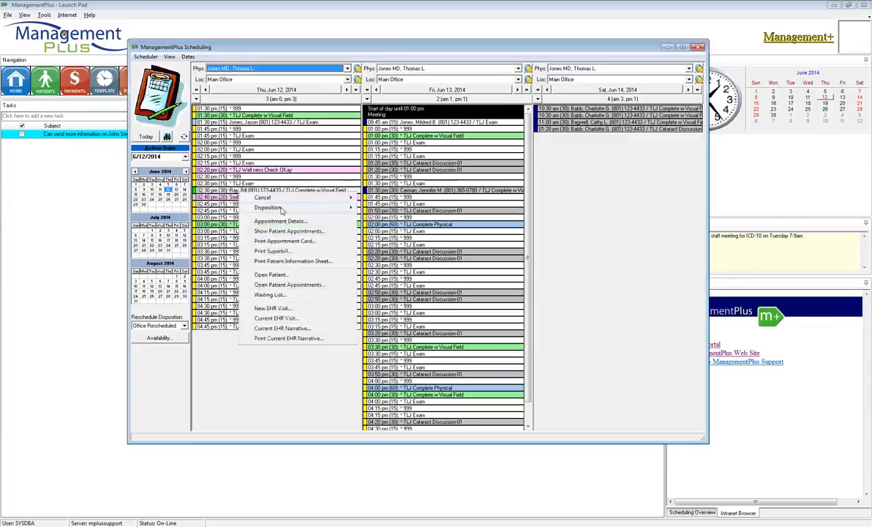
pyautogui.moveTo(271, 207)
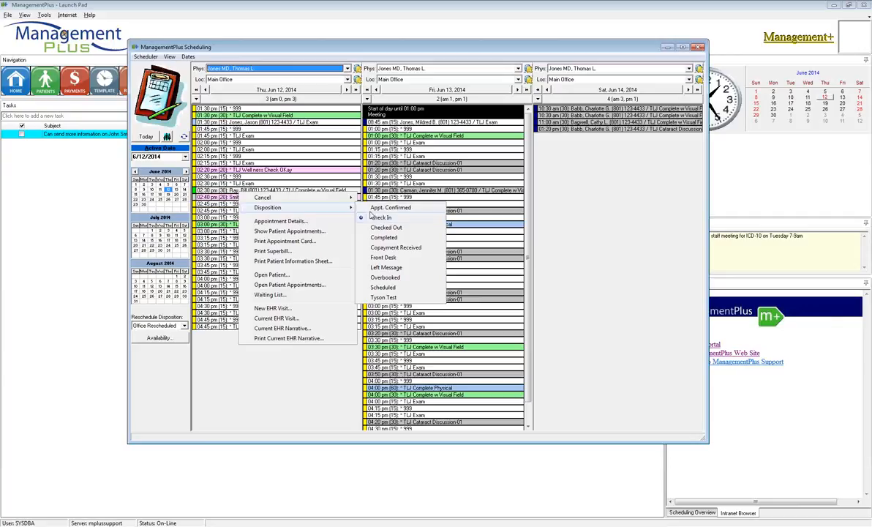
pyautogui.click(253, 150)
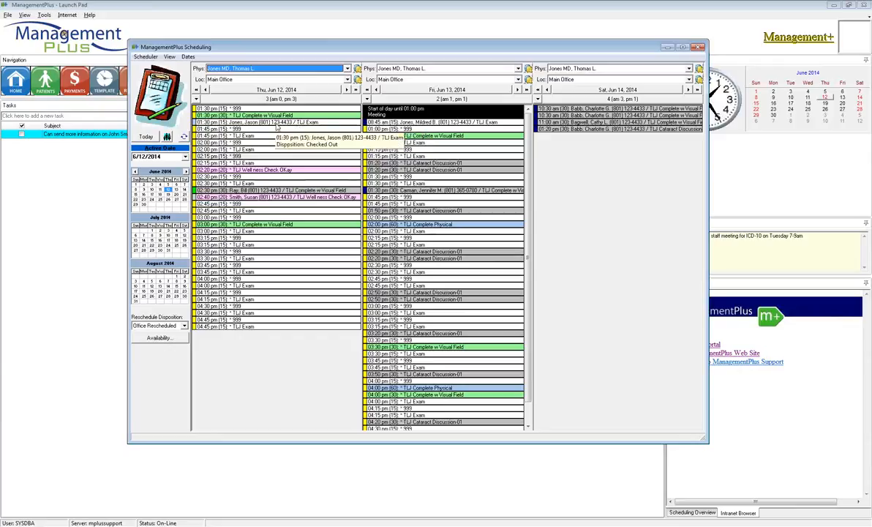
pyautogui.rightClick(270, 196)
pyautogui.moveTo(318, 214)
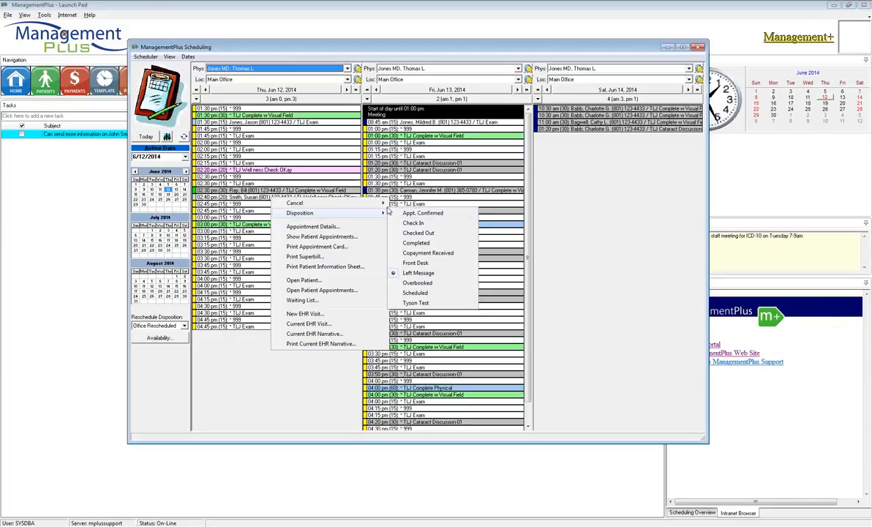
pyautogui.moveTo(382, 202)
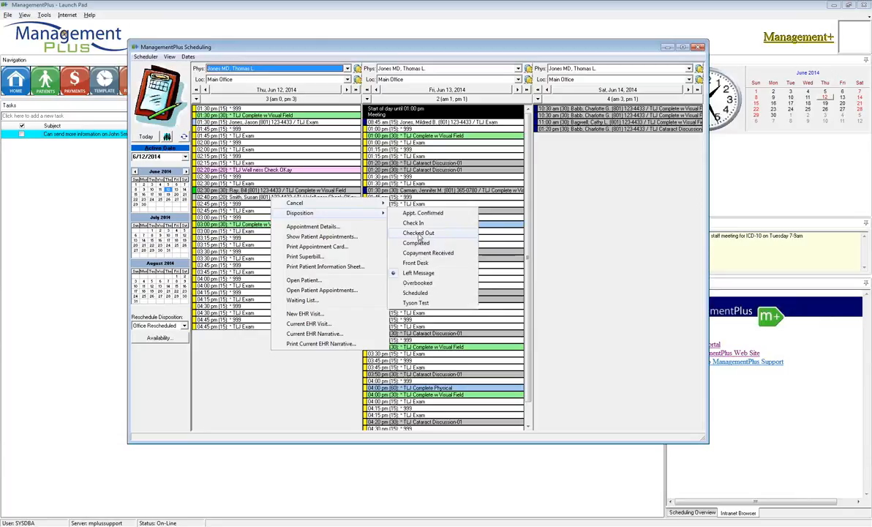
# Review the disposition history in the details of the 1:30 pm TLJ Exam appointment on June 12, then close them without changes.
pyautogui.rightClick(248, 121)
pyautogui.click(303, 150)
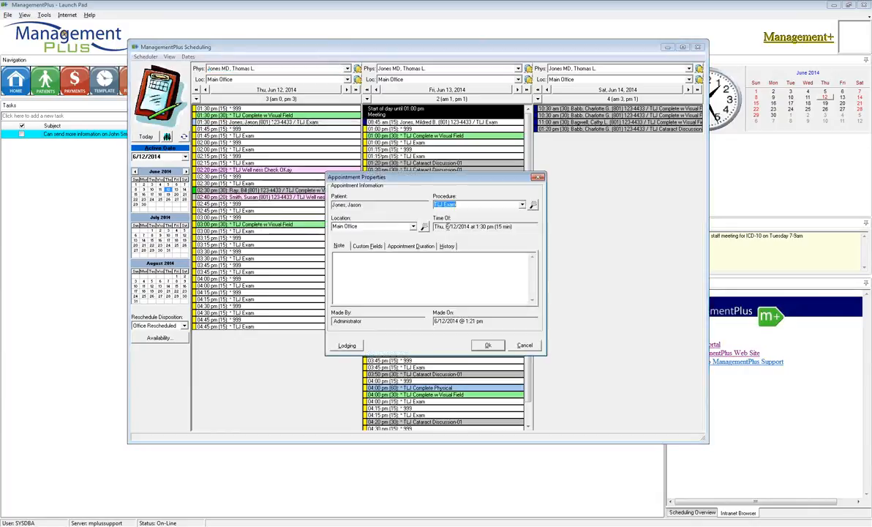
pyautogui.click(446, 246)
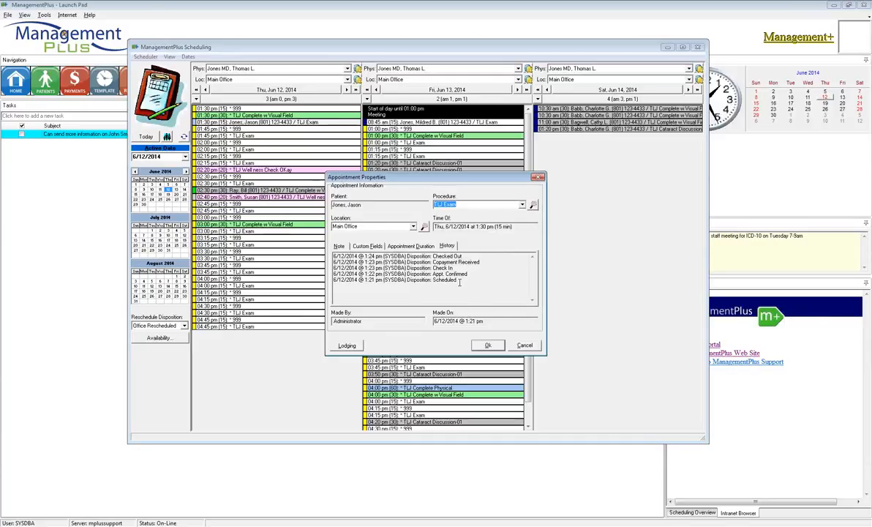
pyautogui.moveTo(458, 280); pyautogui.dragTo(334, 281)
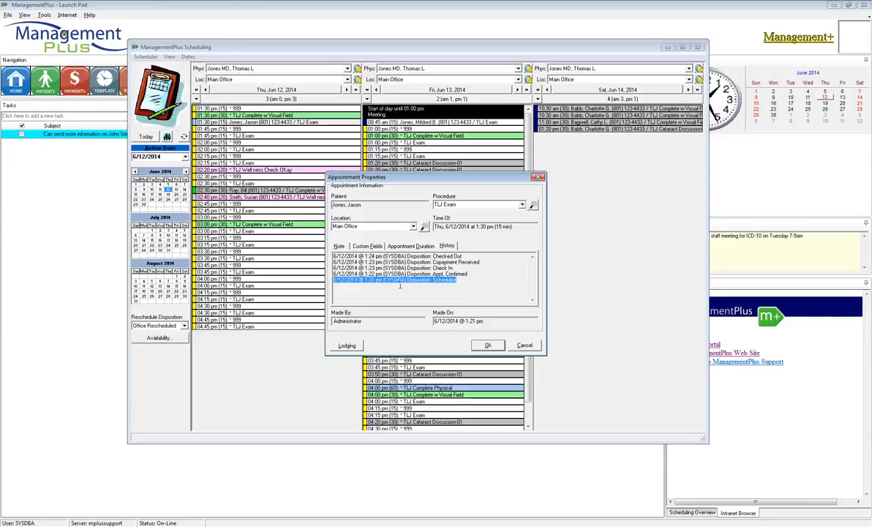
pyautogui.moveTo(466, 274); pyautogui.dragTo(333, 273)
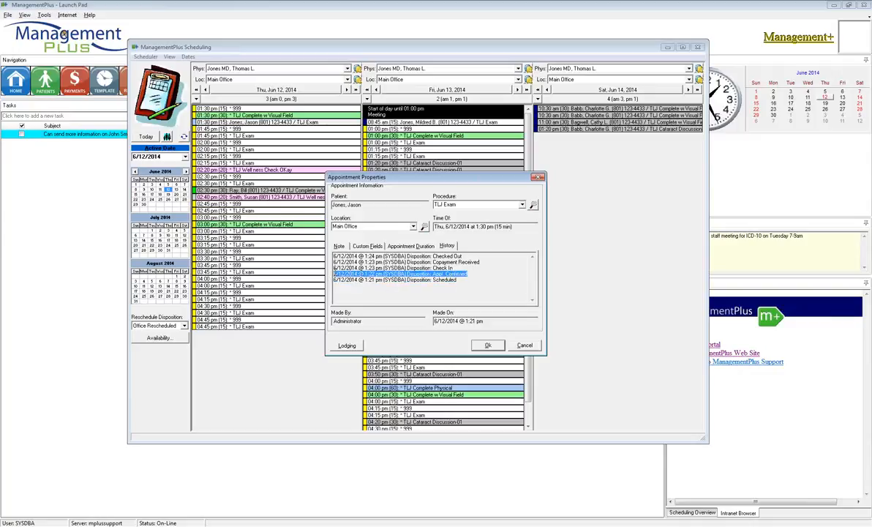
pyautogui.moveTo(455, 268); pyautogui.dragTo(332, 268)
pyautogui.moveTo(479, 262); pyautogui.dragTo(458, 280)
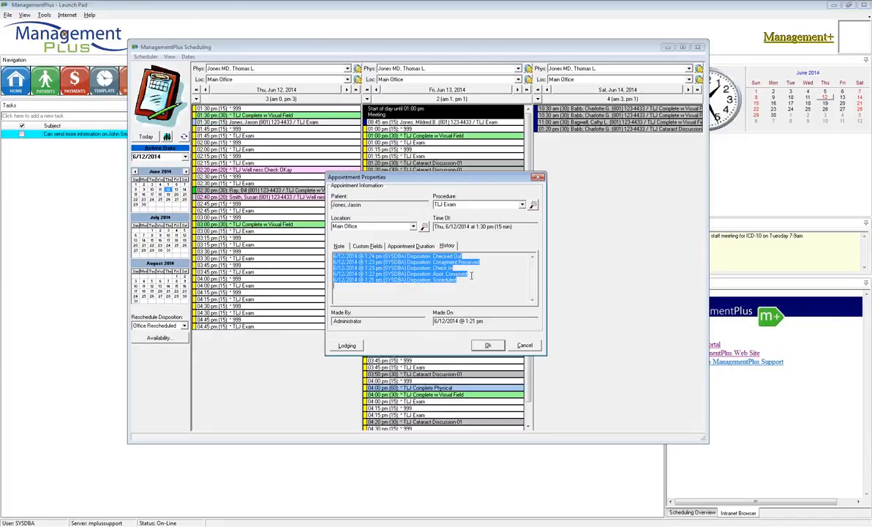
pyautogui.moveTo(469, 273); pyautogui.dragTo(418, 262)
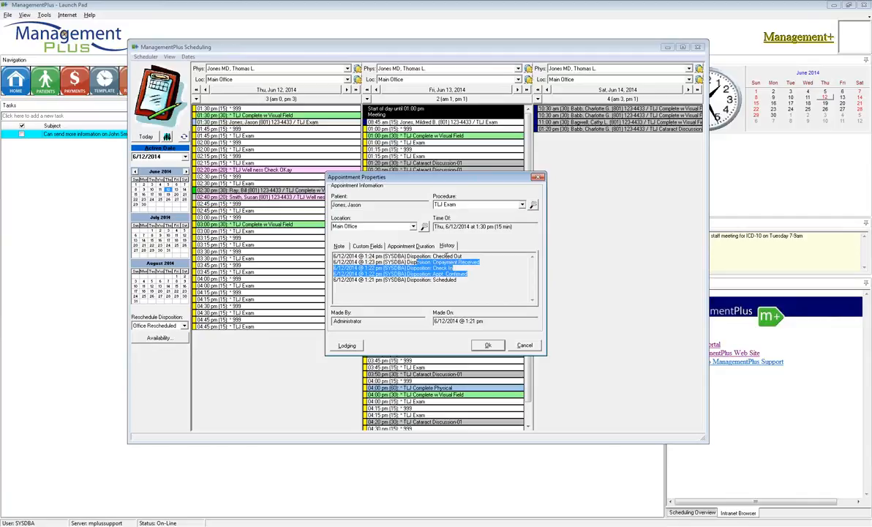
pyautogui.moveTo(443, 288); pyautogui.dragTo(439, 280)
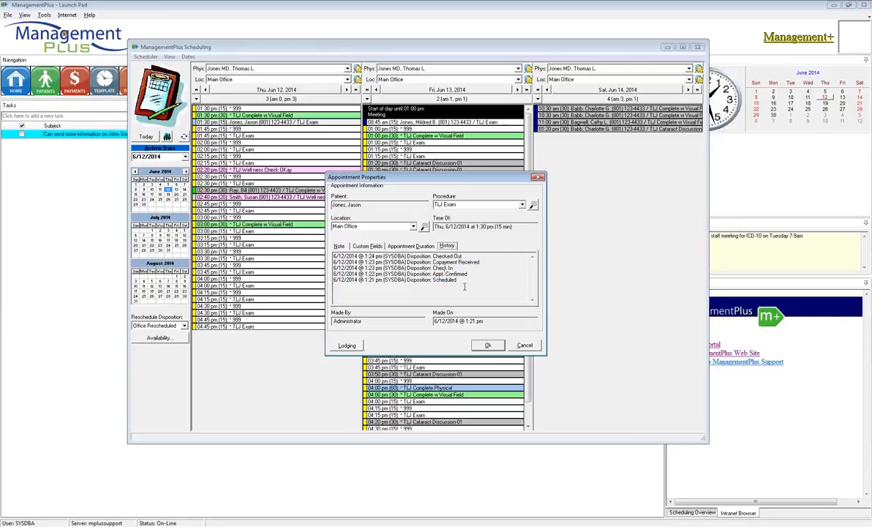
pyautogui.click(460, 280)
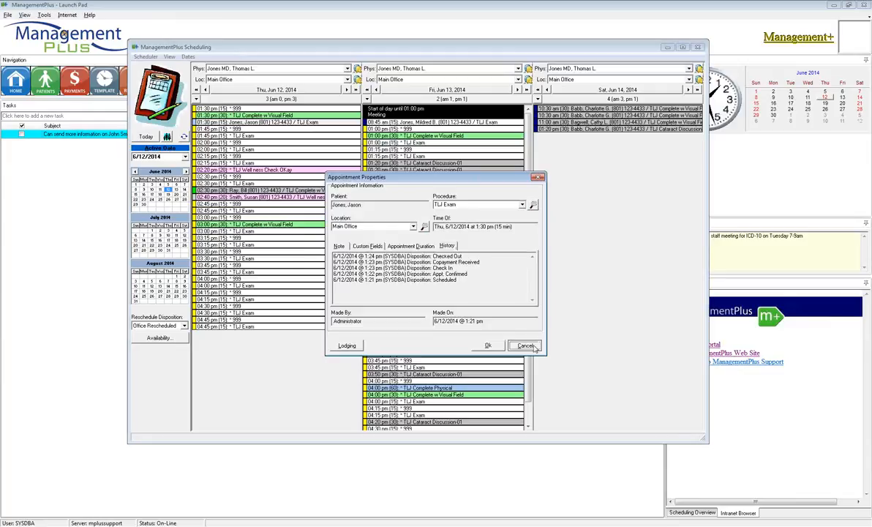
pyautogui.click(534, 347)
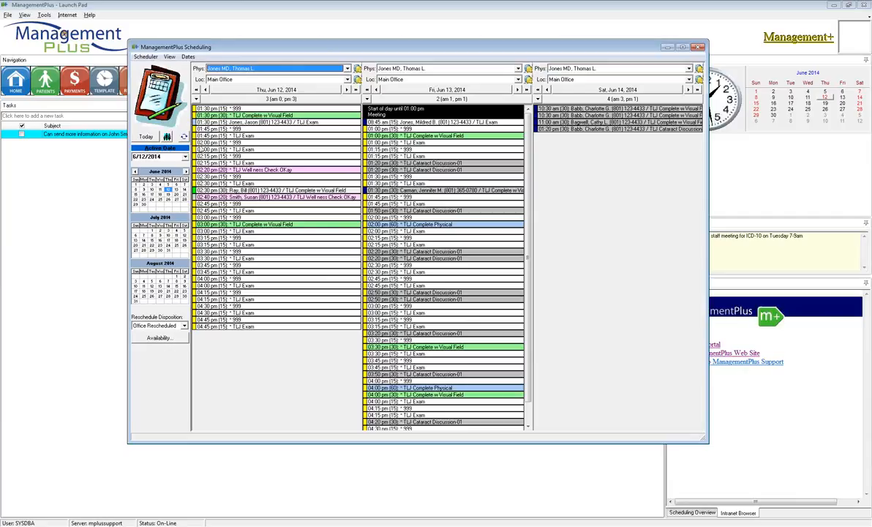
# Review the disposition history in the properties of the 2:30 pm TLJ Complete w Visual Field appointment on June 12.
pyautogui.moveTo(191, 125)
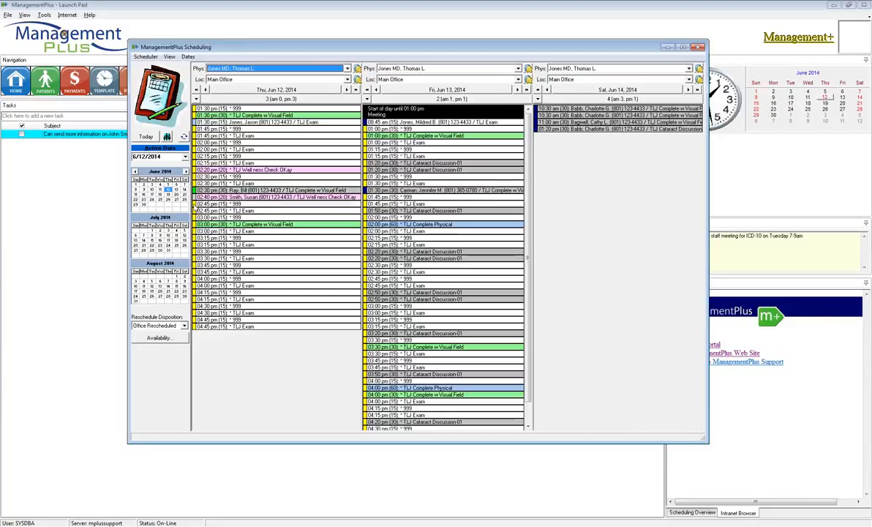
pyautogui.moveTo(193, 192)
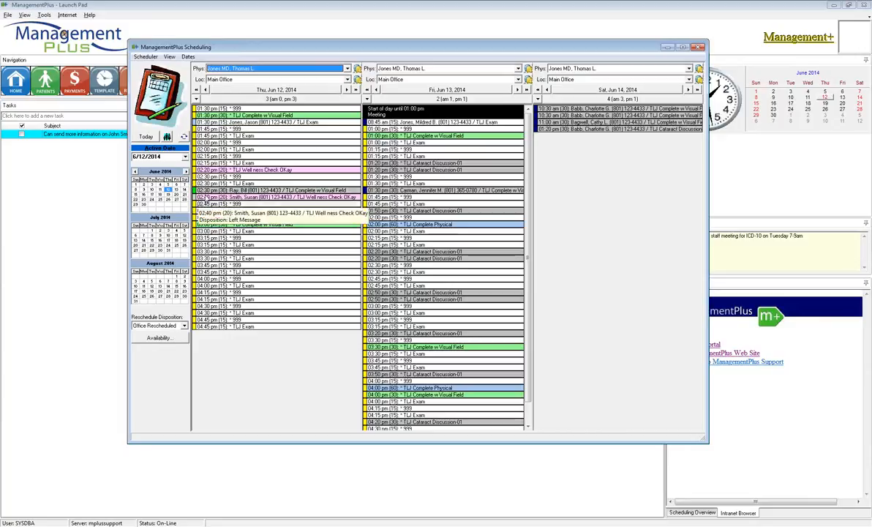
pyautogui.doubleClick(195, 192)
pyautogui.click(447, 246)
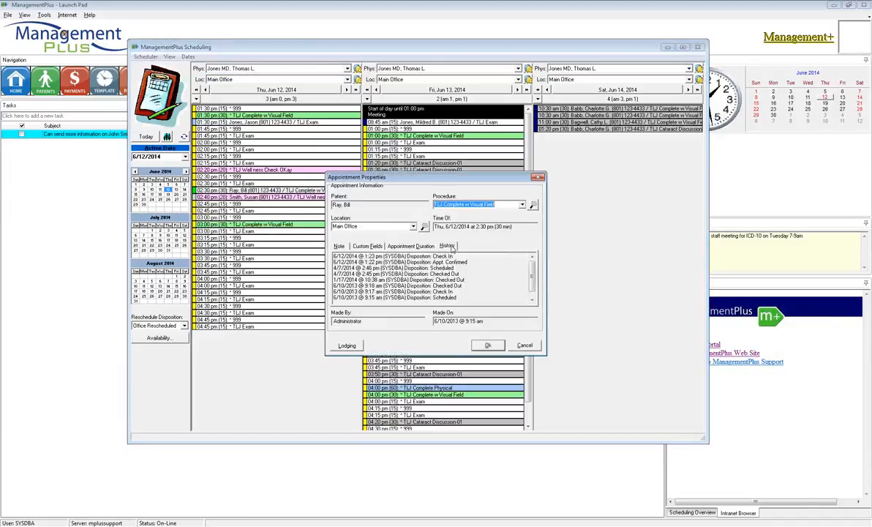
pyautogui.moveTo(461, 297); pyautogui.dragTo(344, 249)
pyautogui.click(471, 273)
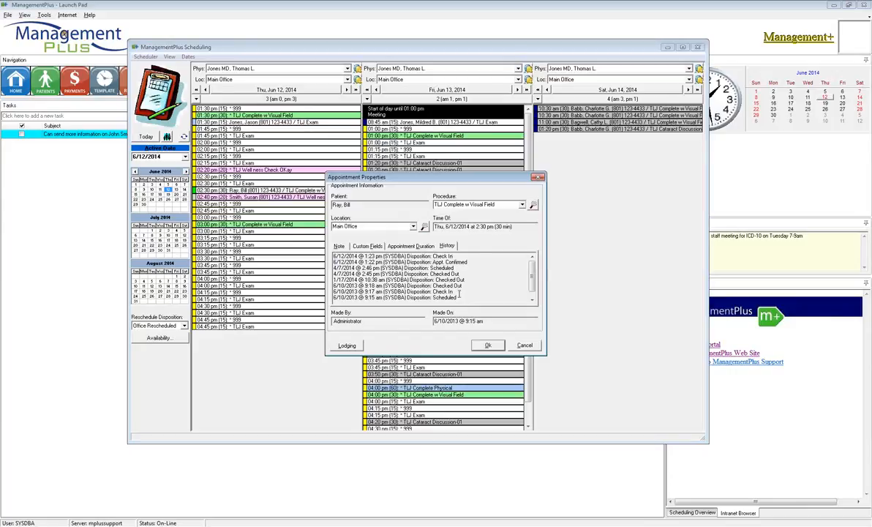
pyautogui.moveTo(463, 286); pyautogui.dragTo(456, 254)
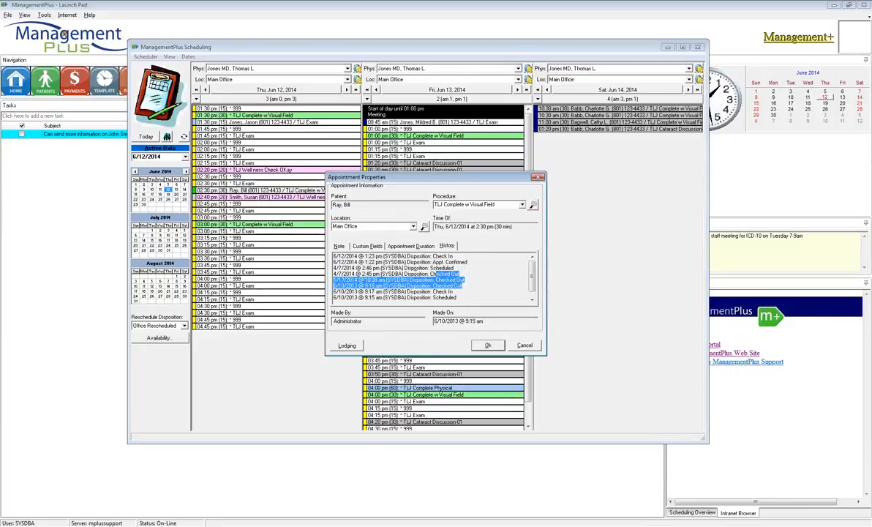
pyautogui.click(472, 264)
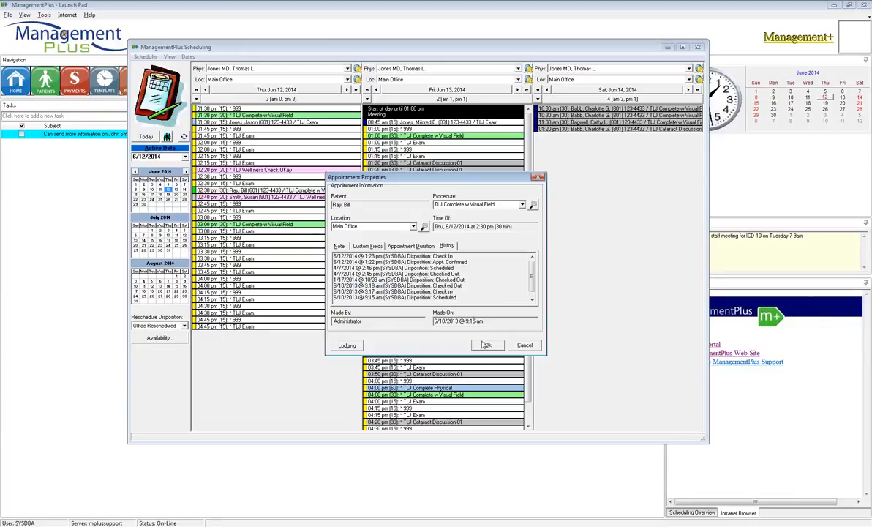
pyautogui.click(487, 345)
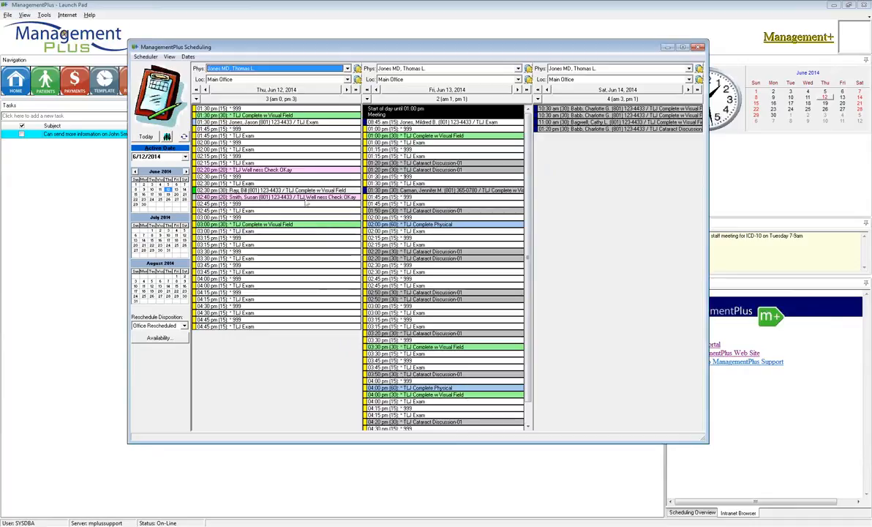
# Enable Show Account # in scheduling in the Administrator's staff properties.
pyautogui.click(65, 199)
pyautogui.click(8, 14)
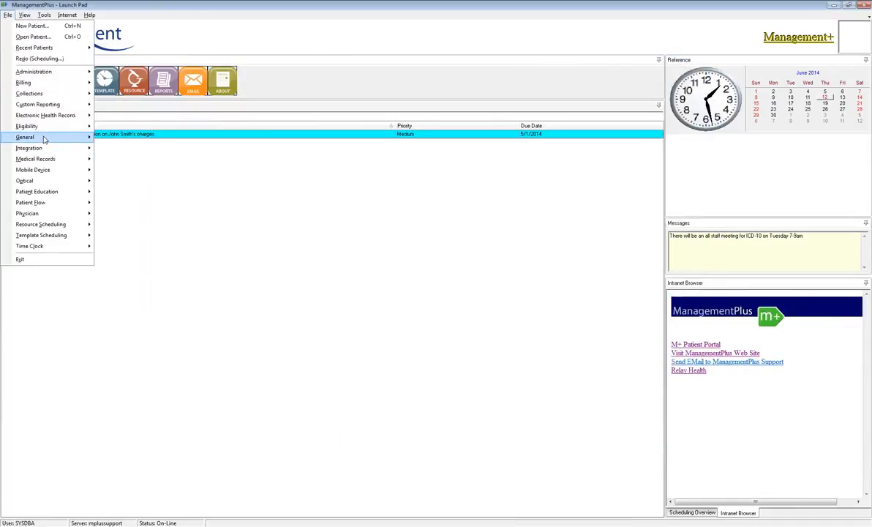
pyautogui.moveTo(44, 139)
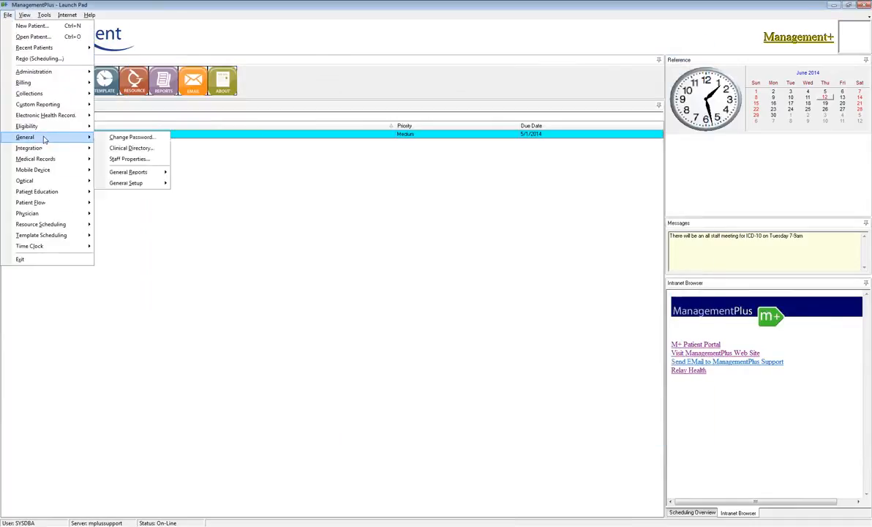
pyautogui.click(127, 159)
pyautogui.click(401, 216)
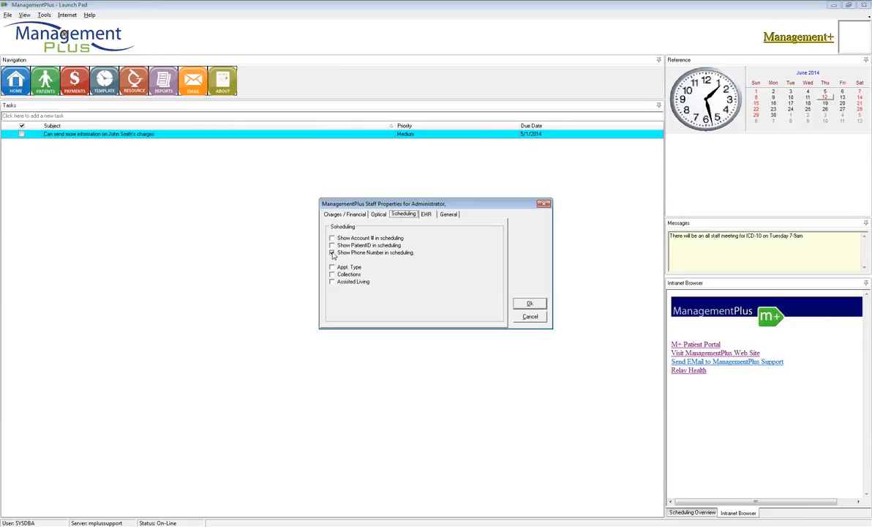
pyautogui.click(332, 253)
pyautogui.click(332, 254)
pyautogui.click(333, 238)
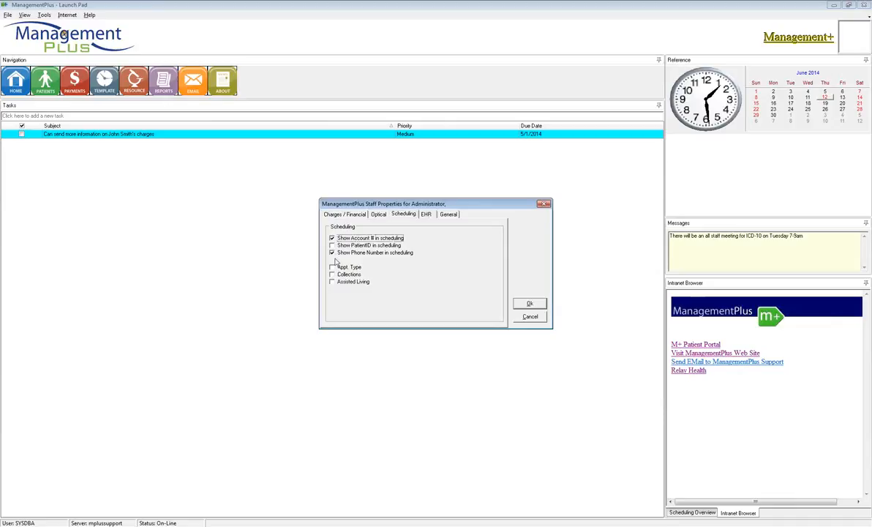